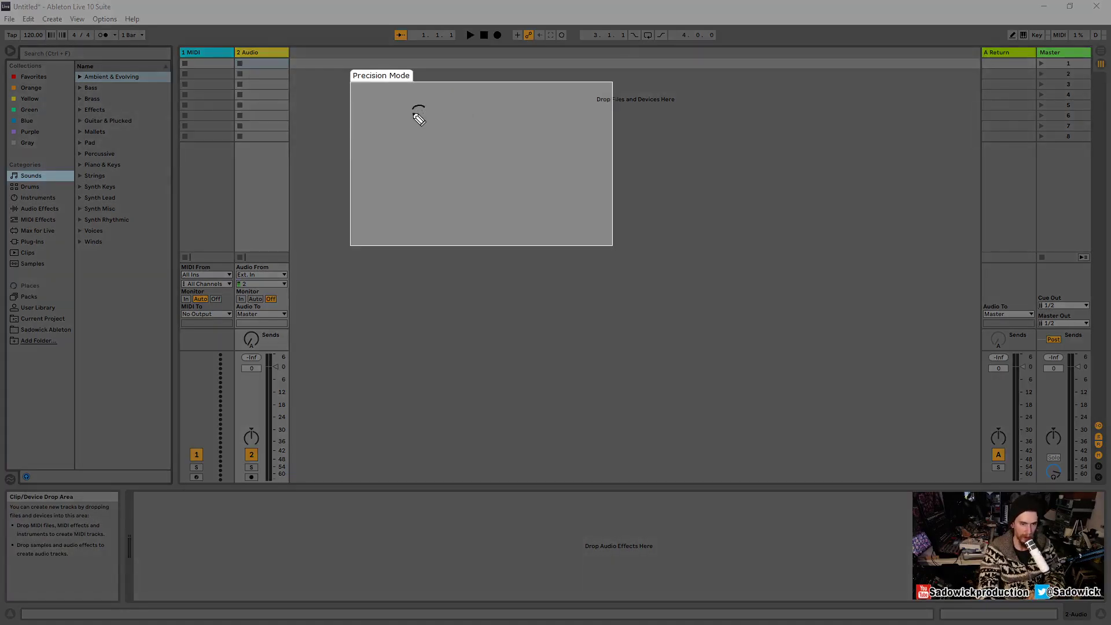
Sketch 'Signal' with arrows to 'Audio' and 'midi' plus a wave, then erase all annotations.
mouse_move(415, 115)
mouse_down()
mouse_move(441, 117)
mouse_move(439, 131)
mouse_move(472, 128)
mouse_up()
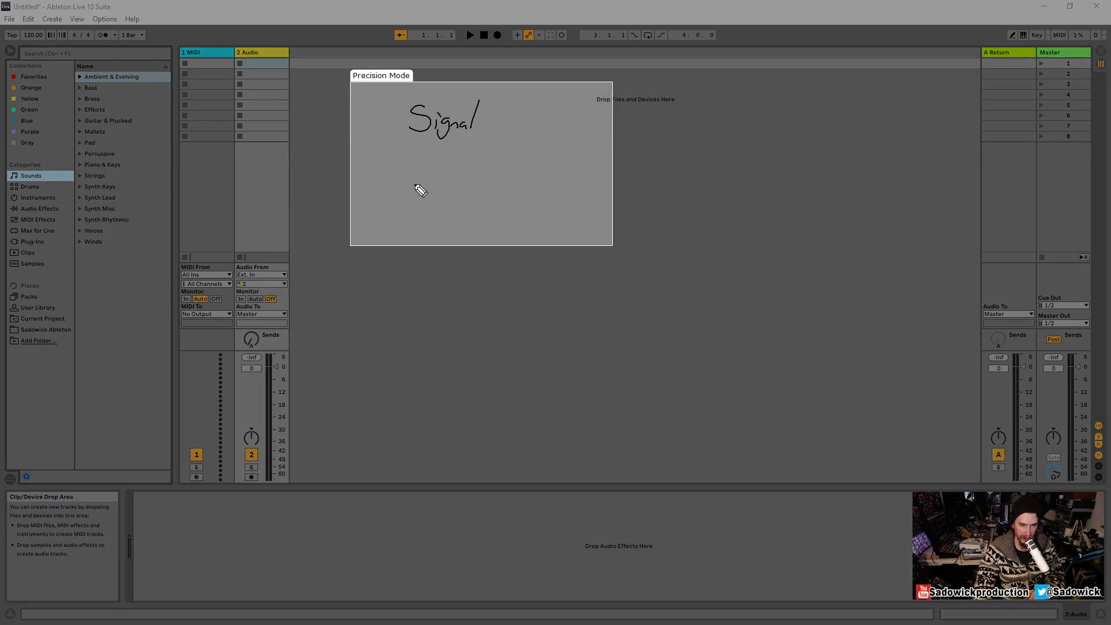
mouse_move(404, 195)
mouse_down()
mouse_move(445, 169)
mouse_move(454, 179)
mouse_move(530, 159)
mouse_up()
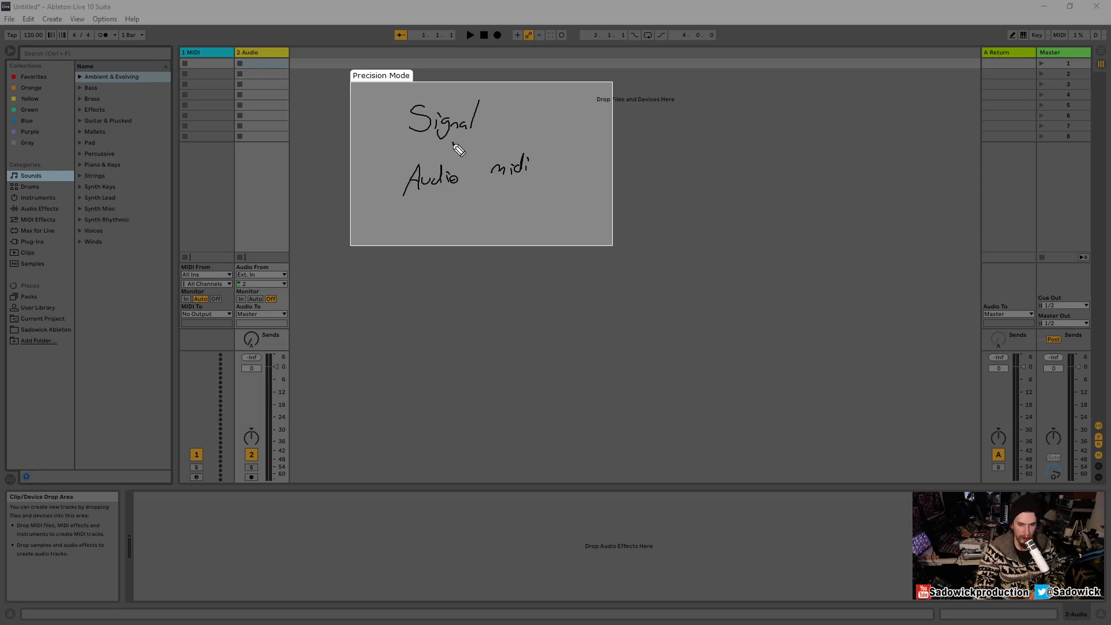
mouse_move(453, 143)
mouse_down()
mouse_move(446, 161)
mouse_move(495, 157)
mouse_up()
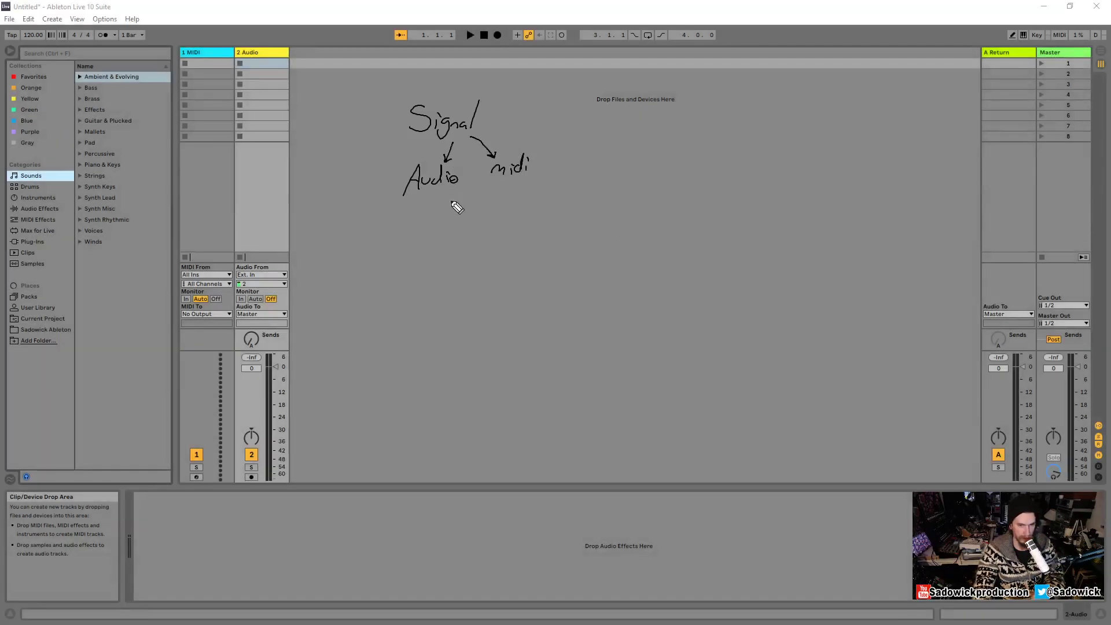
drag(496, 186, 541, 174)
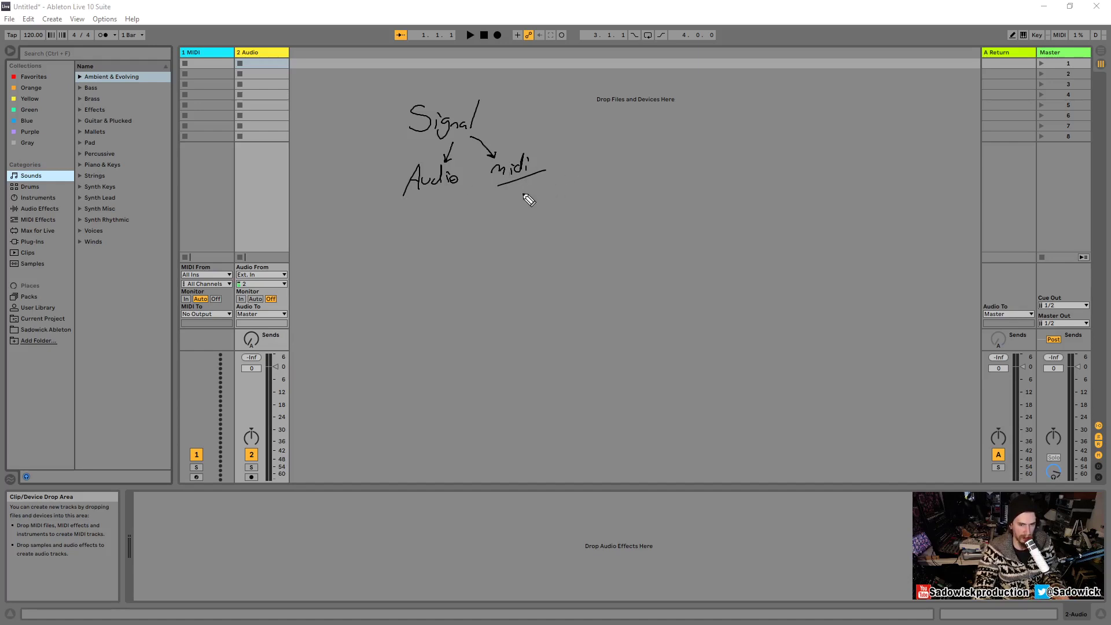
drag(524, 197, 583, 173)
drag(409, 227, 460, 214)
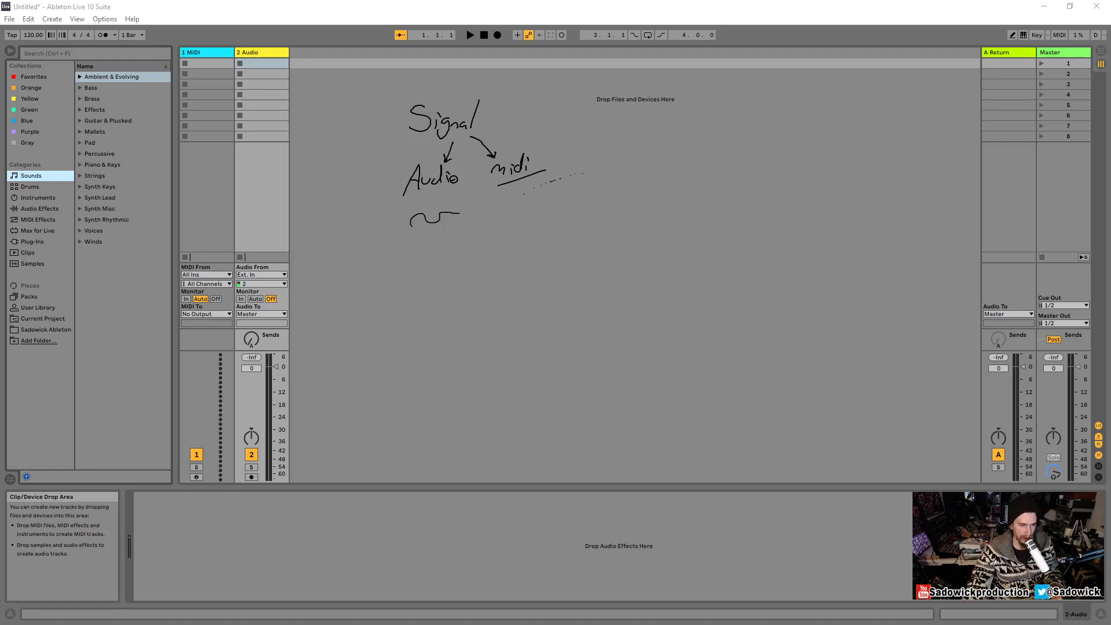
key(Escape)
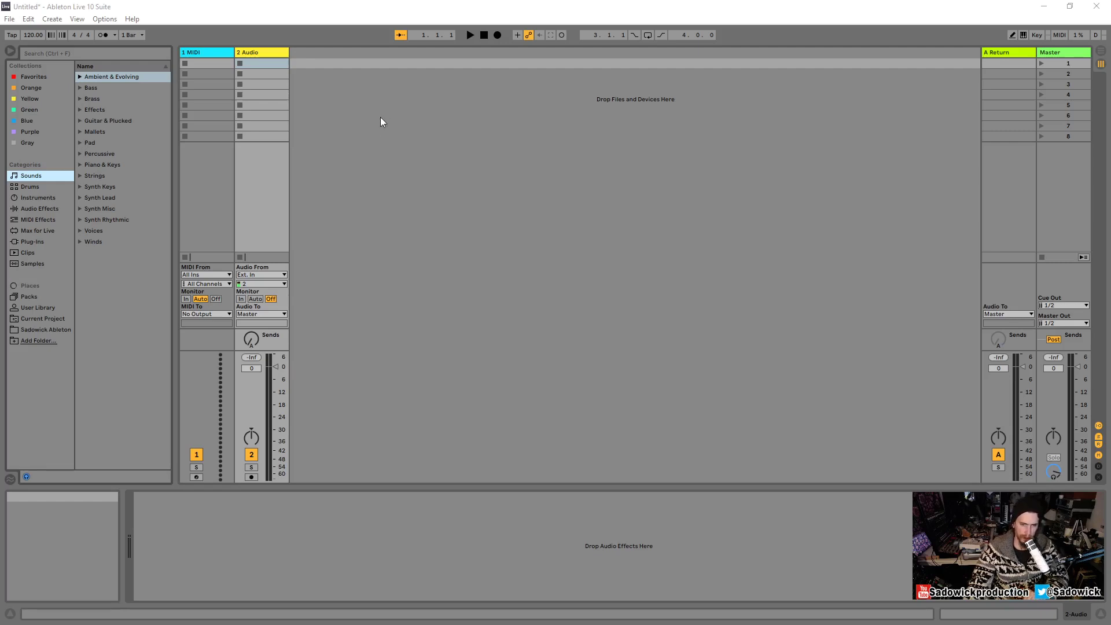
Draw the first box and handwrite 'Track1' inside it, fixing a stray letter.
drag(380, 117, 489, 147)
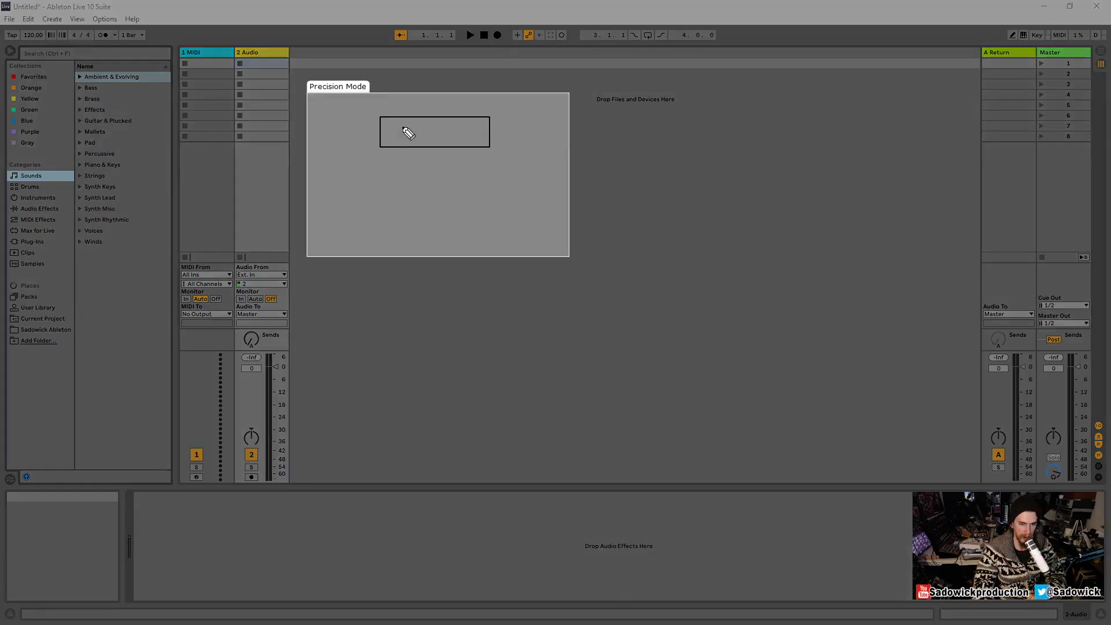
mouse_move(388, 122)
mouse_down()
mouse_move(402, 122)
mouse_move(395, 138)
mouse_move(451, 134)
mouse_up()
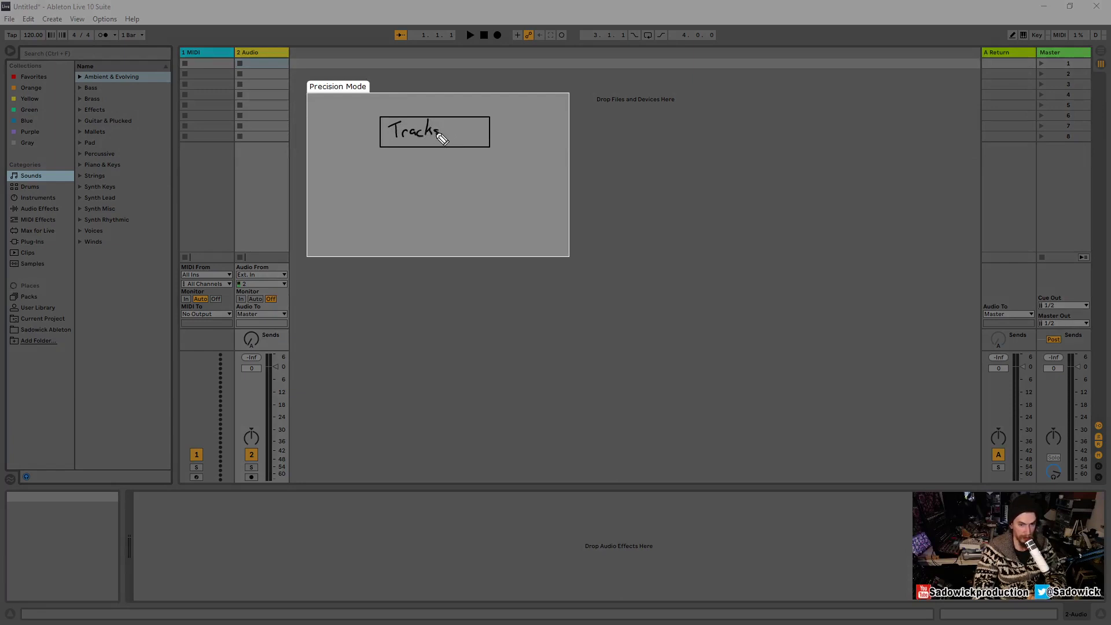
key(ctrl+z)
drag(444, 122, 441, 136)
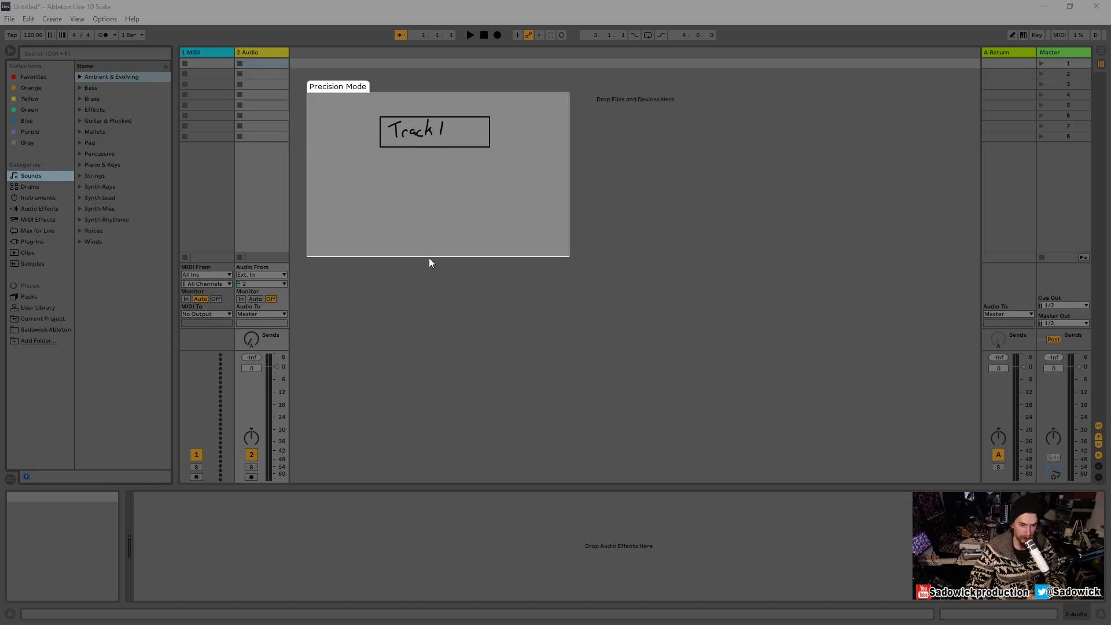
key(Escape)
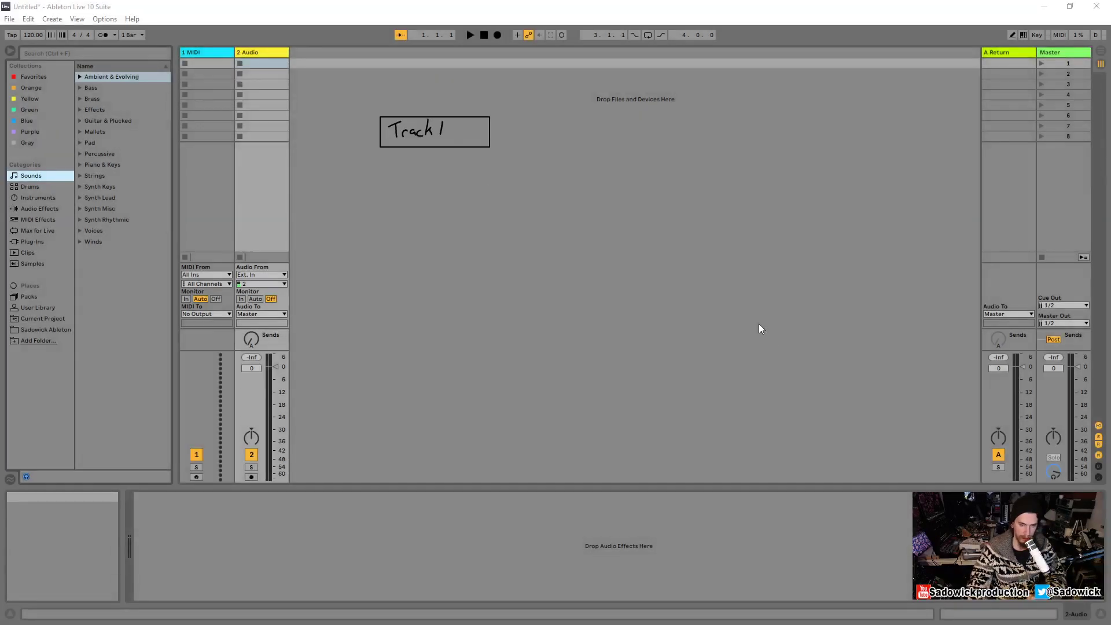
Add boxes labelled 'Track2' and 'Track3' below it, plus a larger empty box on the right.
mouse_move(379, 160)
mouse_down()
mouse_move(498, 198)
mouse_move(491, 187)
mouse_up()
drag(453, 221, 491, 227)
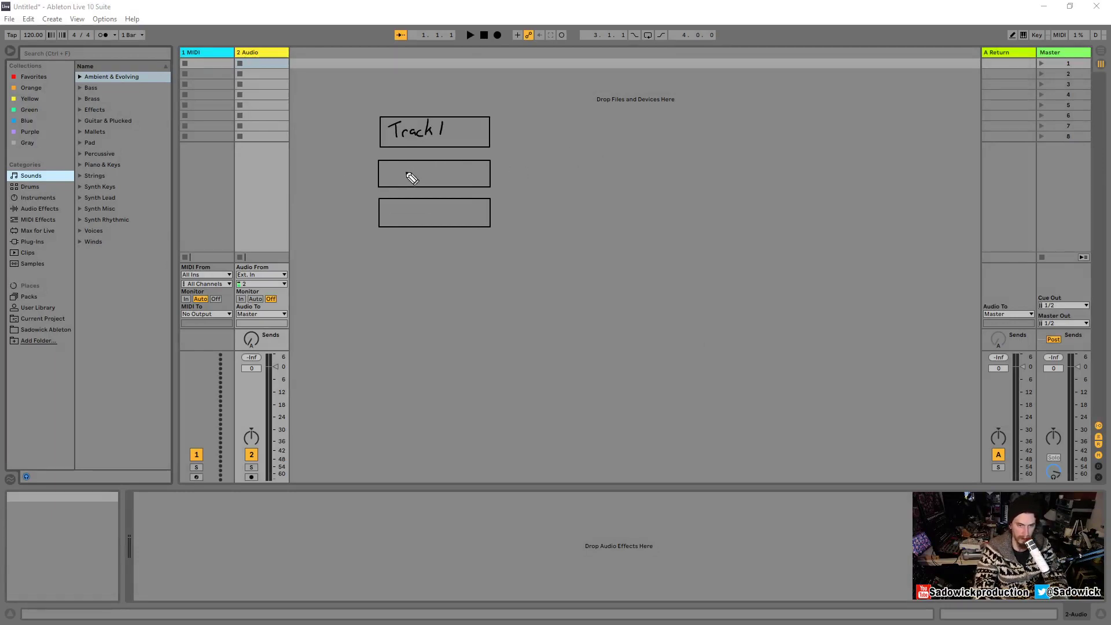
key(ctrl)
mouse_move(389, 169)
mouse_down()
mouse_move(397, 181)
mouse_move(428, 168)
mouse_move(449, 175)
mouse_up()
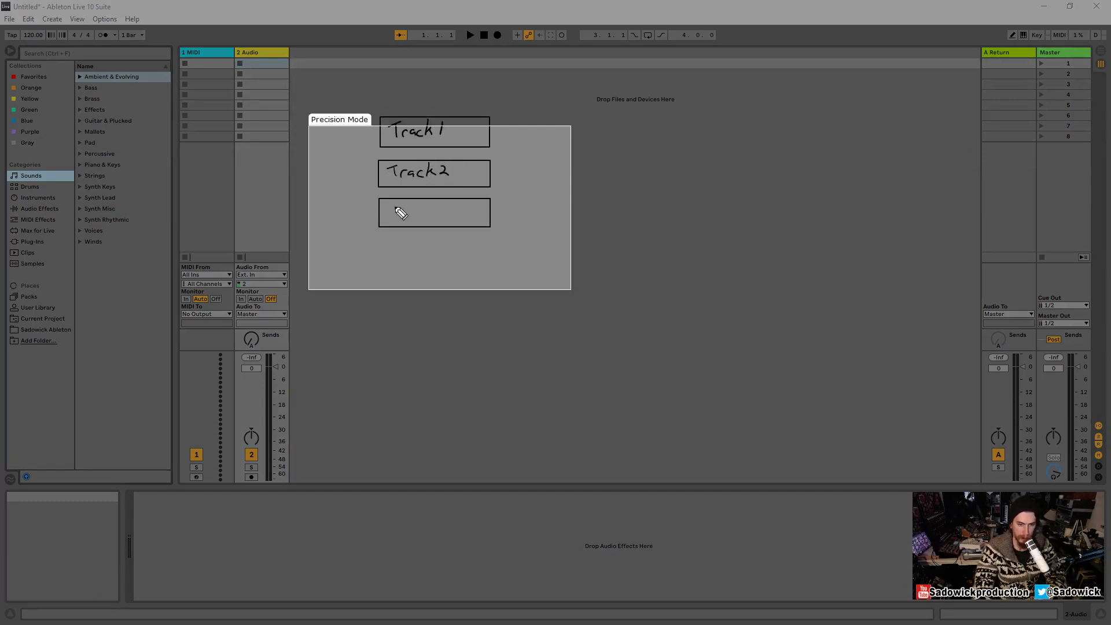
drag(389, 206, 449, 214)
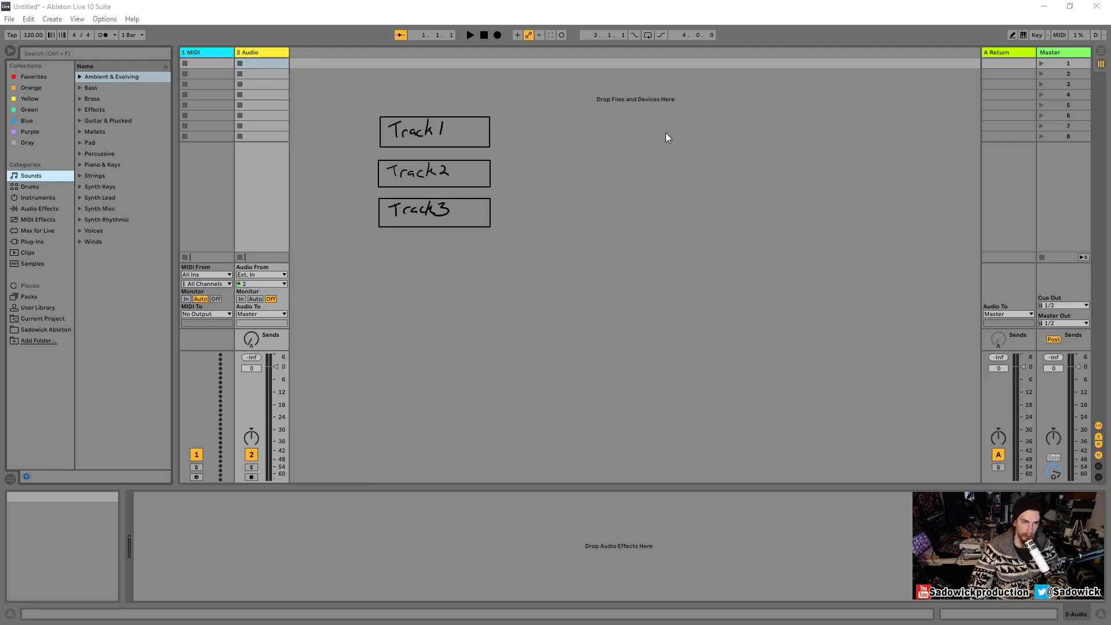
mouse_move(667, 133)
mouse_down()
mouse_move(843, 197)
mouse_move(860, 186)
mouse_up()
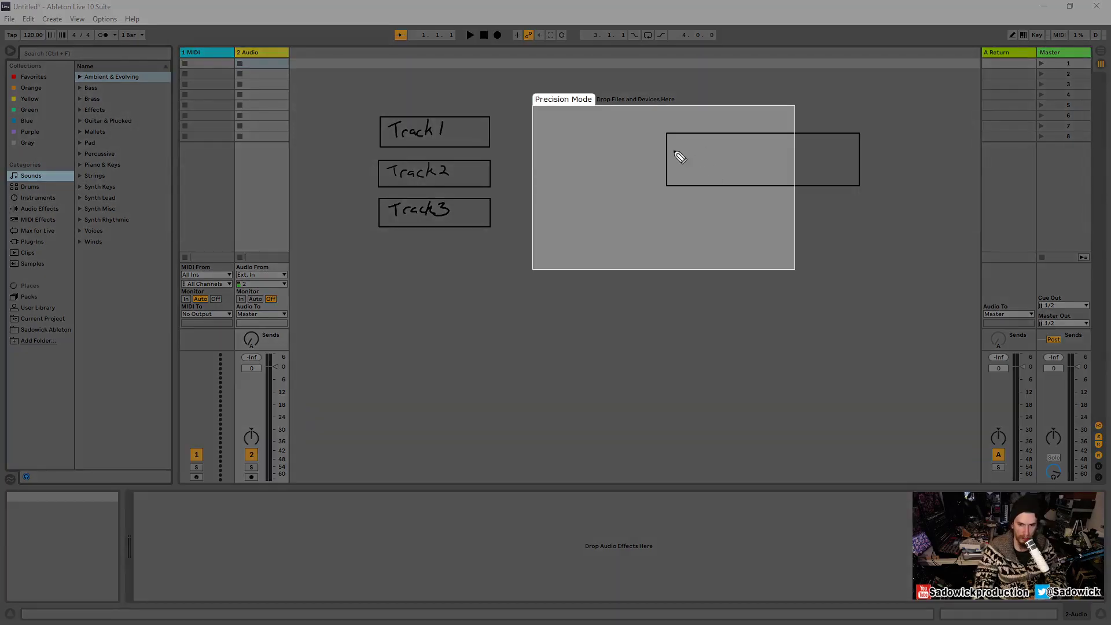
Write 'Master' in the right-hand box and draw arrows into it from Track1, Track2 and Track3.
drag(676, 155, 752, 144)
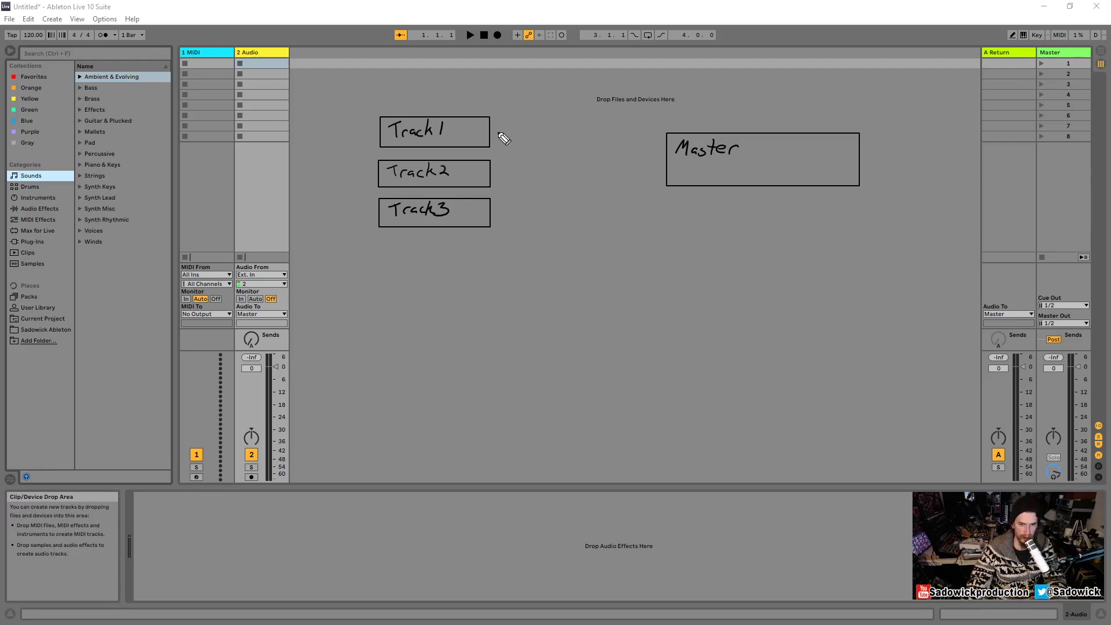
drag(497, 132, 646, 164)
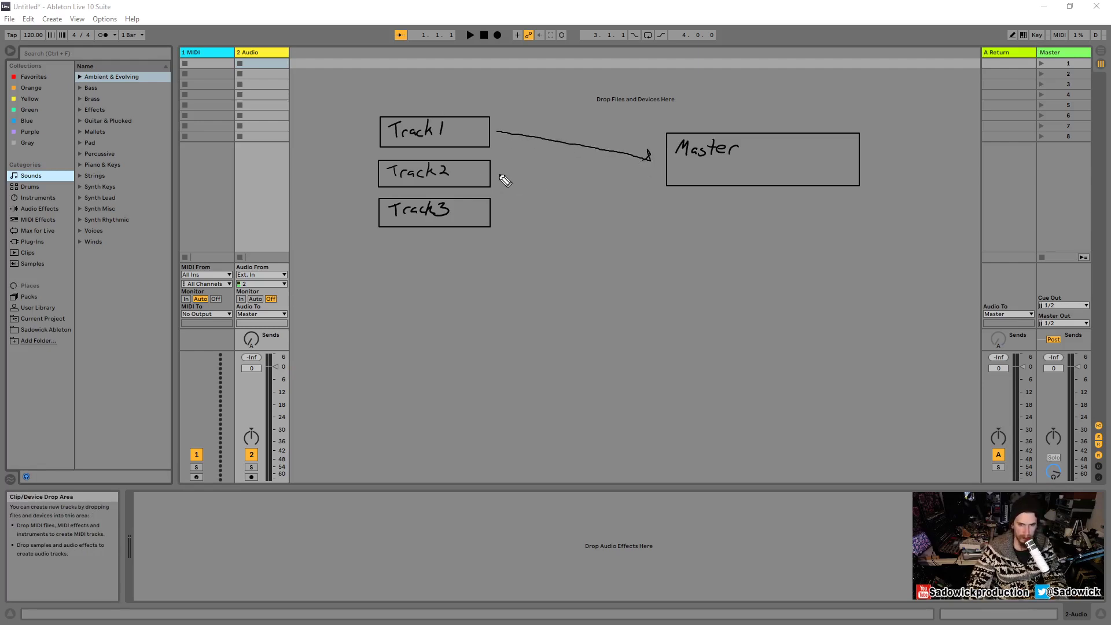
mouse_move(498, 174)
mouse_down()
mouse_move(635, 162)
mouse_move(625, 170)
mouse_up()
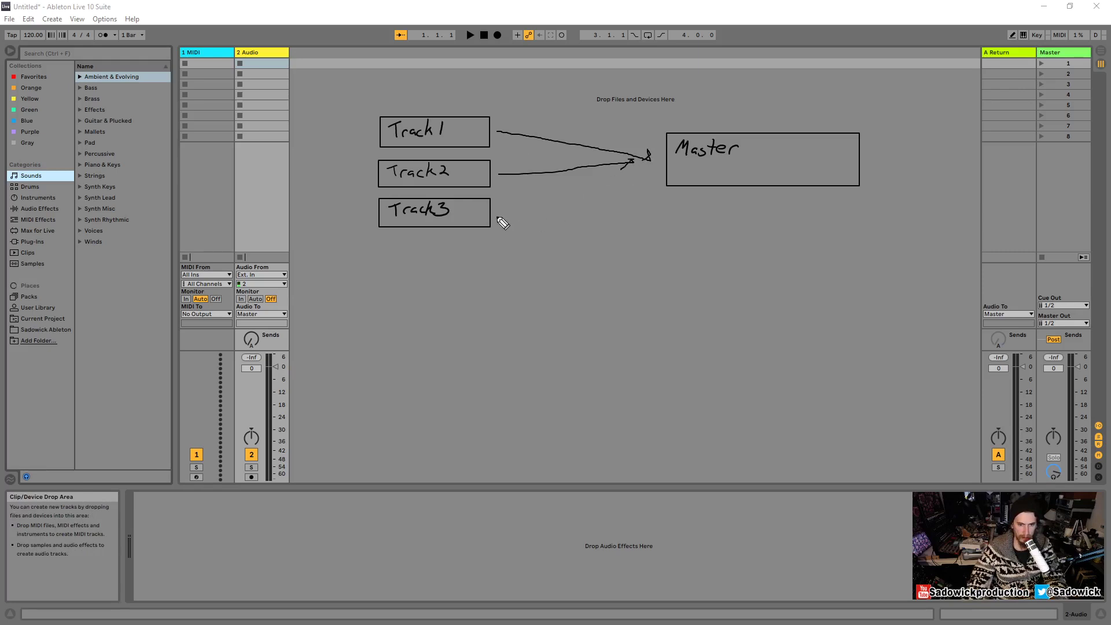
mouse_move(496, 216)
mouse_down()
mouse_move(637, 189)
mouse_move(654, 174)
mouse_move(646, 184)
mouse_up()
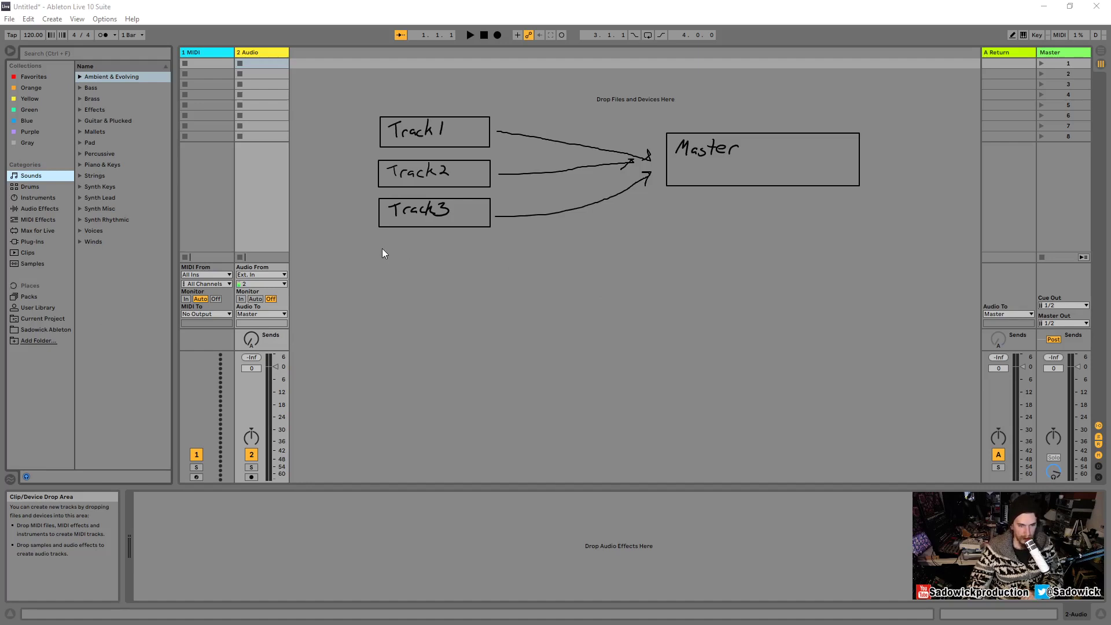
Add boxes labelled 'Track 4' and 'Track 5' in Precision Mode, then undo the Track3-to-Master arrow.
drag(379, 239, 493, 267)
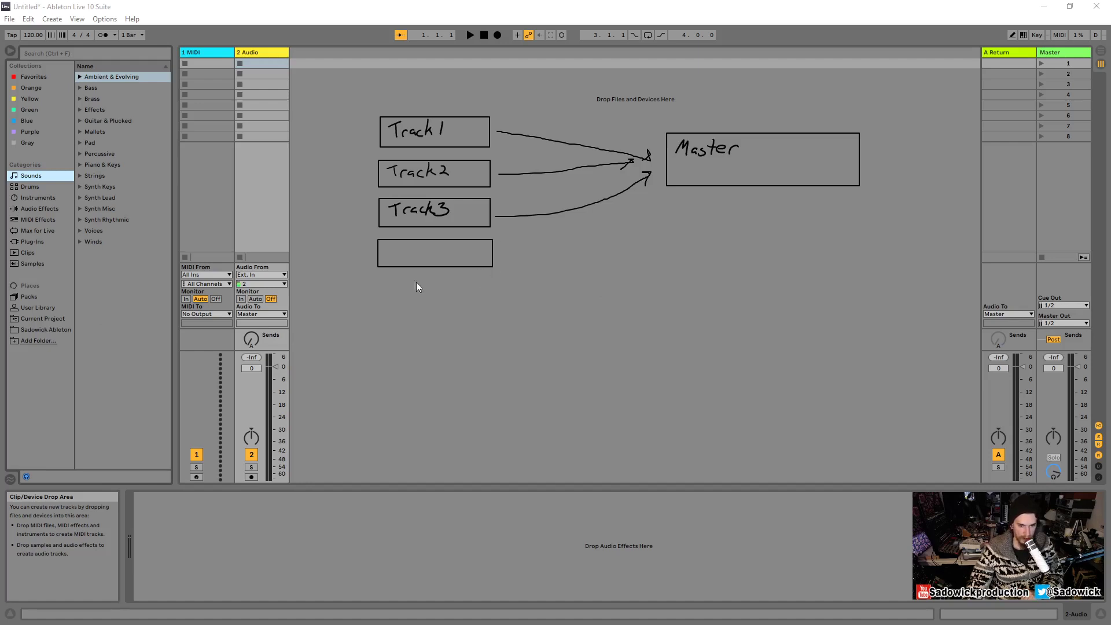
drag(494, 305, 495, 310)
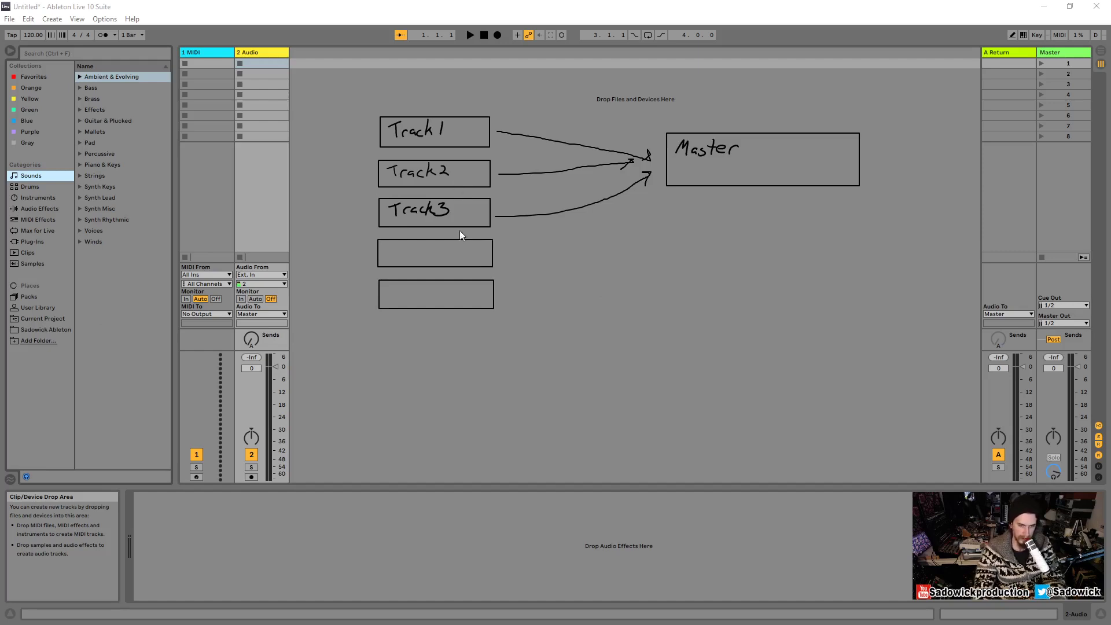
key(ctrl)
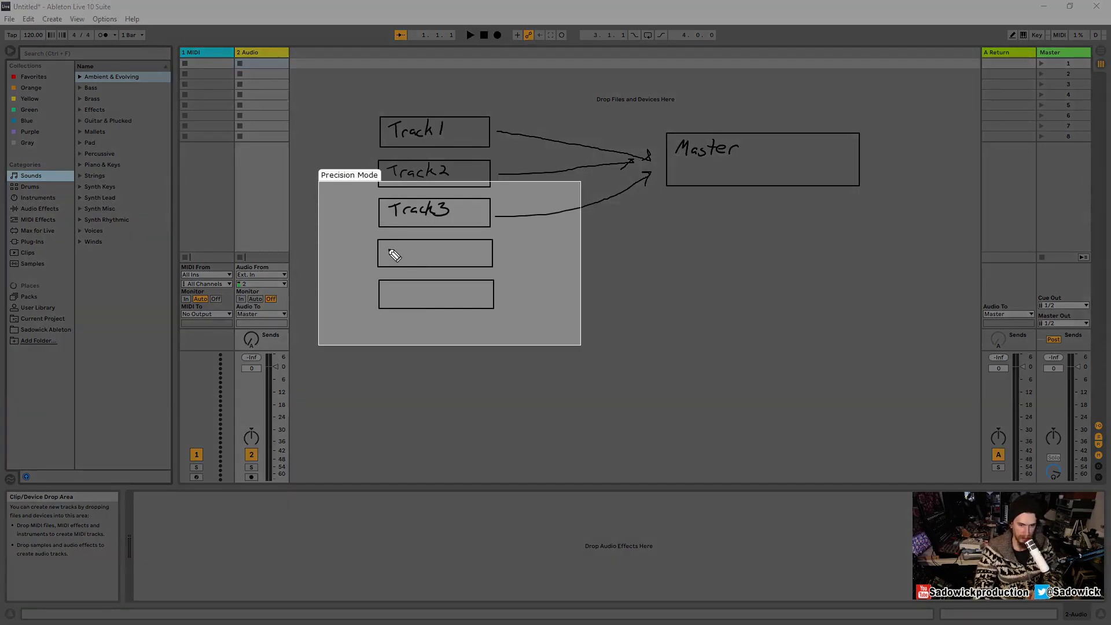
drag(395, 256, 454, 261)
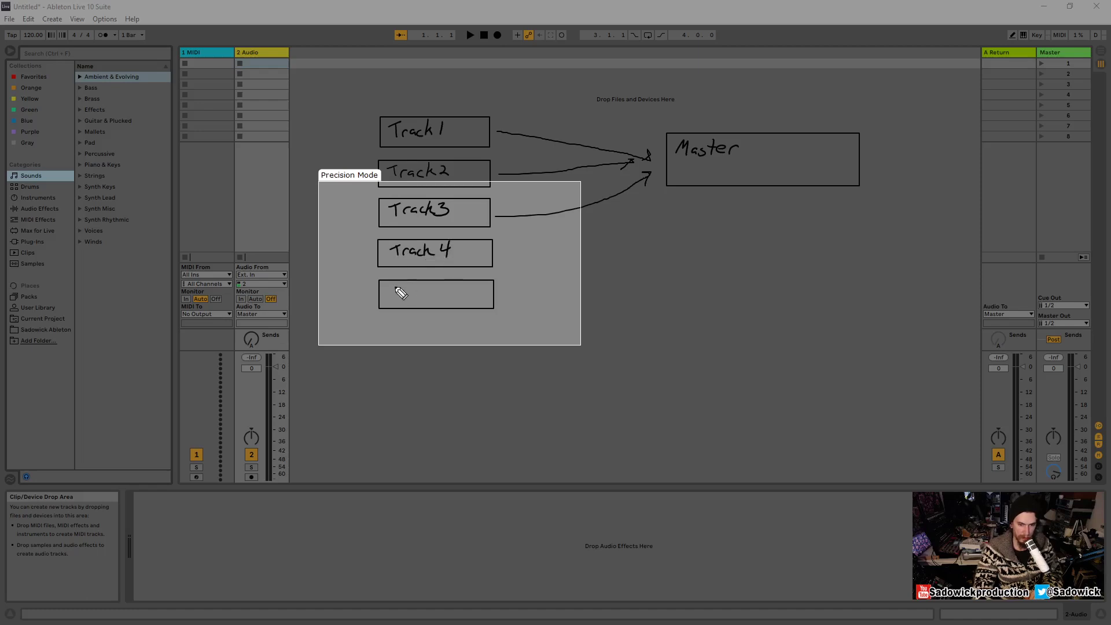
mouse_move(388, 291)
mouse_down()
mouse_move(447, 294)
mouse_move(439, 300)
mouse_up()
drag(445, 284, 456, 283)
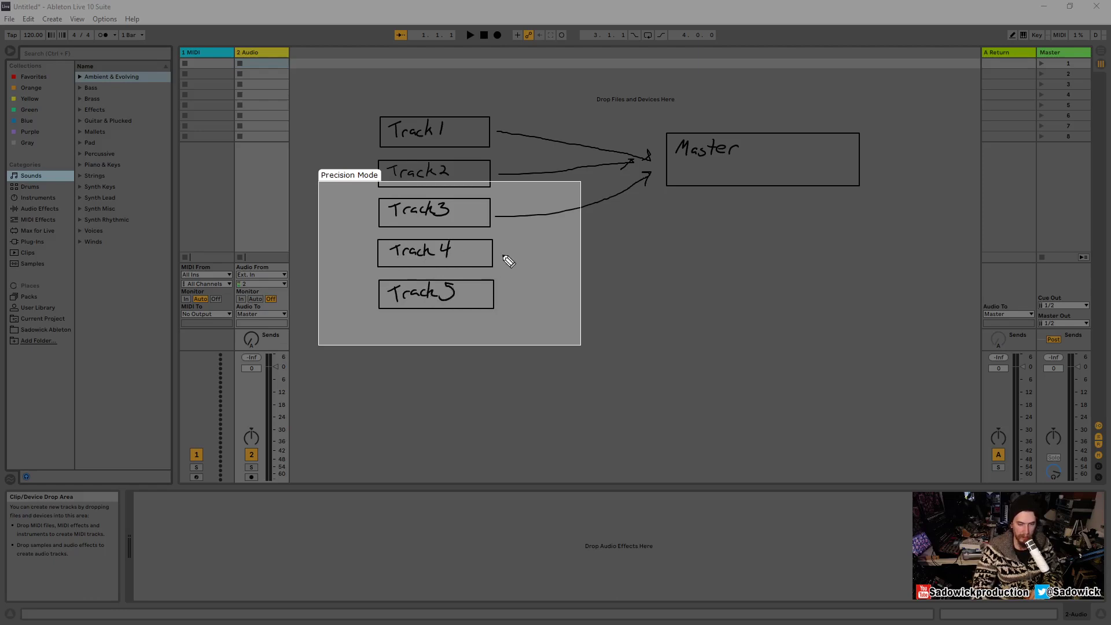
key(Escape)
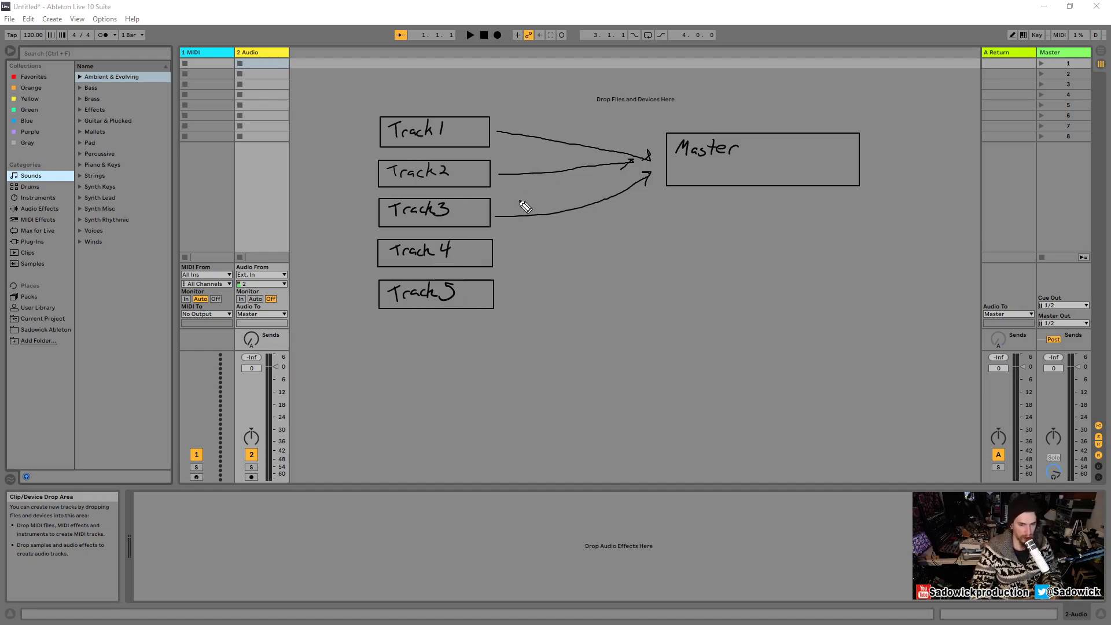
key(ctrl+z)
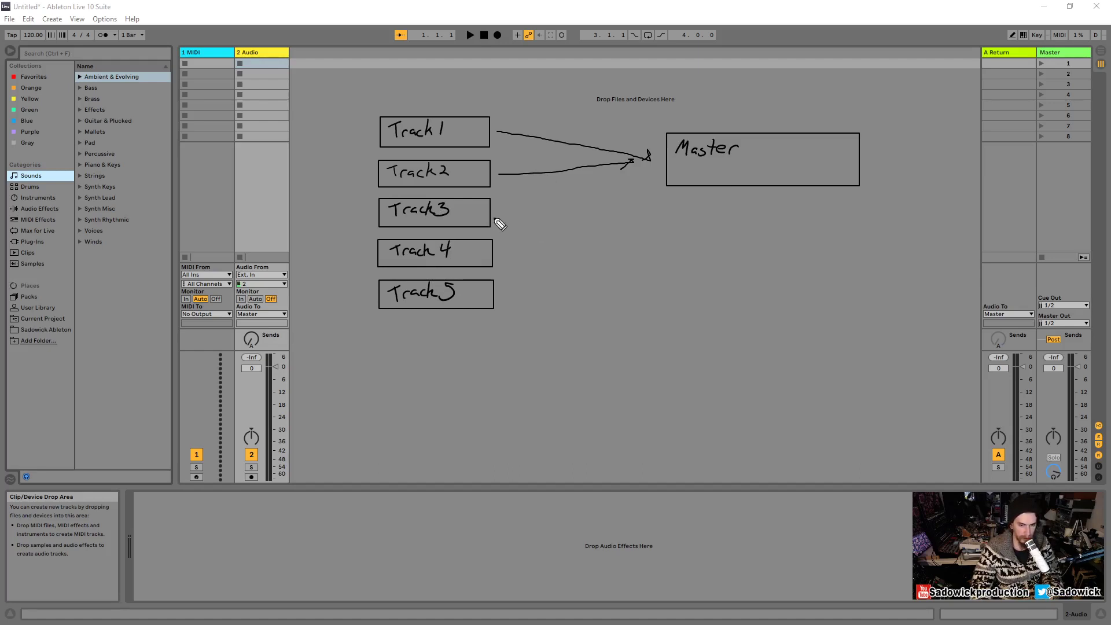
Draw arrows from Track3 and Track4 into Track5, write 'bus →' beside it, and box below Master.
mouse_move(496, 251)
mouse_down()
mouse_move(496, 278)
mouse_move(509, 286)
mouse_up()
mouse_move(498, 222)
mouse_down()
mouse_move(516, 258)
mouse_move(504, 285)
mouse_move(515, 291)
mouse_move(554, 277)
mouse_move(616, 198)
mouse_move(655, 170)
mouse_move(642, 178)
mouse_up()
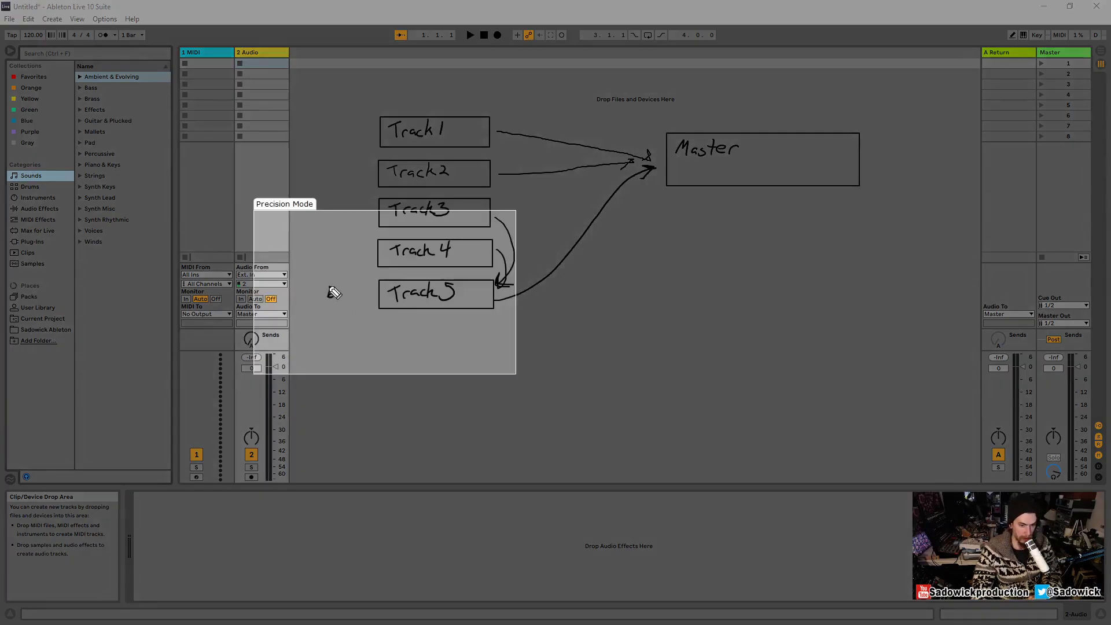
drag(328, 286, 364, 296)
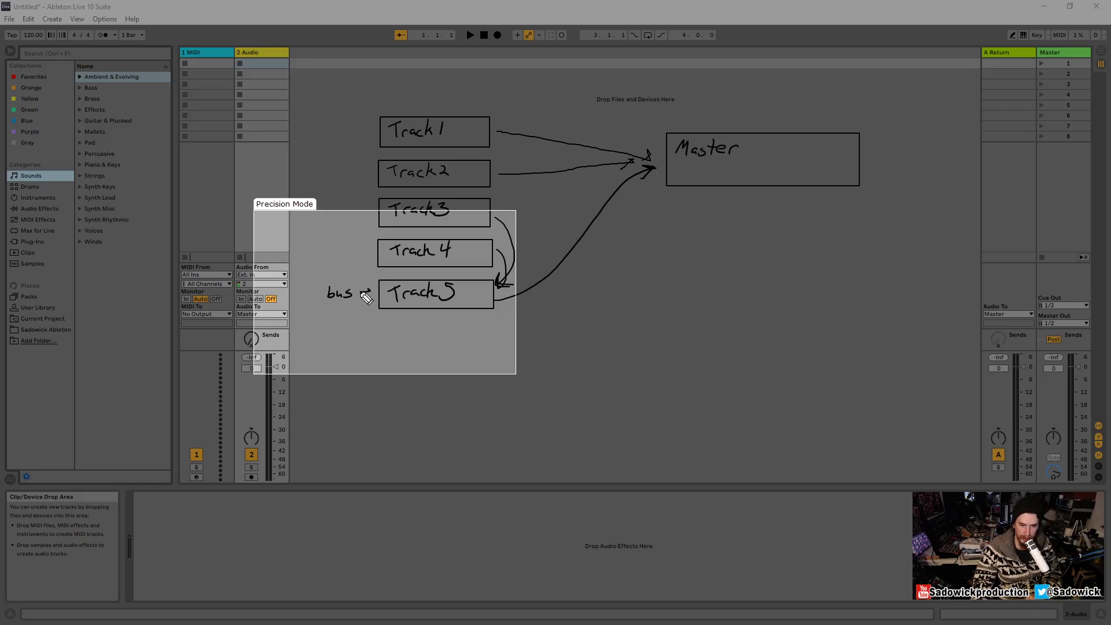
drag(359, 293, 371, 292)
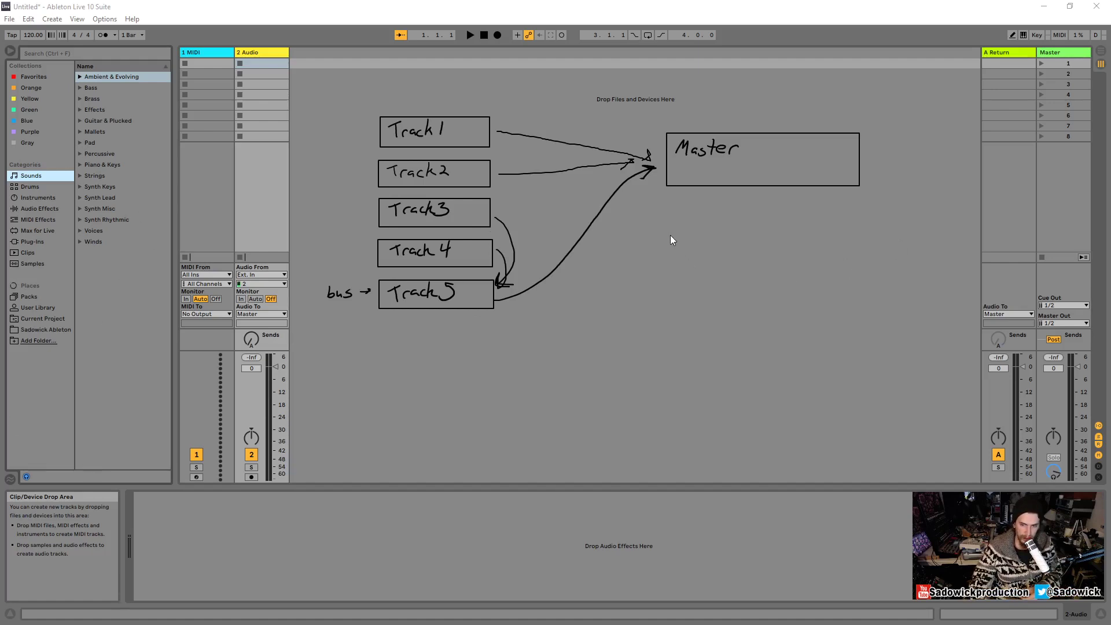
drag(663, 227, 815, 271)
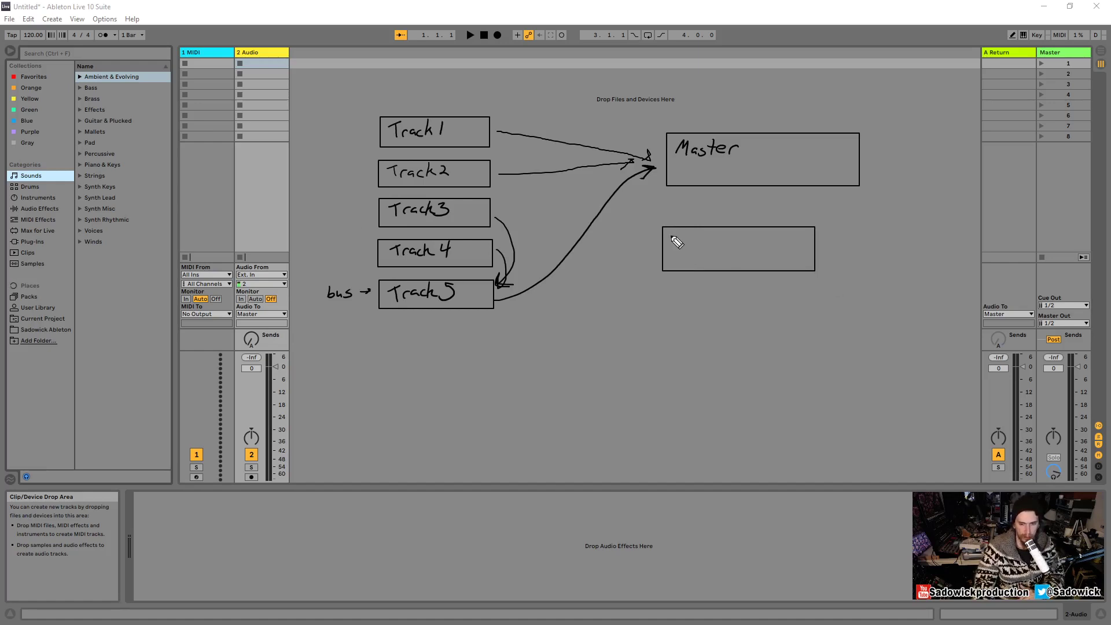
Write 'Reverb fx' in the box below Master and draw arrows into it from Tracks 5, 2 and 1.
mouse_move(673, 233)
mouse_down()
mouse_move(721, 255)
mouse_move(736, 226)
mouse_move(700, 252)
mouse_move(675, 250)
mouse_move(720, 246)
mouse_move(685, 243)
mouse_up()
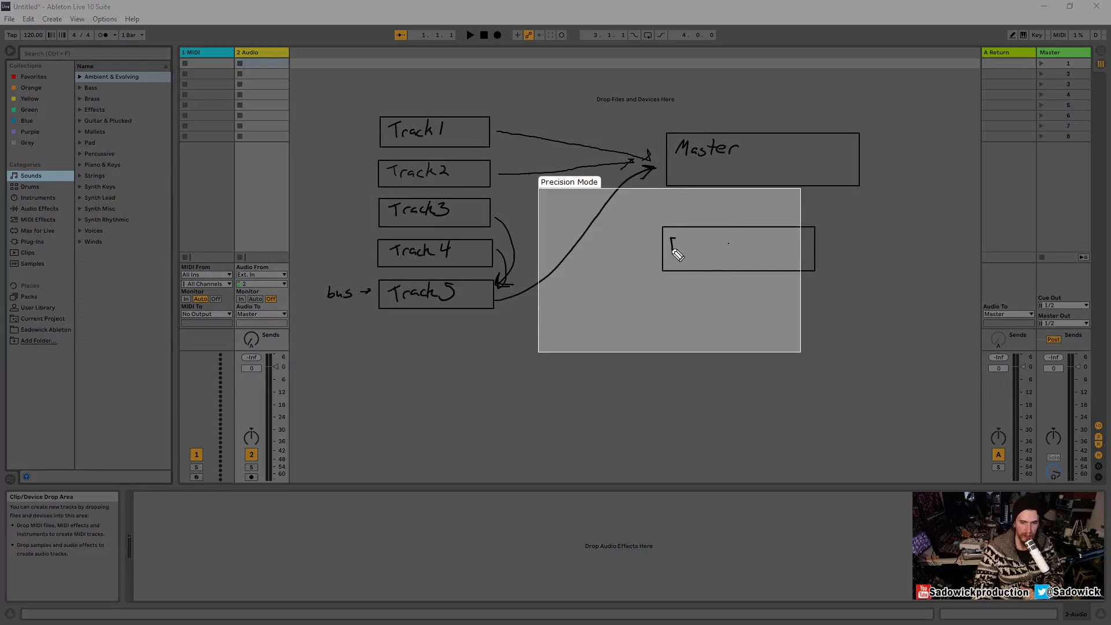
mouse_move(674, 249)
mouse_down()
mouse_move(707, 249)
mouse_move(712, 236)
mouse_move(752, 240)
mouse_move(746, 253)
mouse_up()
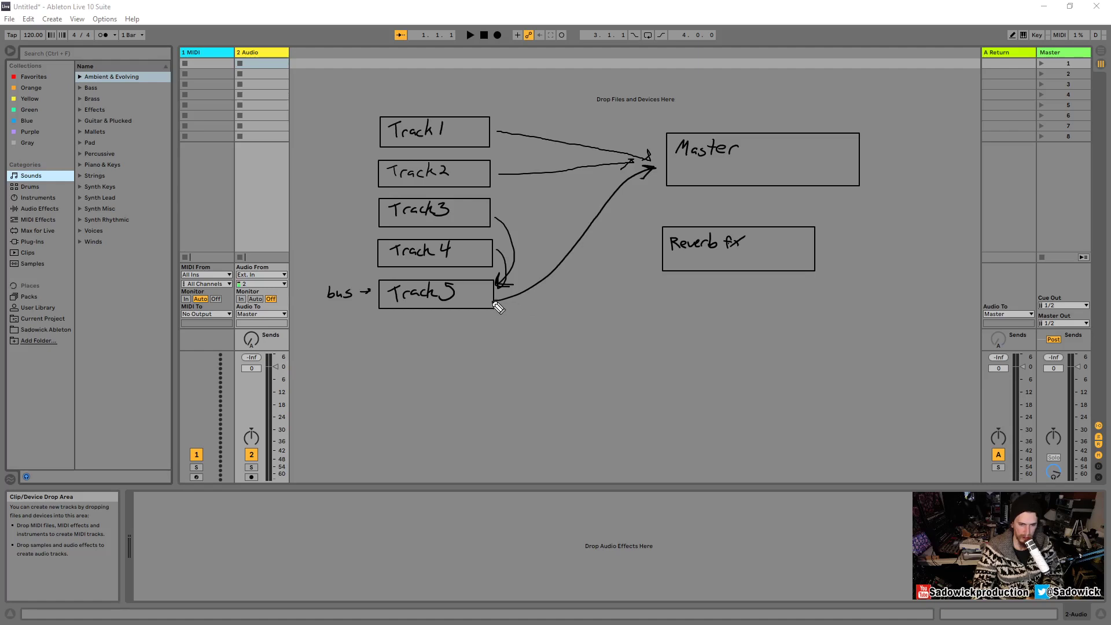
mouse_move(497, 300)
mouse_down()
mouse_move(528, 306)
mouse_move(653, 253)
mouse_move(641, 258)
mouse_up()
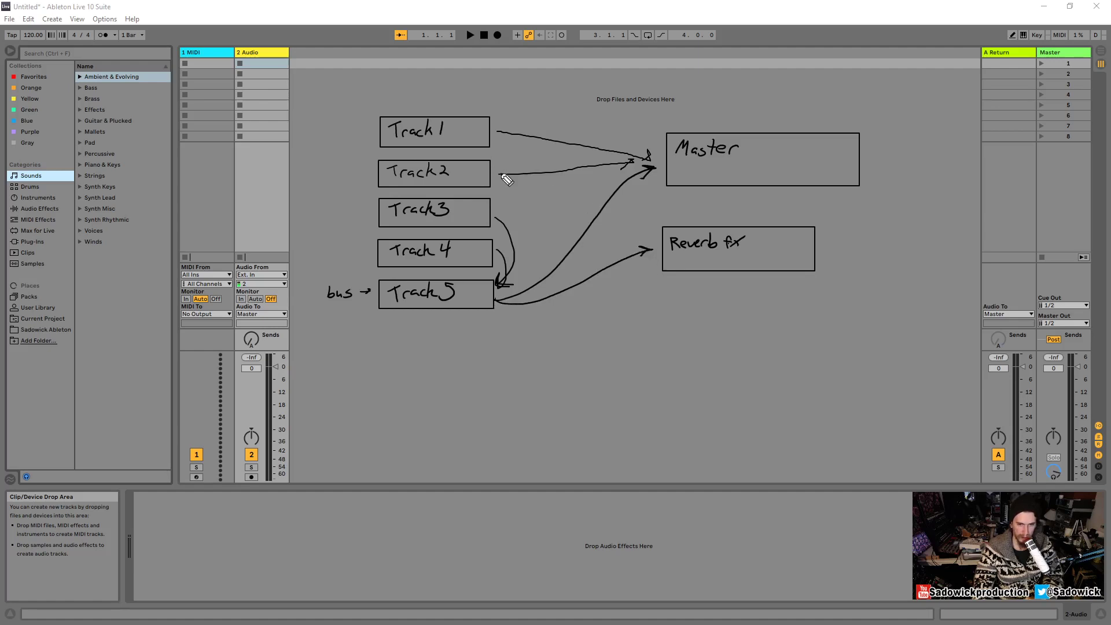
mouse_move(499, 177)
mouse_down()
mouse_move(651, 231)
mouse_move(643, 237)
mouse_up()
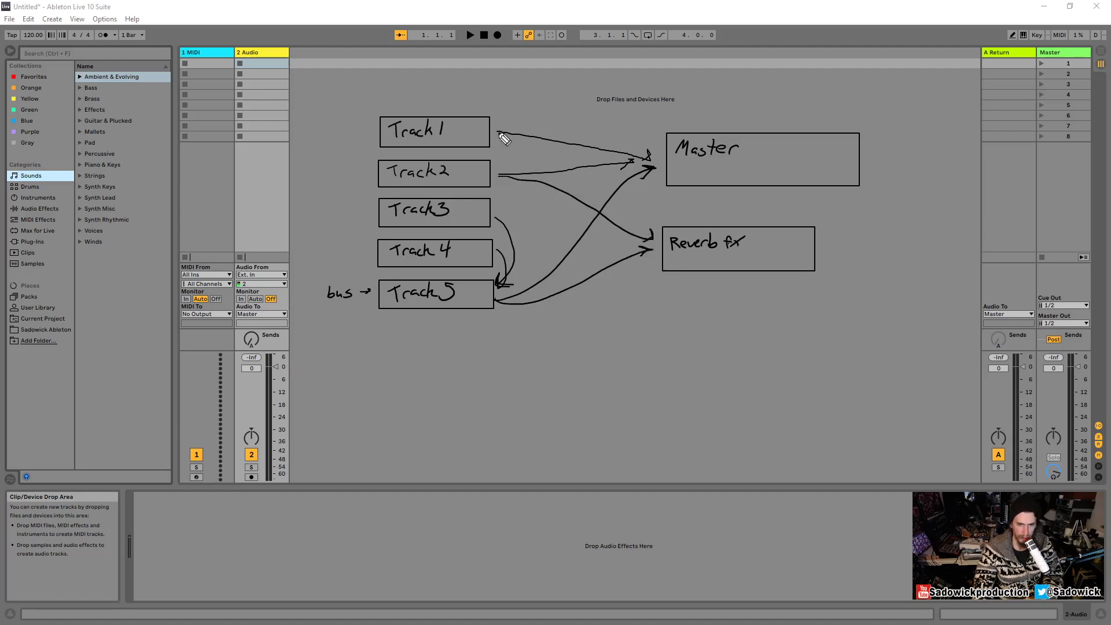
drag(496, 132, 652, 220)
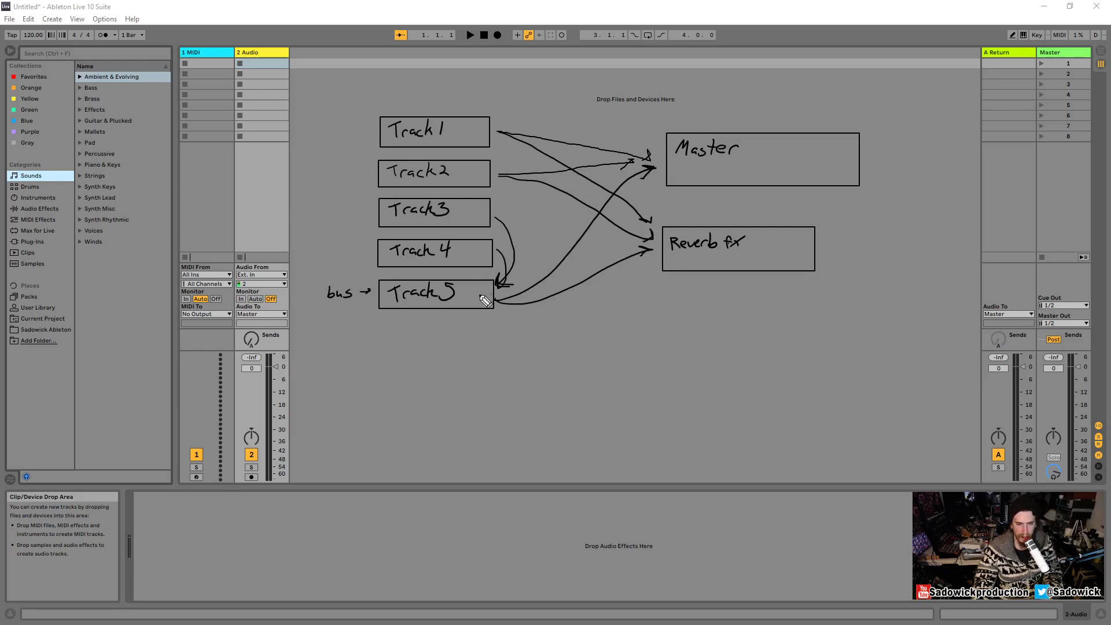
Erase the bus and Reverb fx arrows and the 'bus' label.
drag(507, 264, 524, 251)
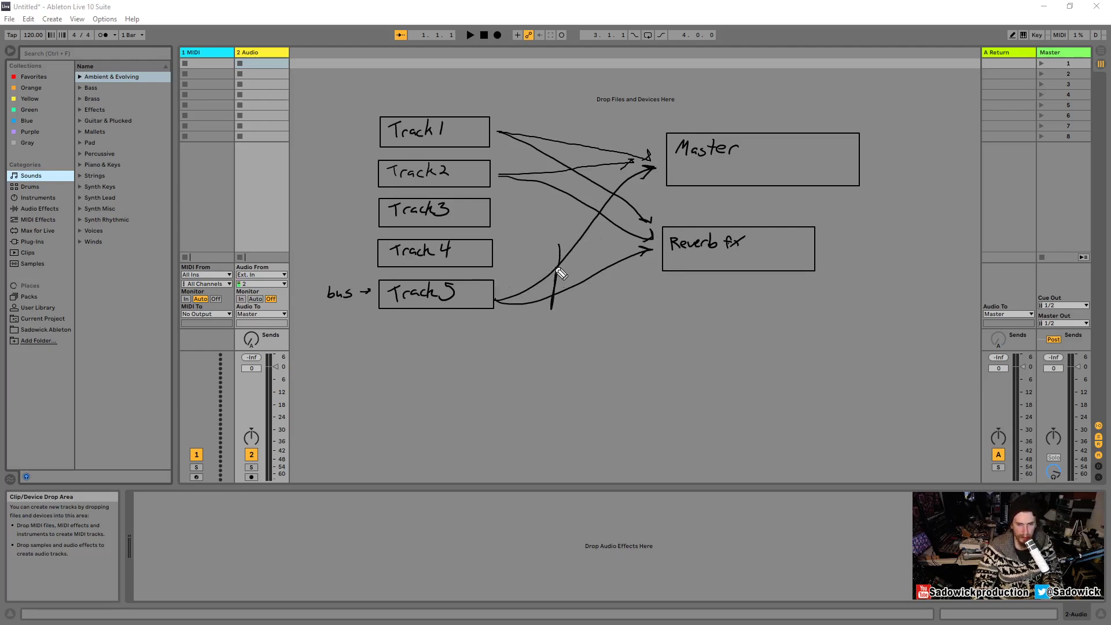
drag(557, 261, 586, 294)
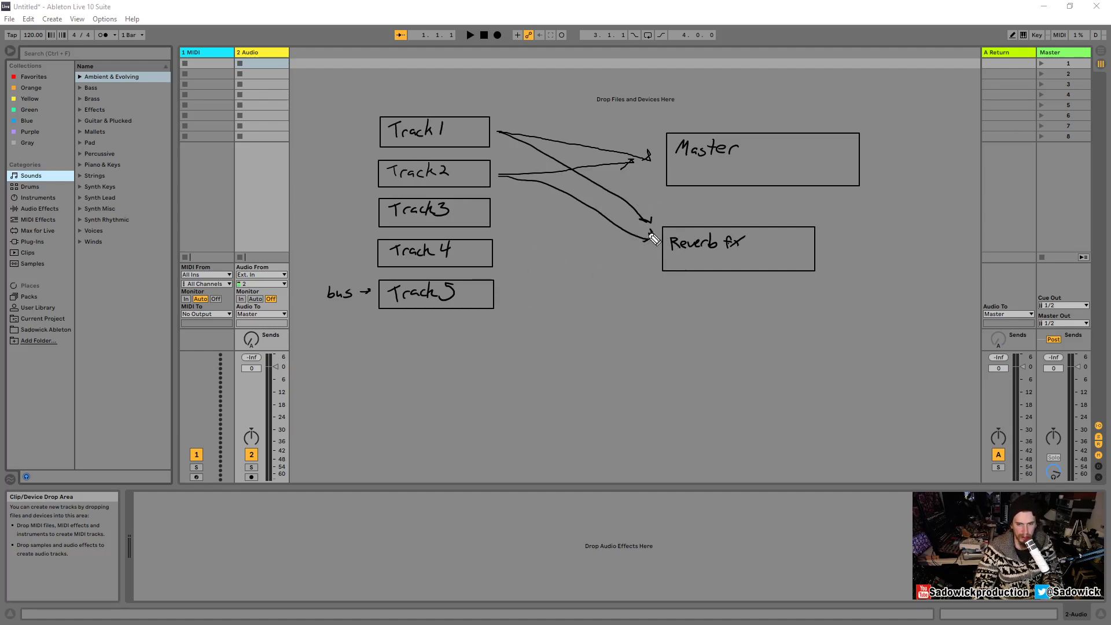
mouse_move(654, 239)
mouse_down()
mouse_move(628, 213)
mouse_move(669, 242)
mouse_move(747, 249)
mouse_up()
drag(323, 310, 372, 293)
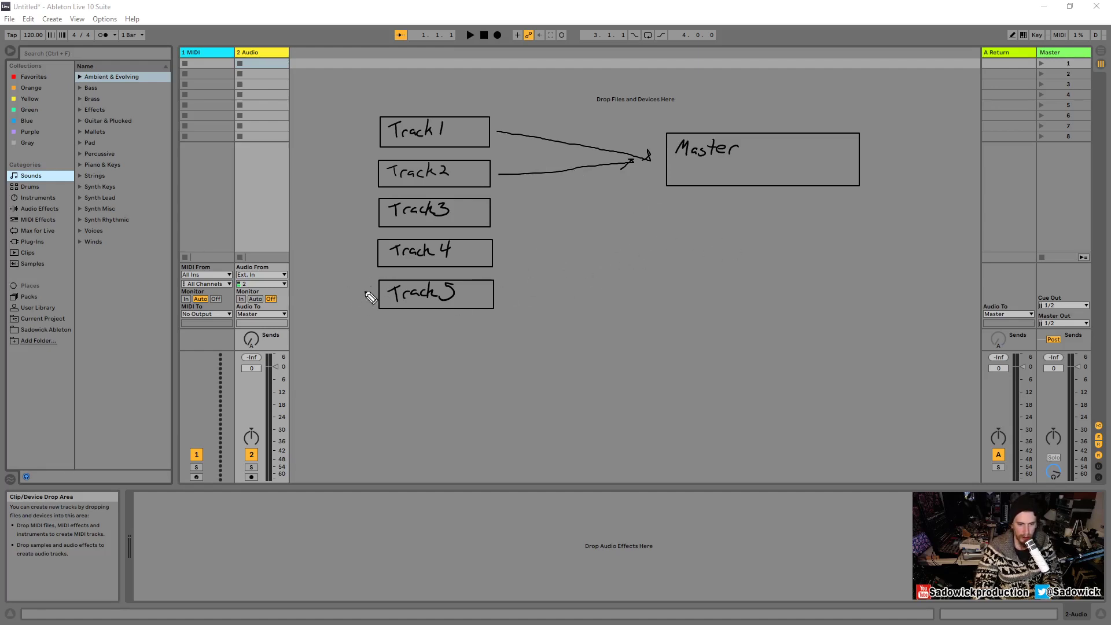
Draw arrows from Track 3, Track 4 and Track 5 straight into Master.
mouse_move(491, 214)
mouse_down()
mouse_move(527, 193)
mouse_move(650, 174)
mouse_up()
drag(502, 252, 661, 167)
mouse_move(504, 296)
mouse_down()
mouse_move(627, 209)
mouse_move(660, 170)
mouse_move(652, 185)
mouse_up()
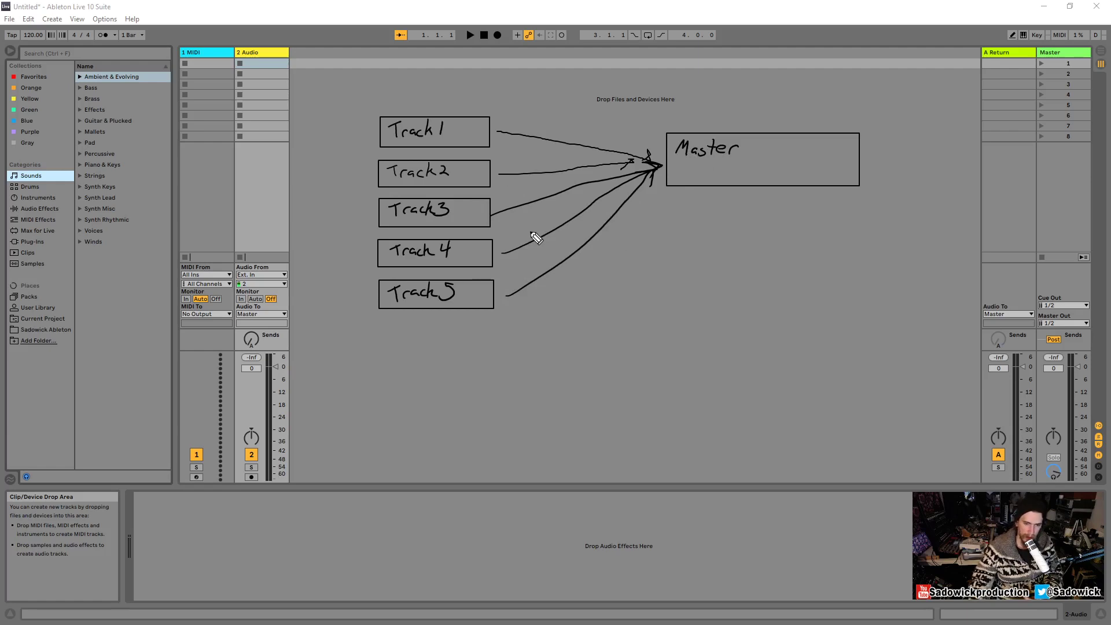
Clear the sketch and drag Kick.wav from the user folder into 2 Audio's first clip slot.
key(Escape)
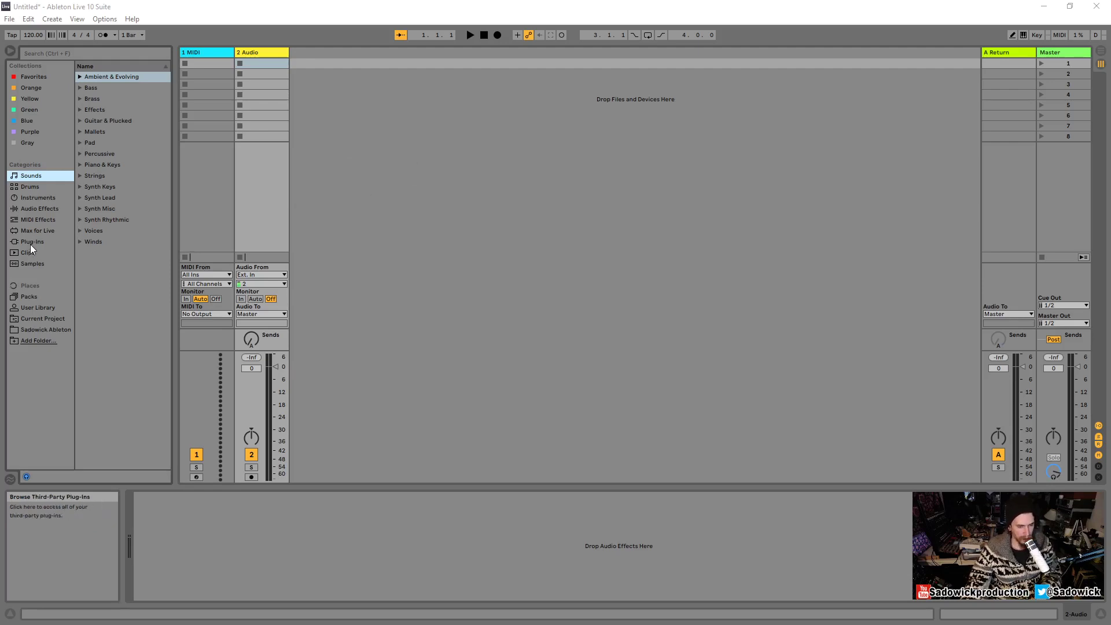
click(58, 329)
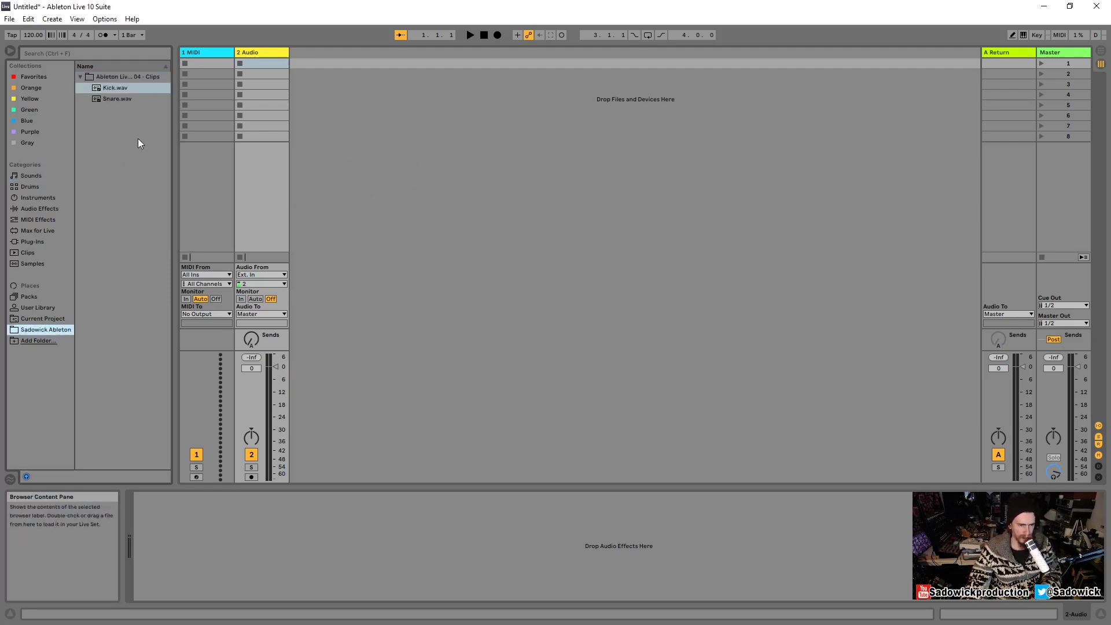
drag(111, 87, 264, 77)
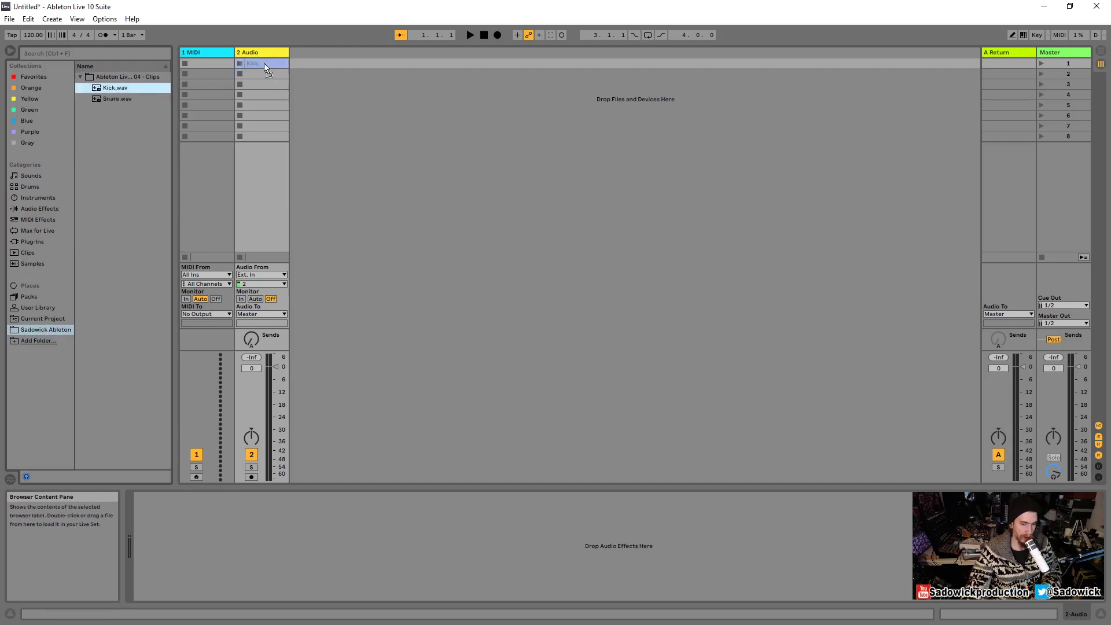
drag(264, 64, 264, 64)
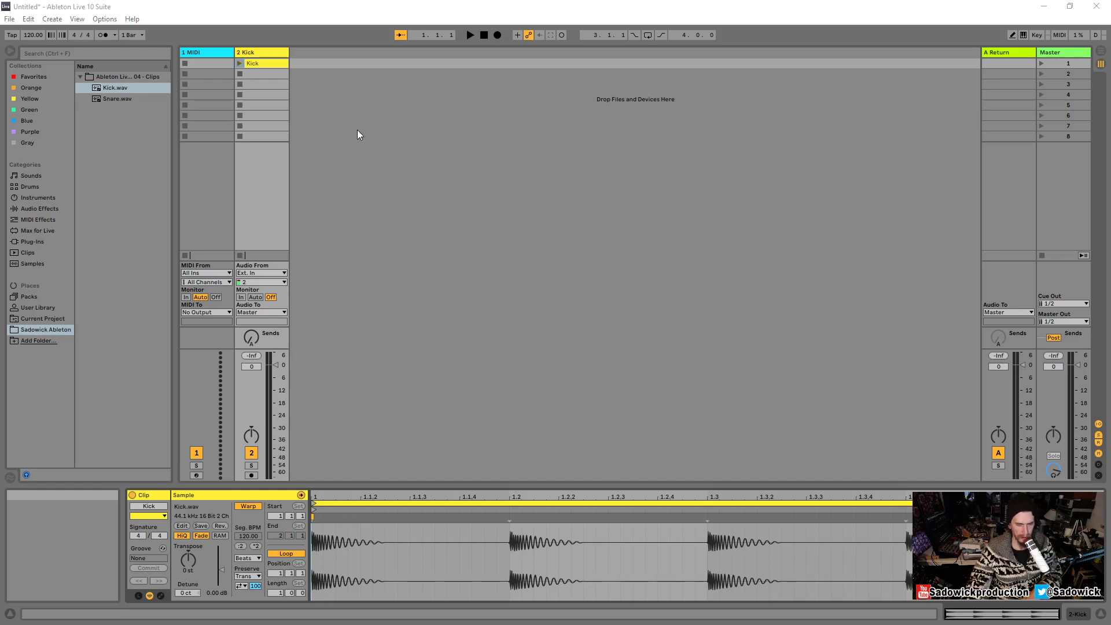
Draw a box in the empty session area, write 'Clip' inside in Precision Mode and 'Signal start' above.
drag(357, 130, 427, 155)
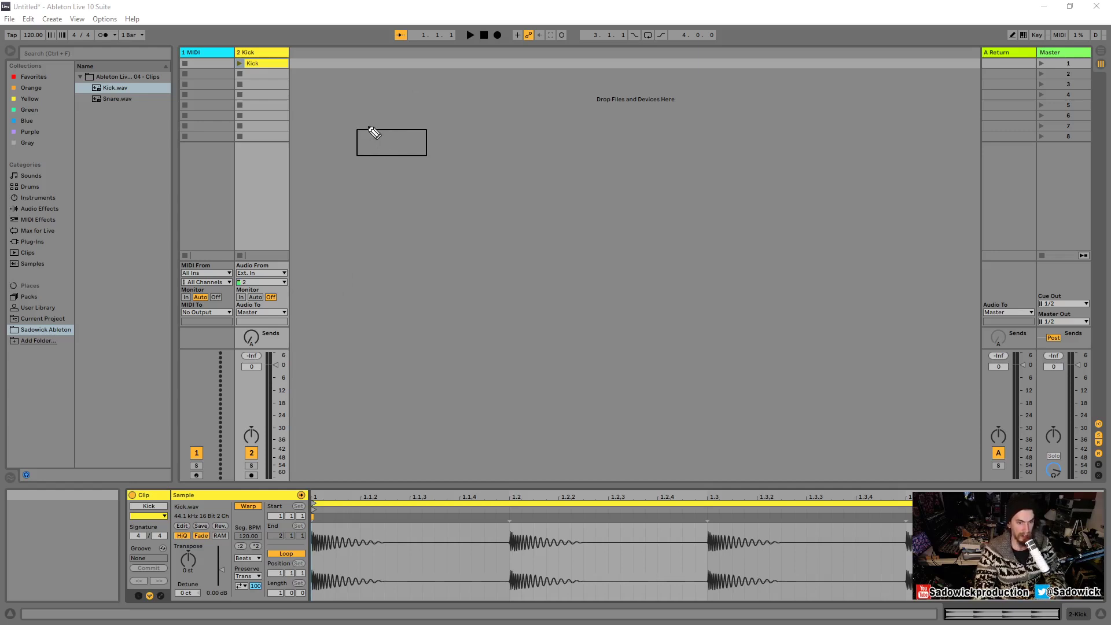
key(ctrl)
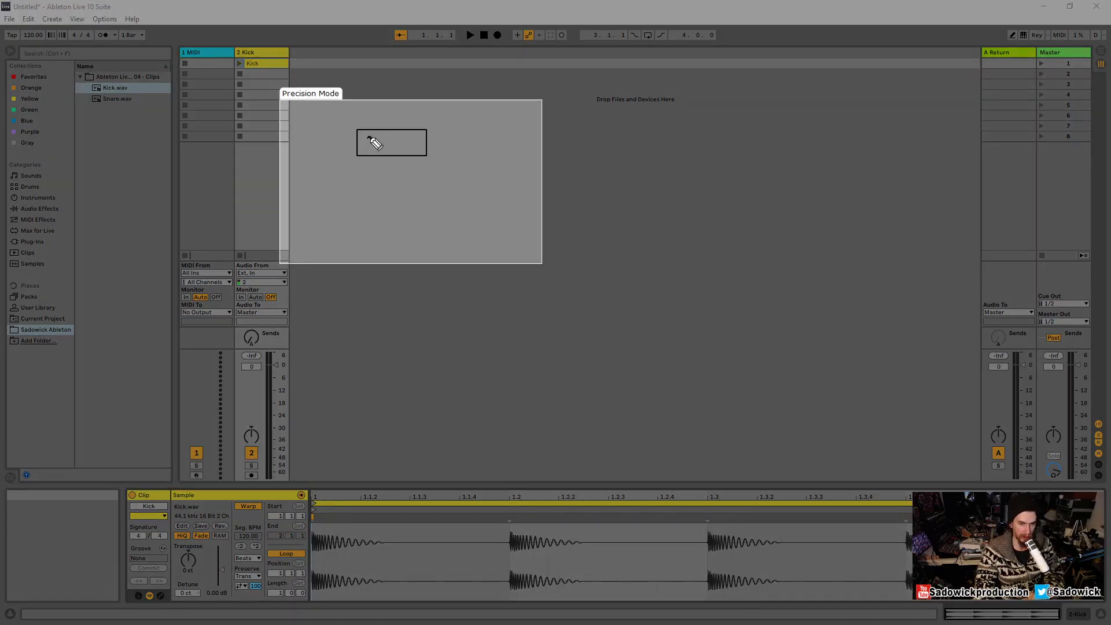
drag(371, 139, 405, 146)
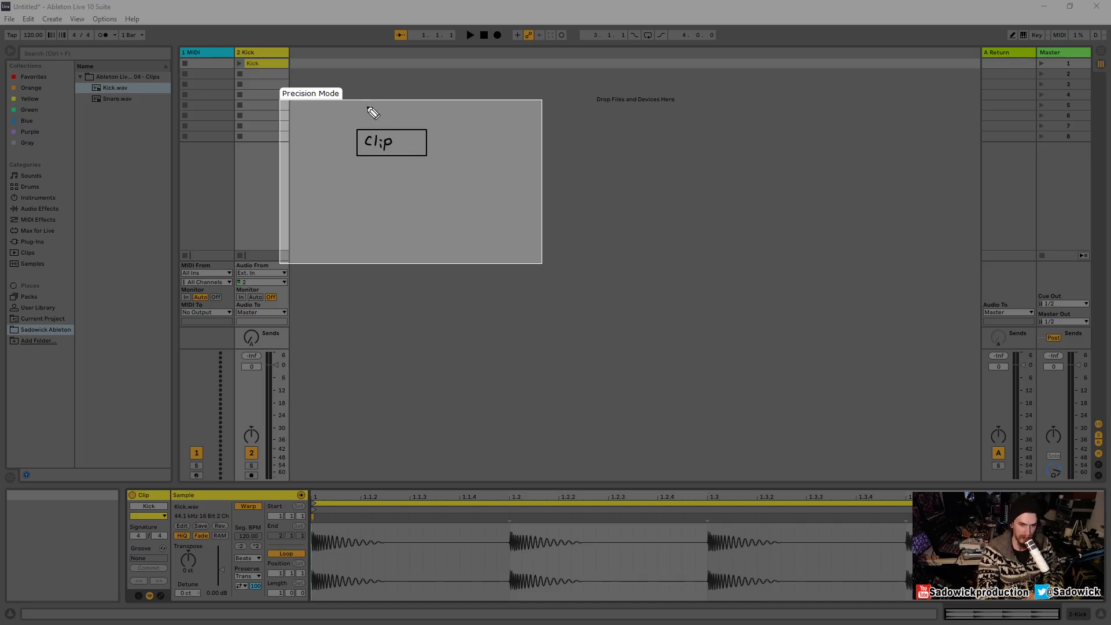
mouse_move(368, 108)
mouse_down()
mouse_move(362, 115)
mouse_move(398, 116)
mouse_up()
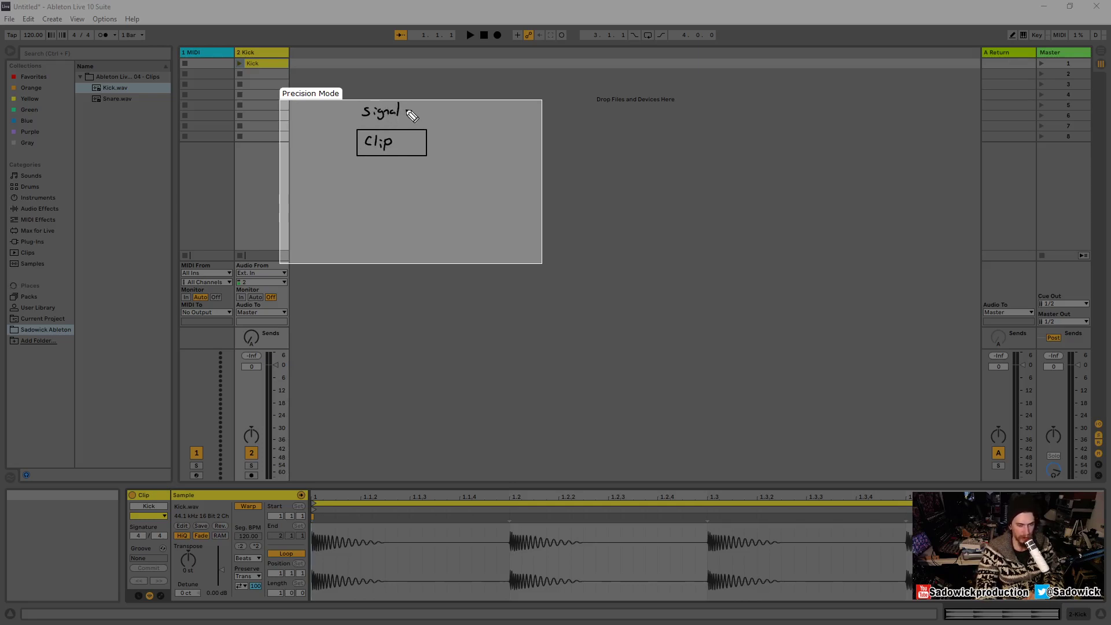
drag(414, 109, 427, 117)
drag(424, 111, 434, 108)
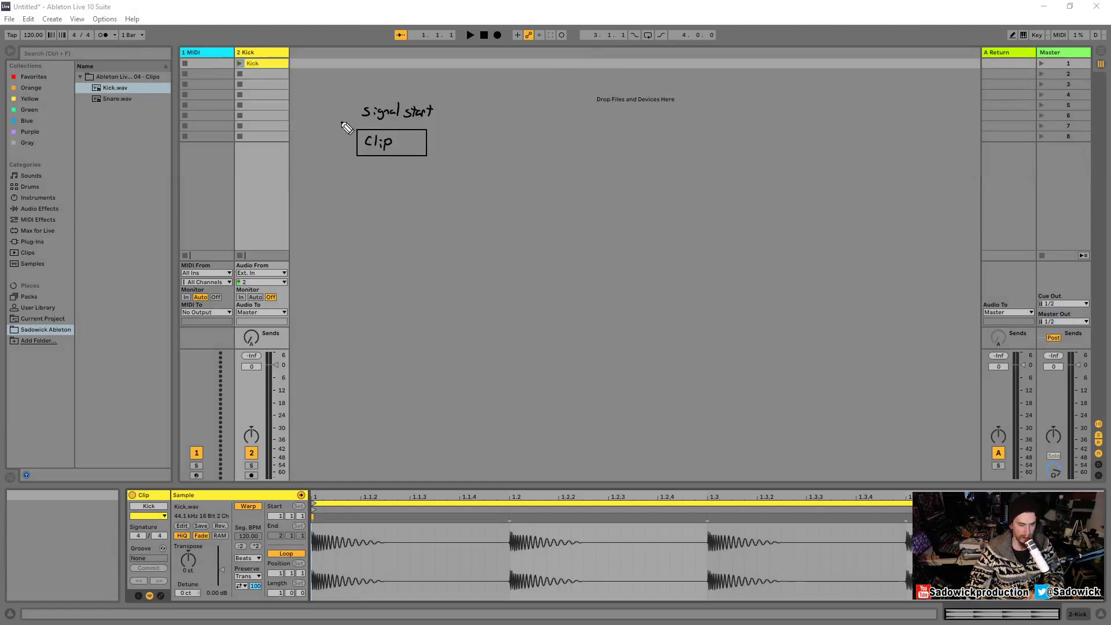
drag(363, 135, 367, 153)
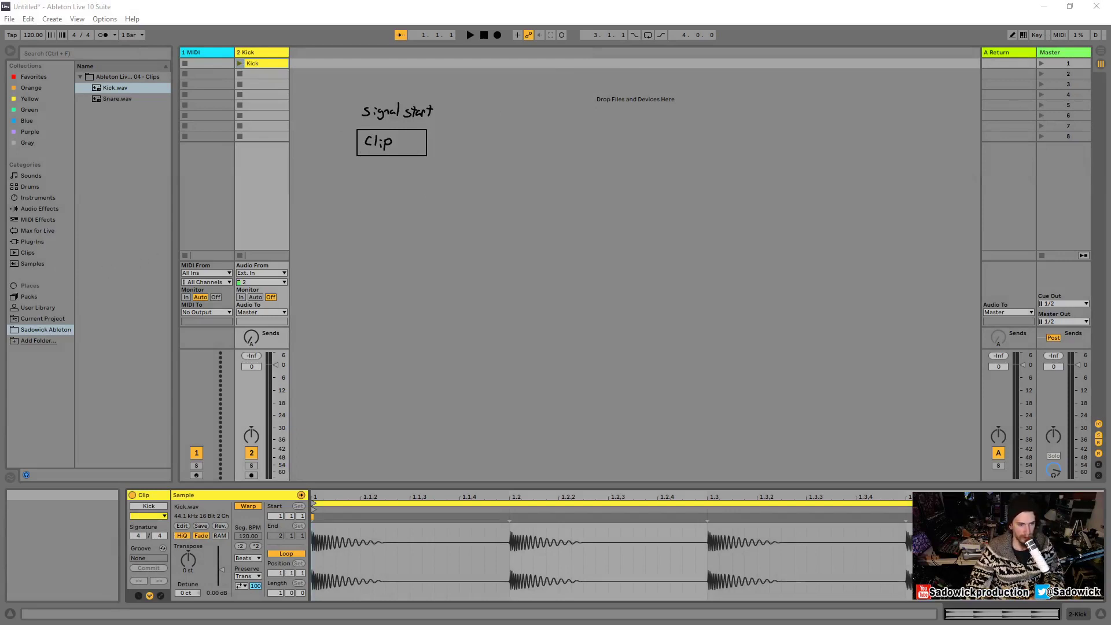
Select the 2 Kick track and switch the bottom panel from Clip View to Device View.
click(262, 51)
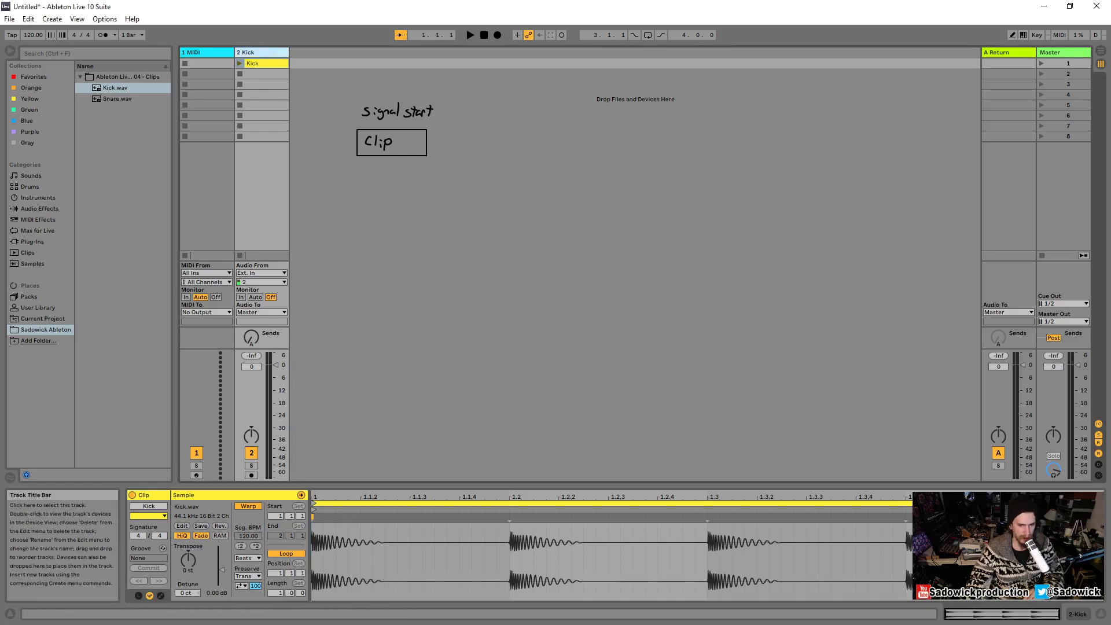
click(1079, 616)
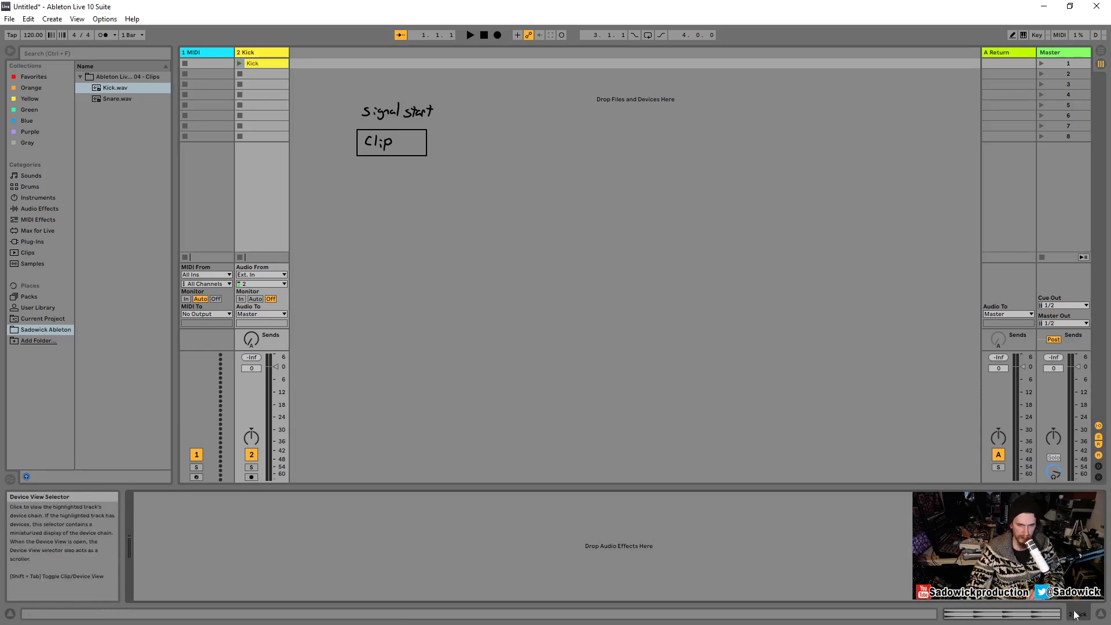
click(1076, 615)
click(1080, 617)
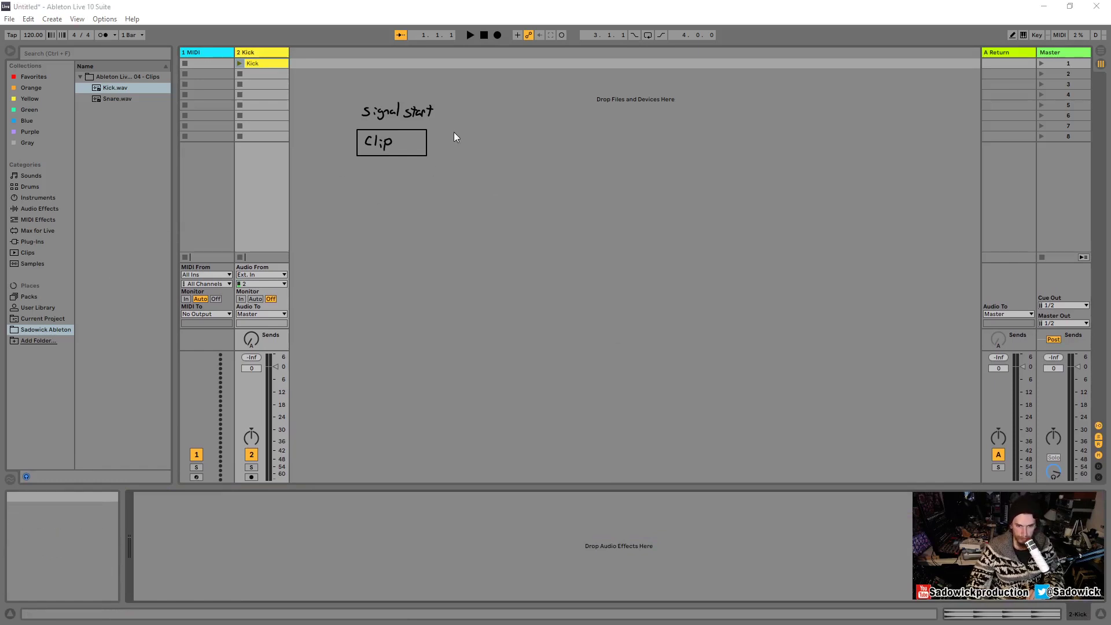
Draw a box to the right of Clip and label it 'Device view'.
drag(456, 130, 556, 155)
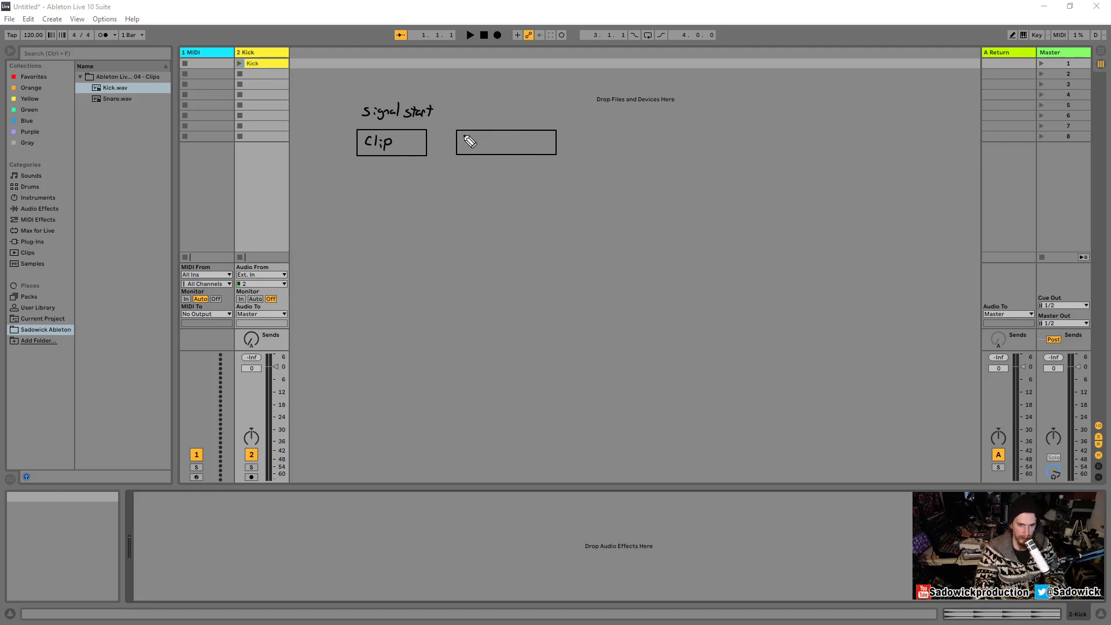
key(ctrl+alt+p)
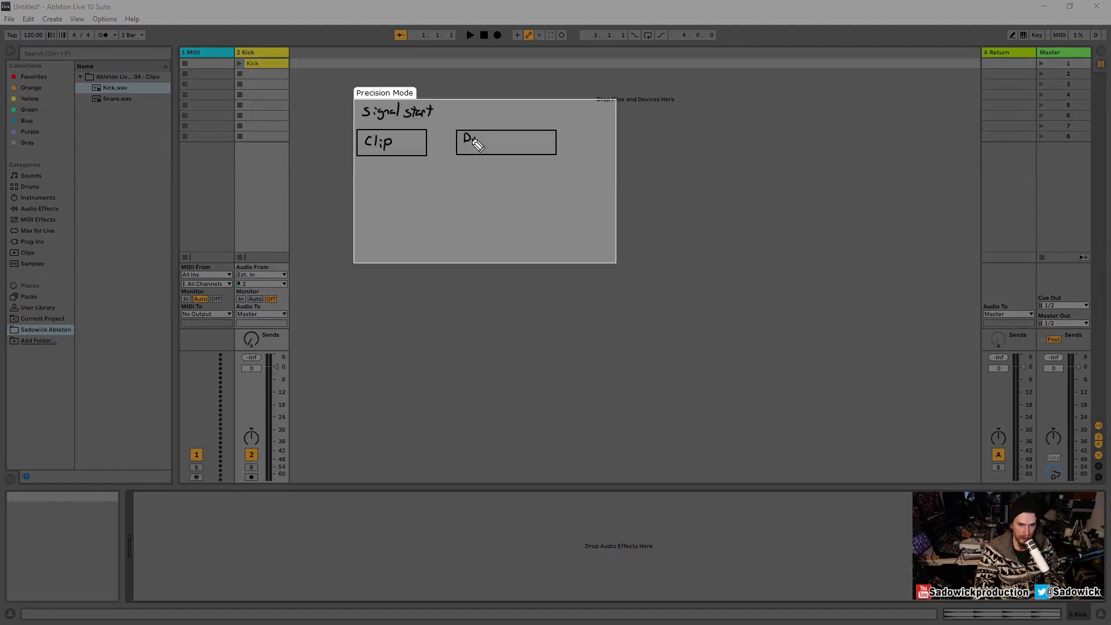
drag(476, 142, 536, 138)
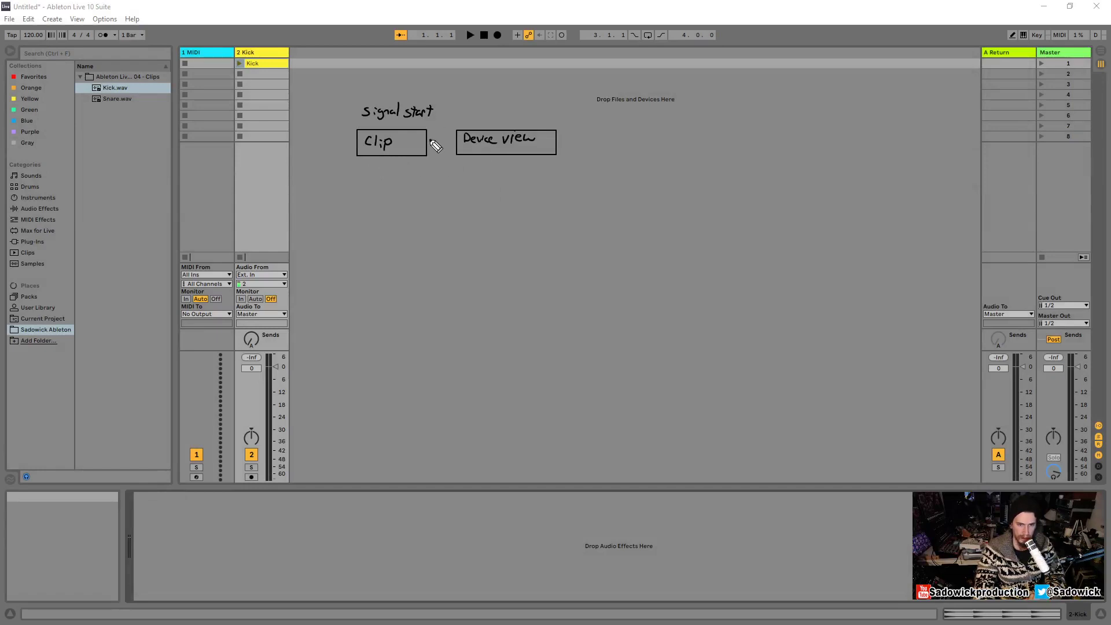
Draw an arrow from Clip to Device view and write '-fx' beneath it.
mouse_move(431, 141)
mouse_down()
mouse_move(456, 140)
mouse_move(447, 146)
mouse_up()
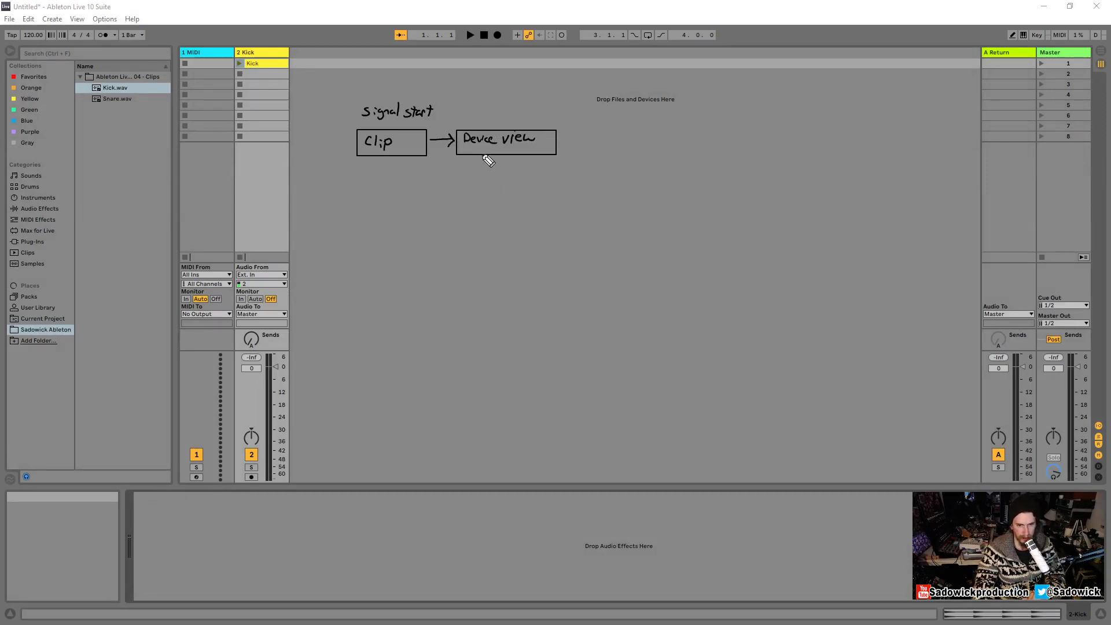
key(shift)
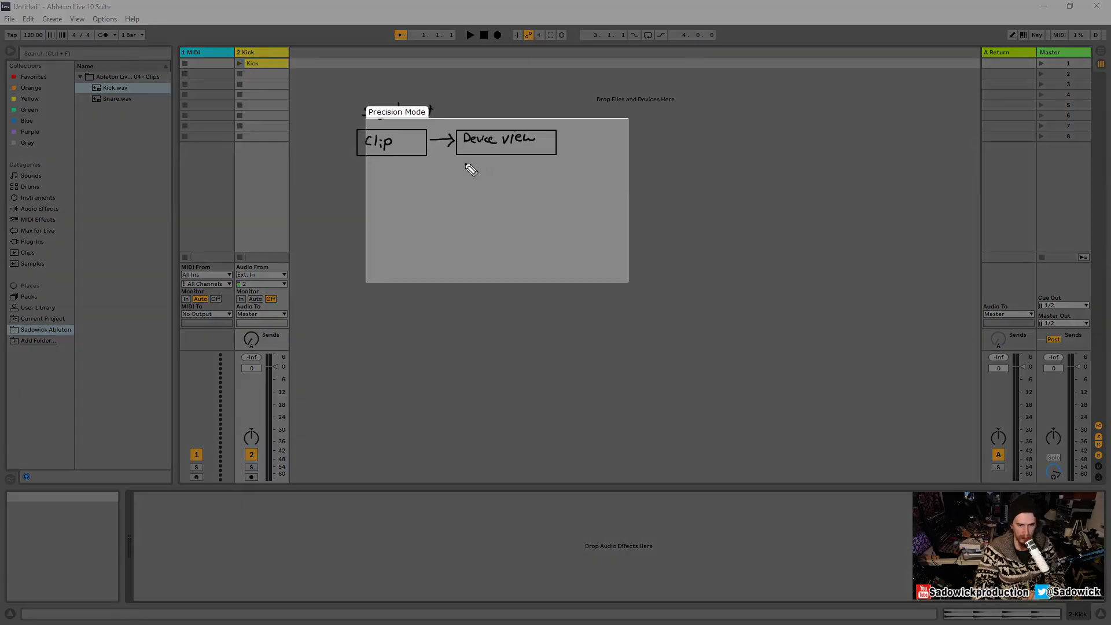
drag(462, 166, 489, 172)
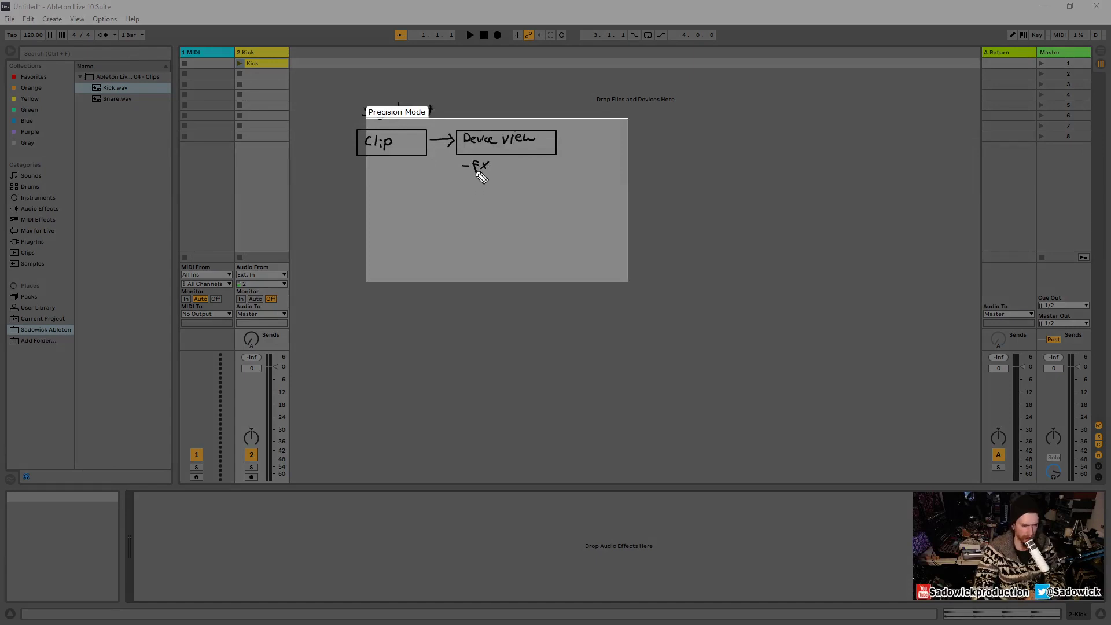
key(Escape)
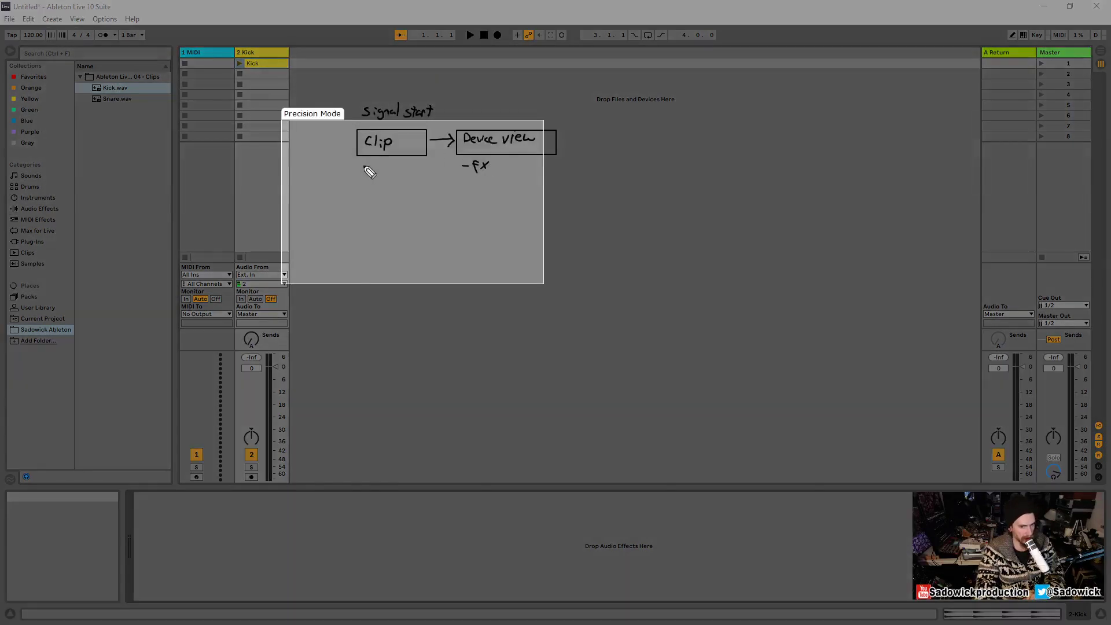
Write '-Audio' under Clip and '-instruments (midi)' beneath '-fx' in the sketch.
drag(364, 168, 382, 175)
mouse_move(375, 172)
mouse_down()
mouse_move(404, 165)
mouse_move(369, 187)
mouse_move(424, 179)
mouse_move(417, 184)
mouse_up()
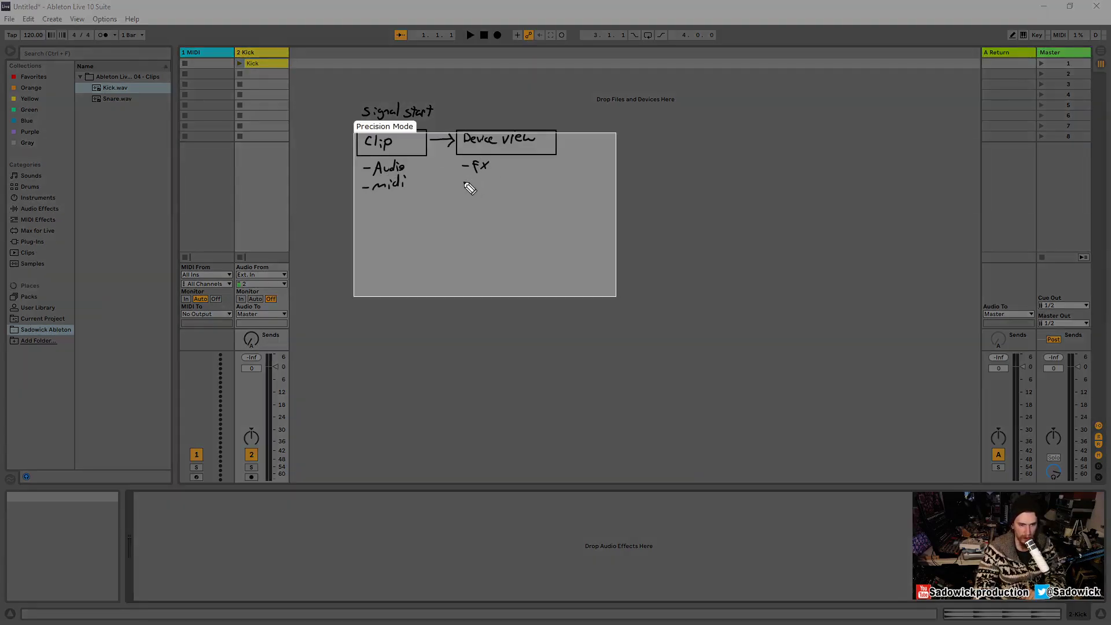
drag(464, 182, 501, 184)
mouse_move(497, 172)
mouse_down()
mouse_move(528, 186)
mouse_move(508, 180)
mouse_up()
key(ctrl+z)
key(ctrl+z)
key(ctrl+z)
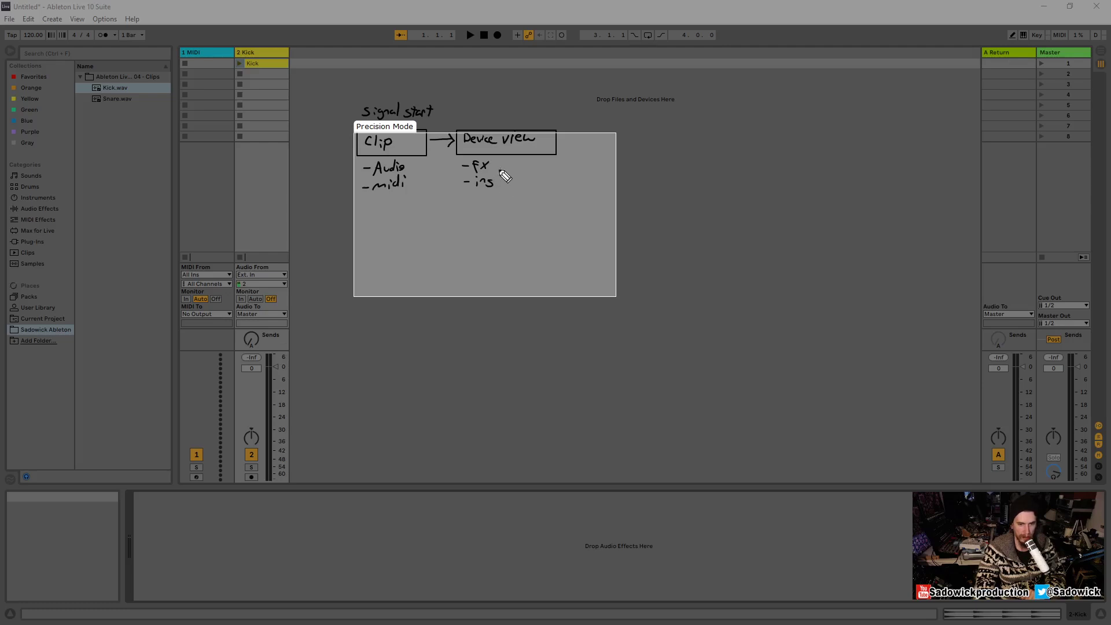
mouse_move(496, 174)
mouse_down()
mouse_move(499, 185)
mouse_move(530, 189)
mouse_move(555, 169)
mouse_up()
key(Escape)
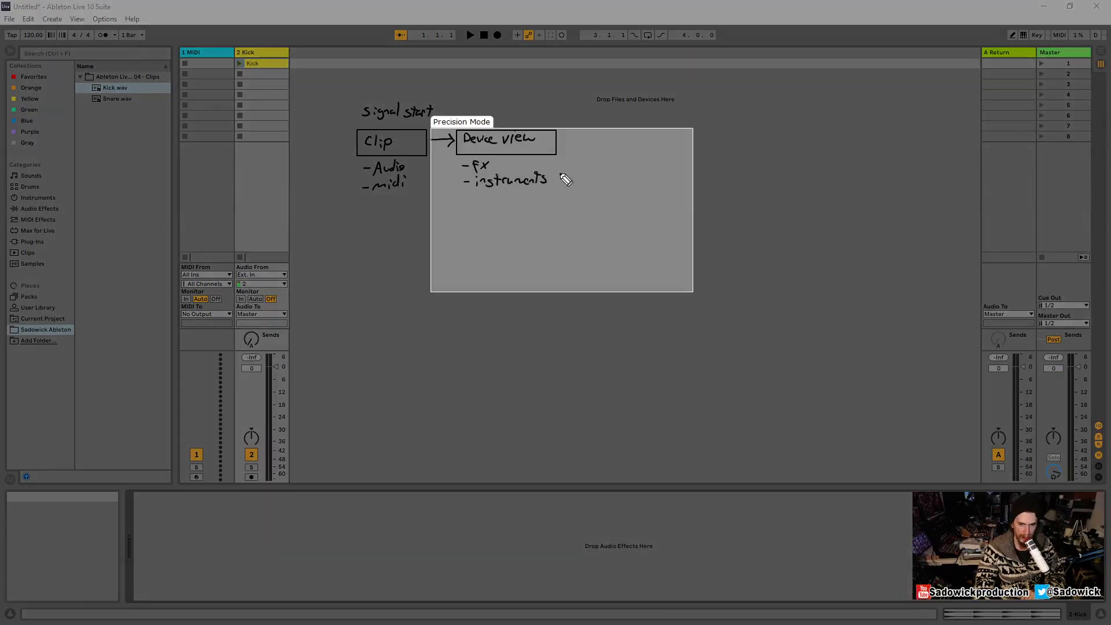
mouse_move(556, 168)
mouse_down()
mouse_move(557, 189)
mouse_move(588, 165)
mouse_move(589, 184)
mouse_up()
key(Escape)
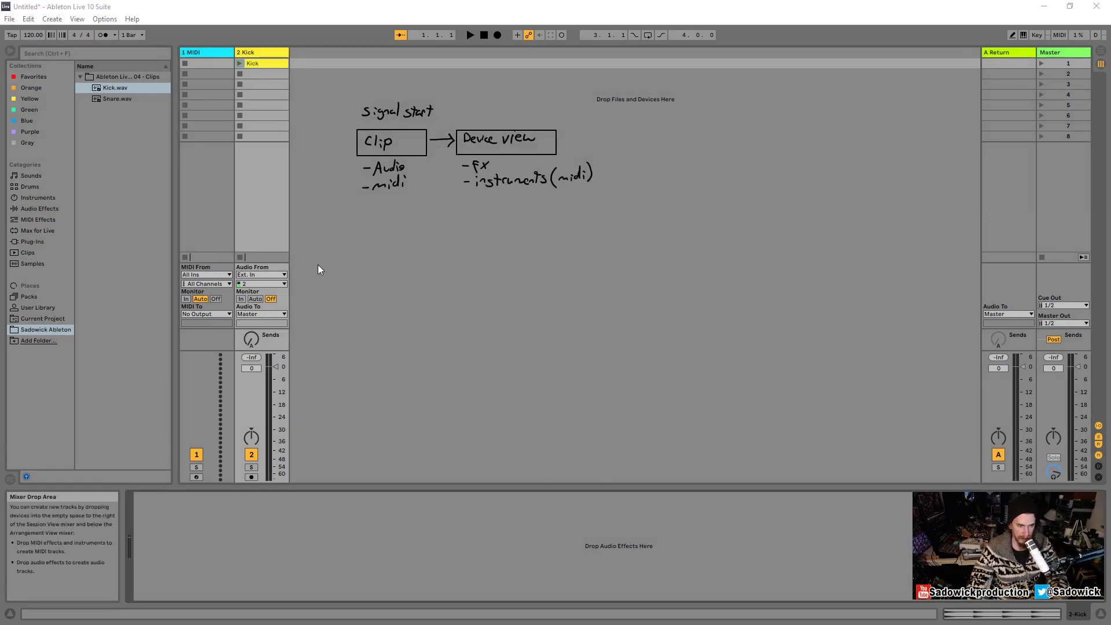
Add Auto Filter and then EQ Eight from Audio Effects to the Kick track.
click(36, 210)
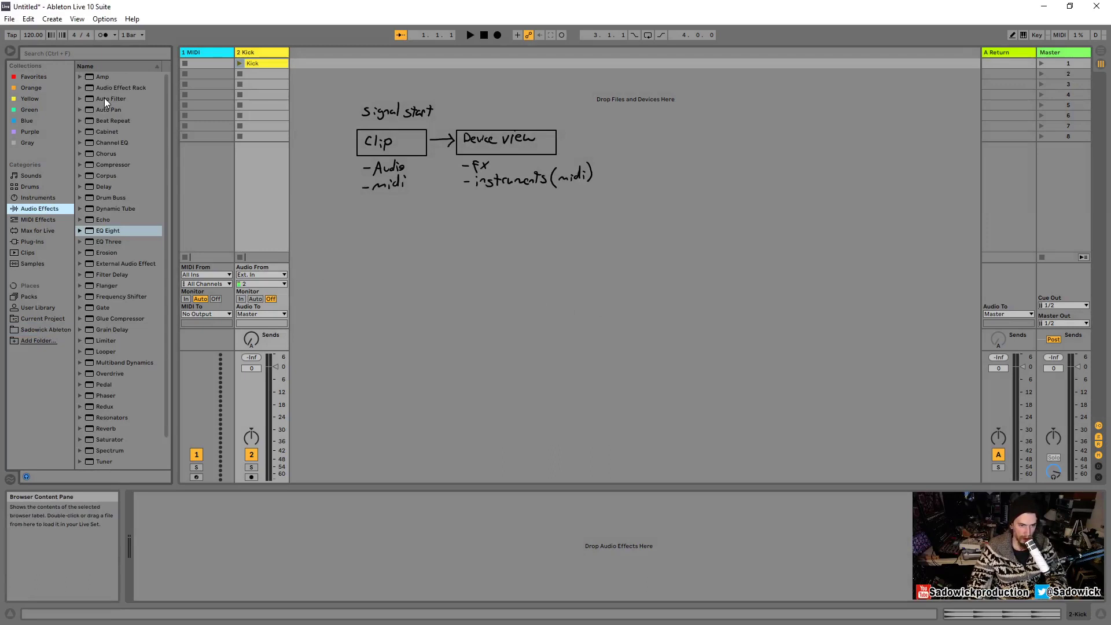
click(273, 51)
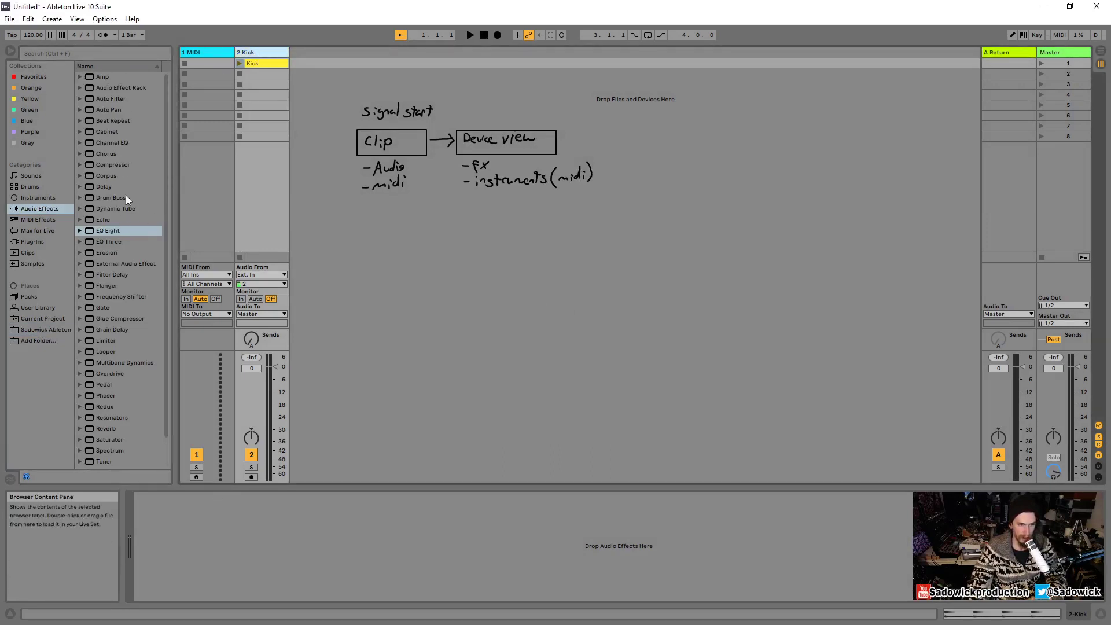
drag(113, 98, 150, 88)
drag(242, 56, 258, 52)
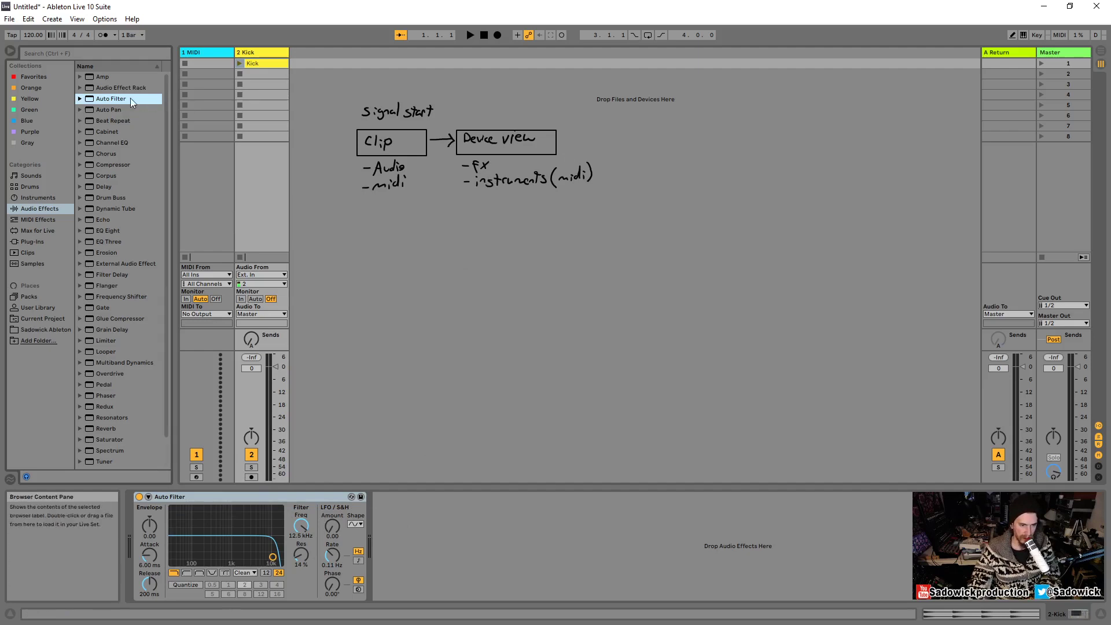
drag(106, 231, 516, 538)
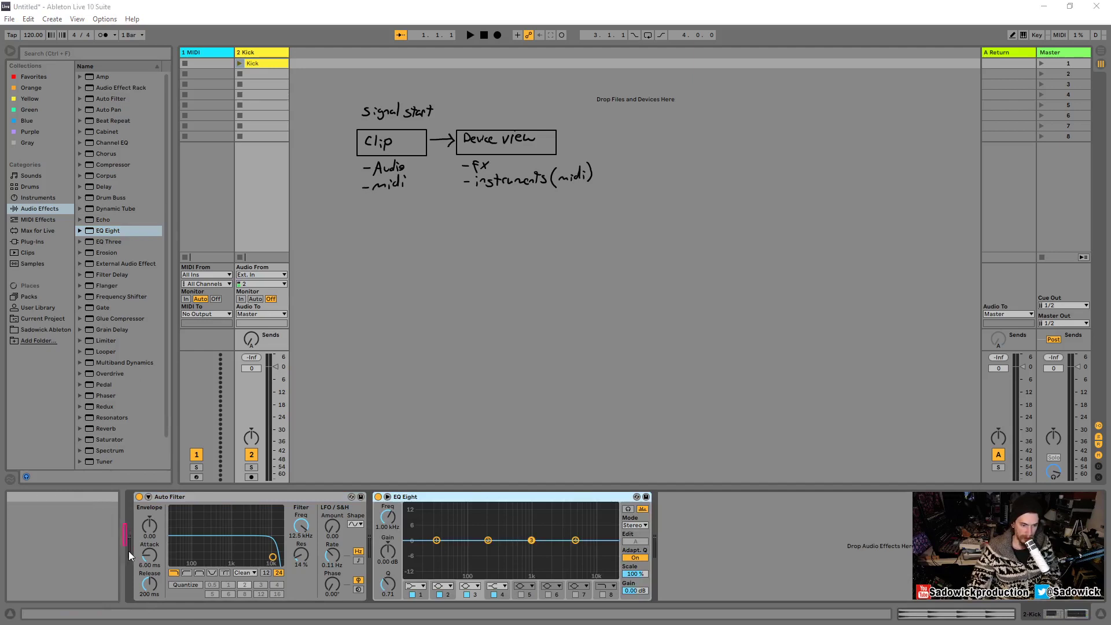
Outline the level meters before, between and after the two devices.
drag(129, 556, 138, 573)
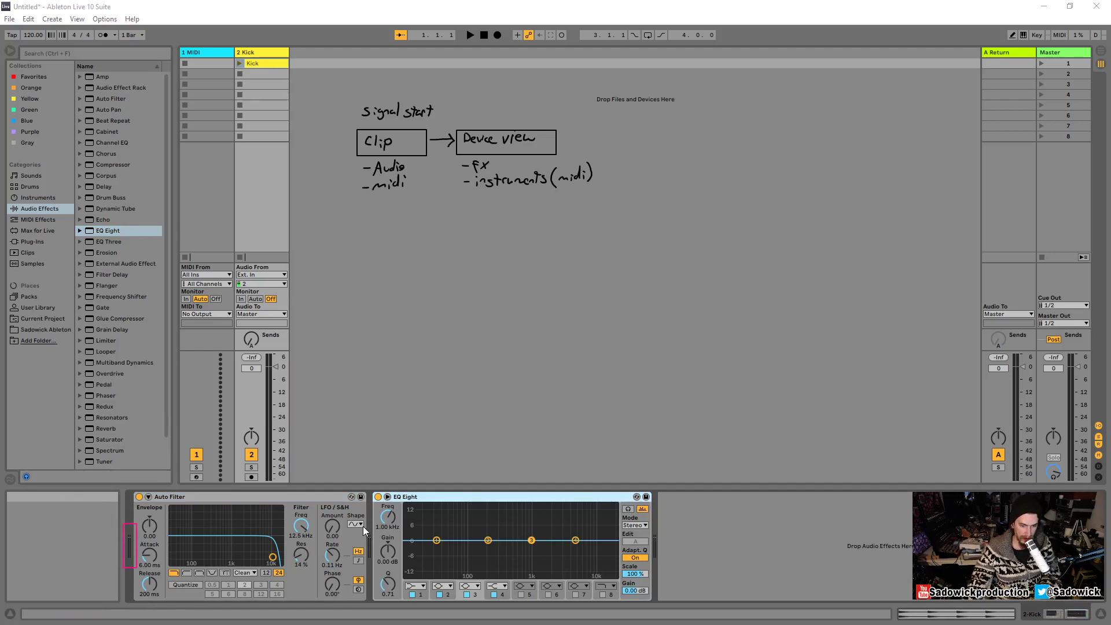
drag(370, 560, 378, 568)
drag(649, 523, 661, 556)
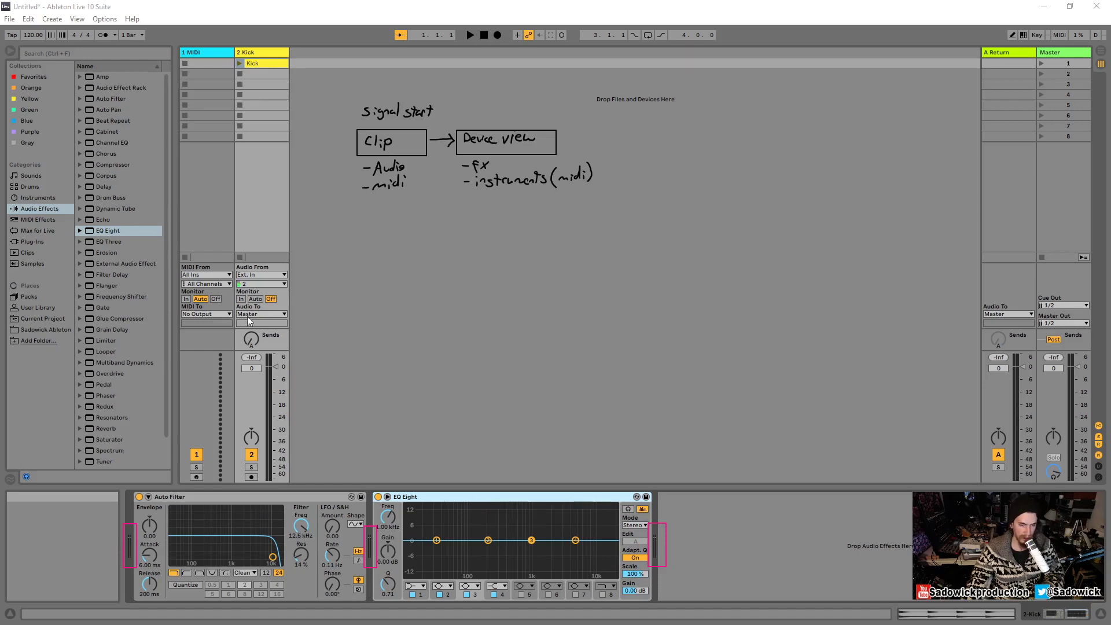
Launch the Kick clip and view it in the Sample Editor.
click(252, 456)
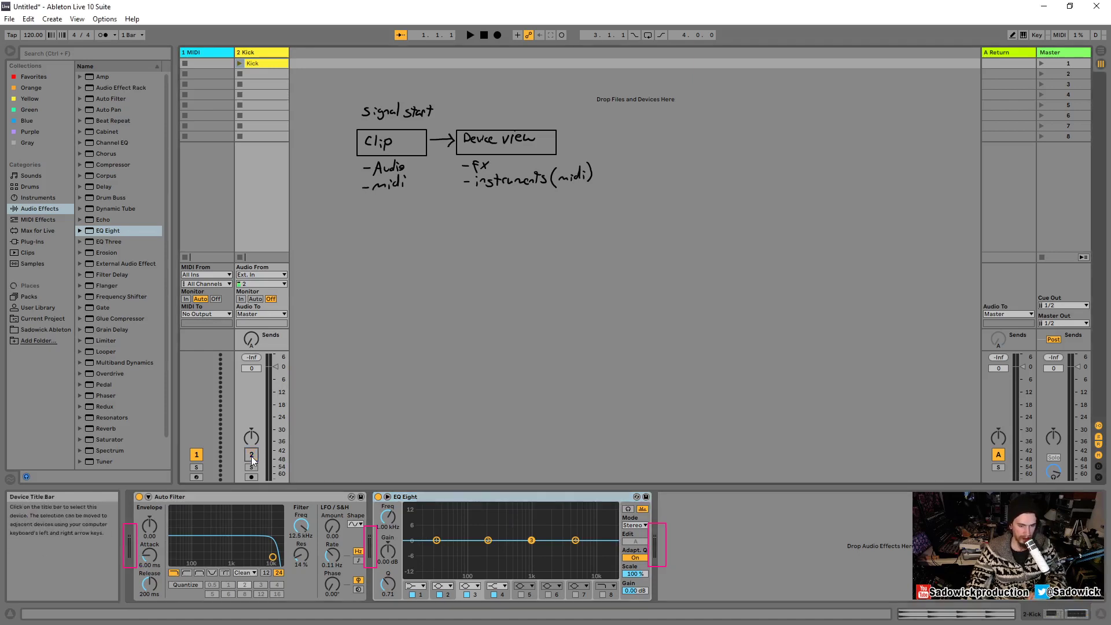
click(238, 64)
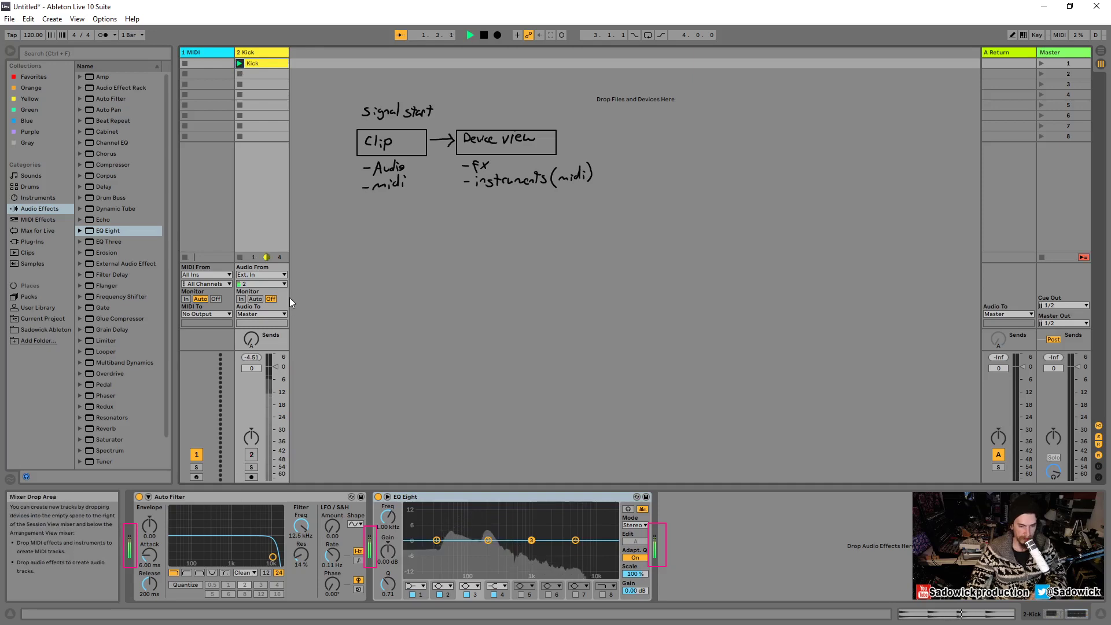
double_click(263, 64)
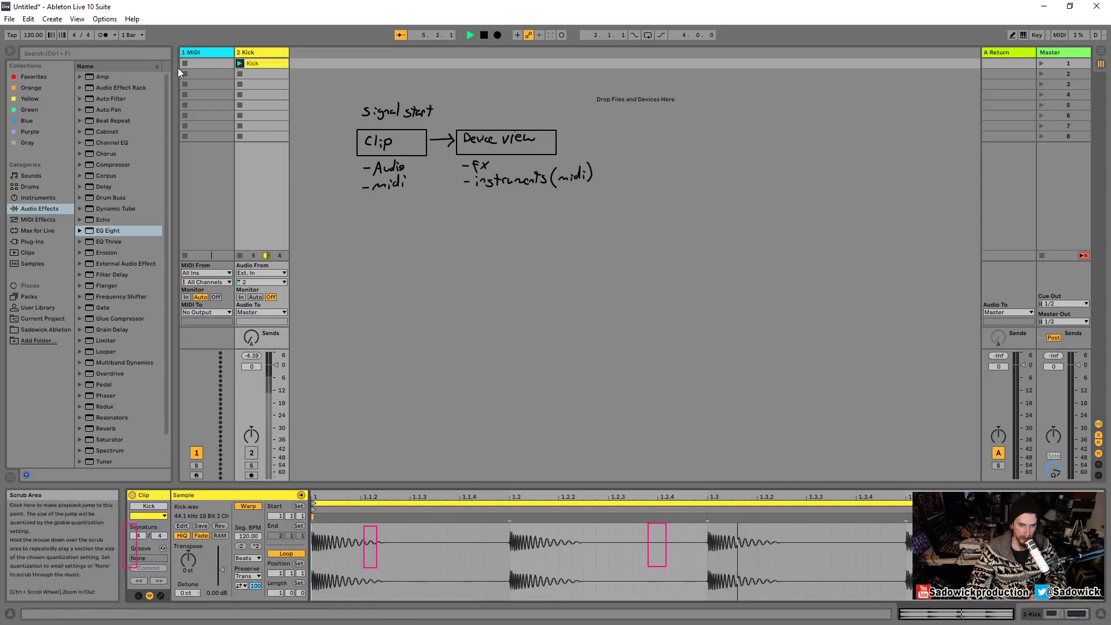
Return to the Kick track's Device View and draw signal arrows over Auto Filter and EQ Eight.
click(253, 53)
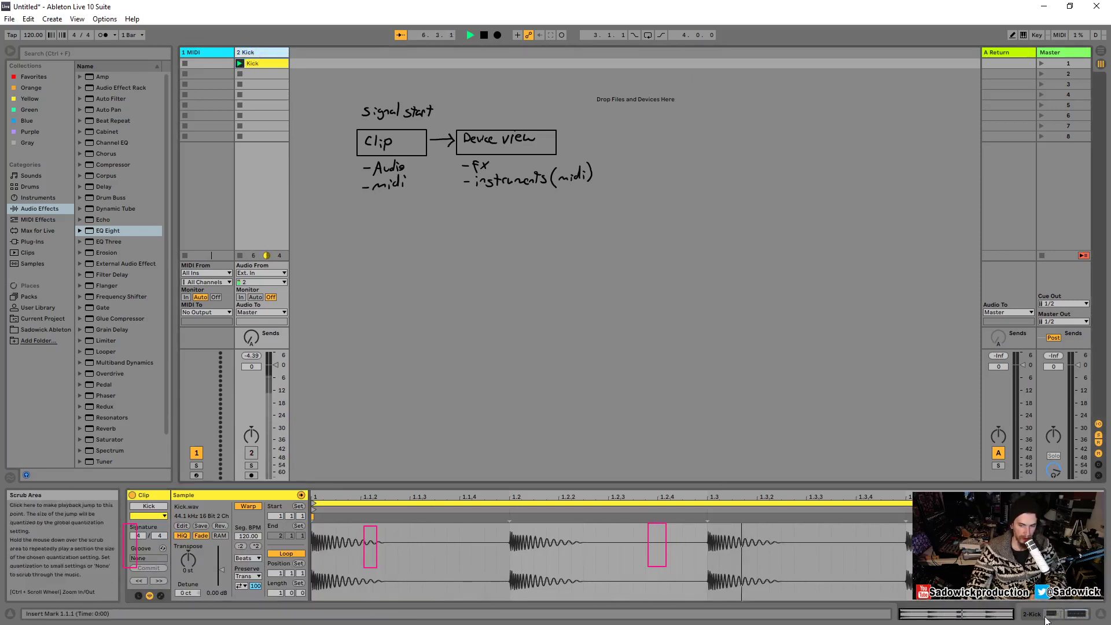
click(1053, 616)
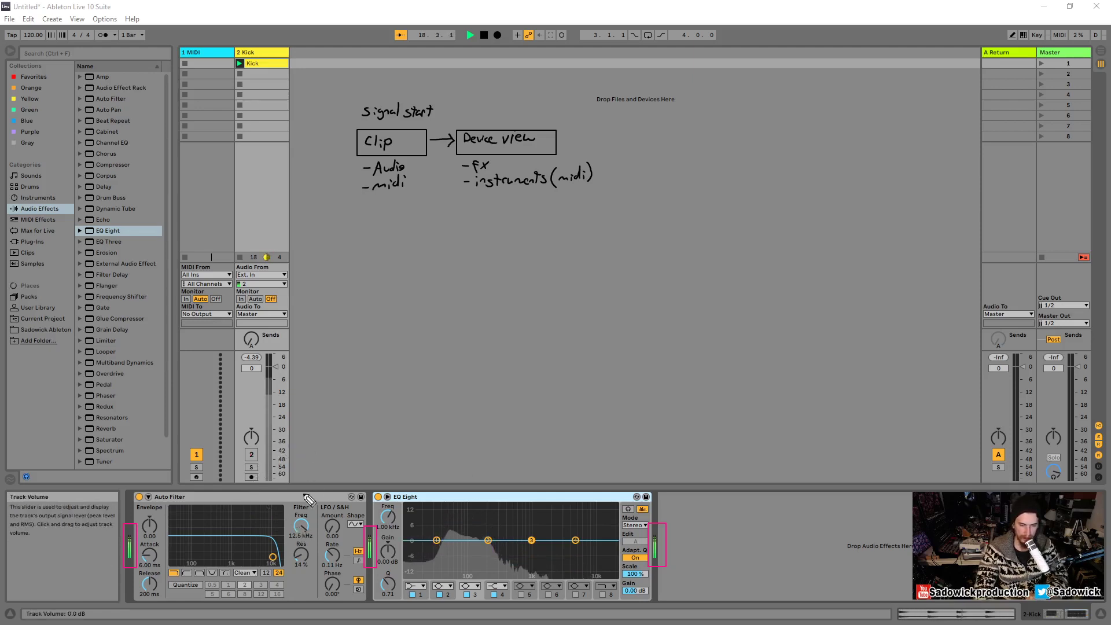
drag(341, 491, 328, 499)
mouse_move(495, 492)
mouse_down()
mouse_move(554, 489)
mouse_move(533, 499)
mouse_up()
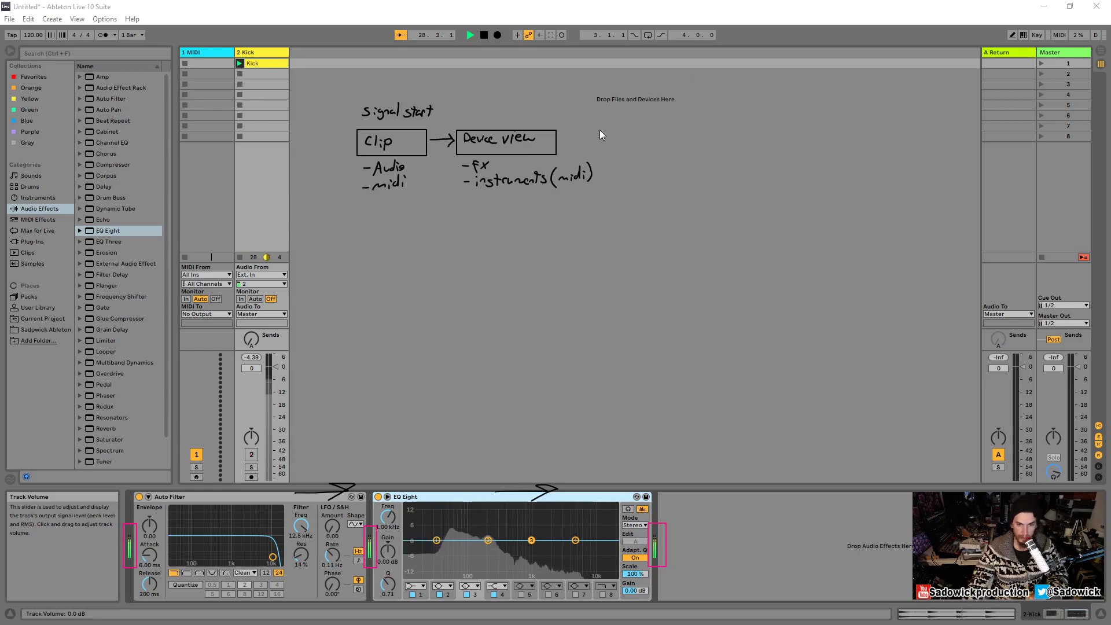
Draw a 'Fader' box right of Device view listing '-volume' and '-Send'.
mouse_move(603, 128)
mouse_down()
mouse_move(716, 155)
mouse_move(705, 155)
mouse_up()
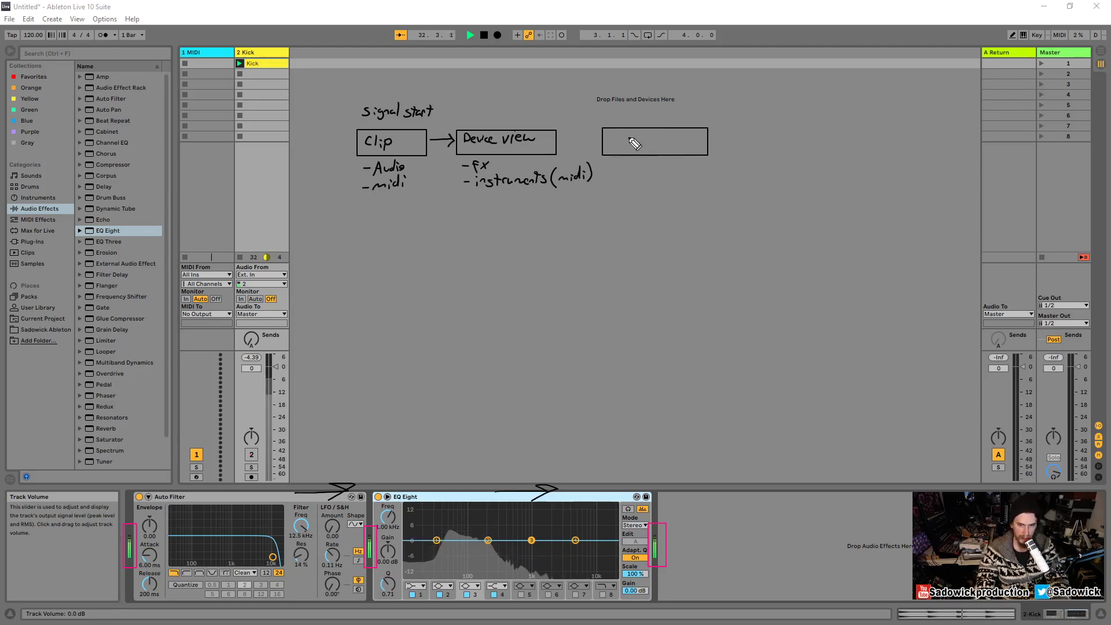
key(ctrl)
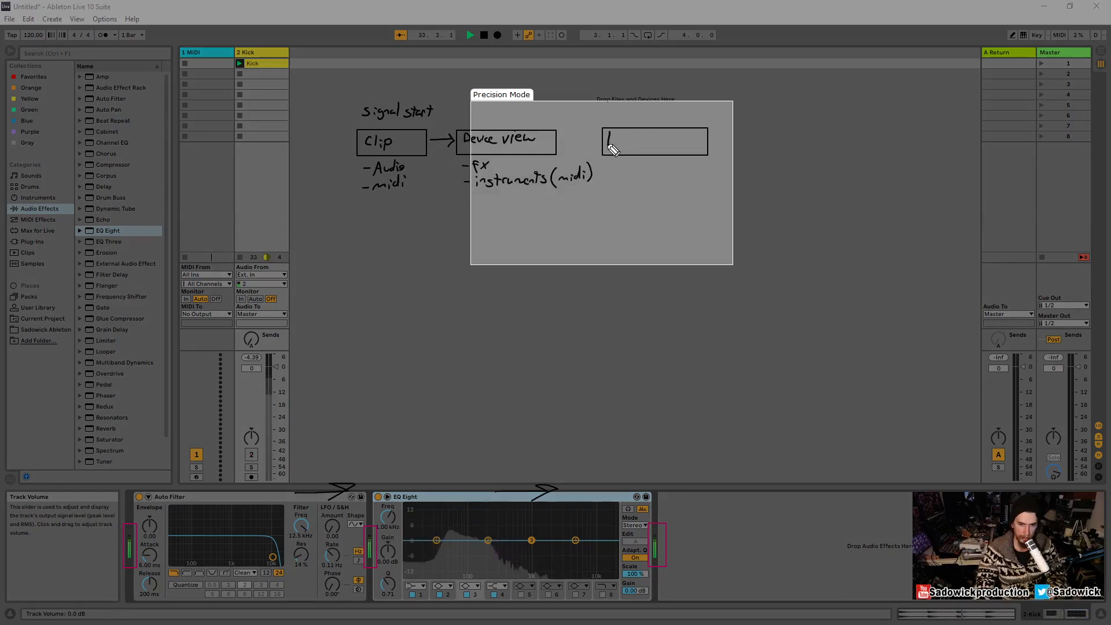
drag(609, 146, 657, 139)
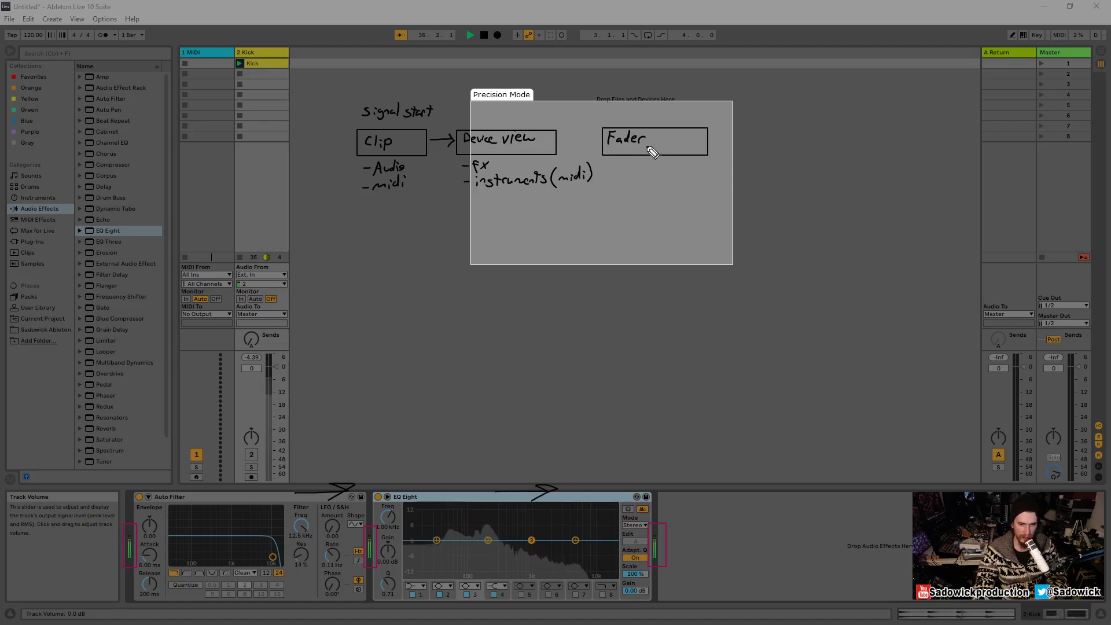
mouse_move(610, 167)
mouse_down()
mouse_move(668, 166)
mouse_move(617, 183)
mouse_up()
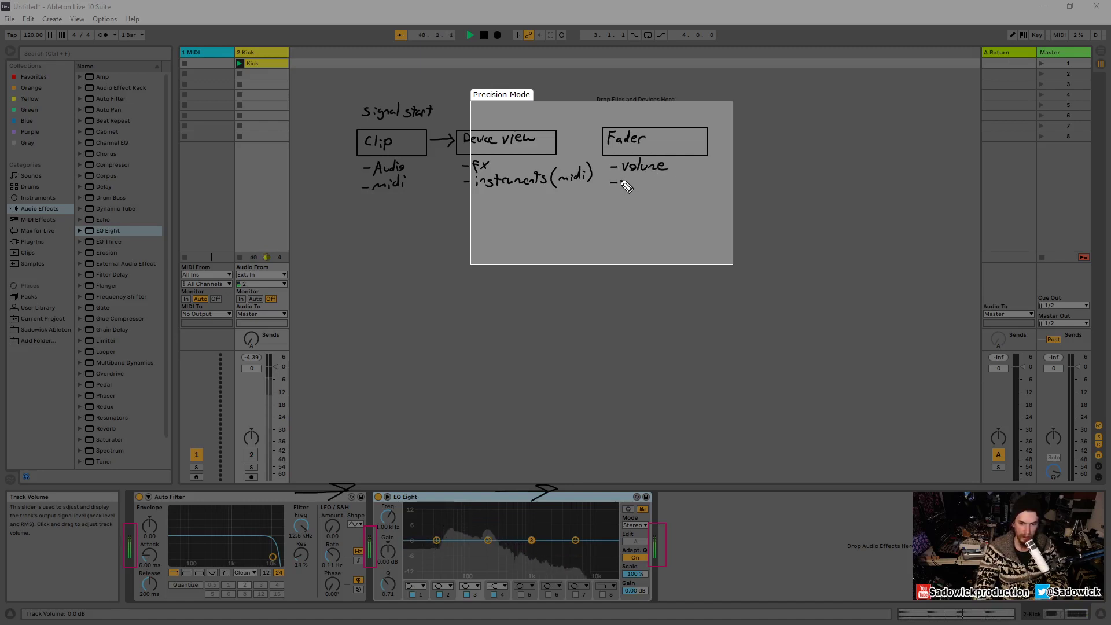
drag(644, 189, 671, 187)
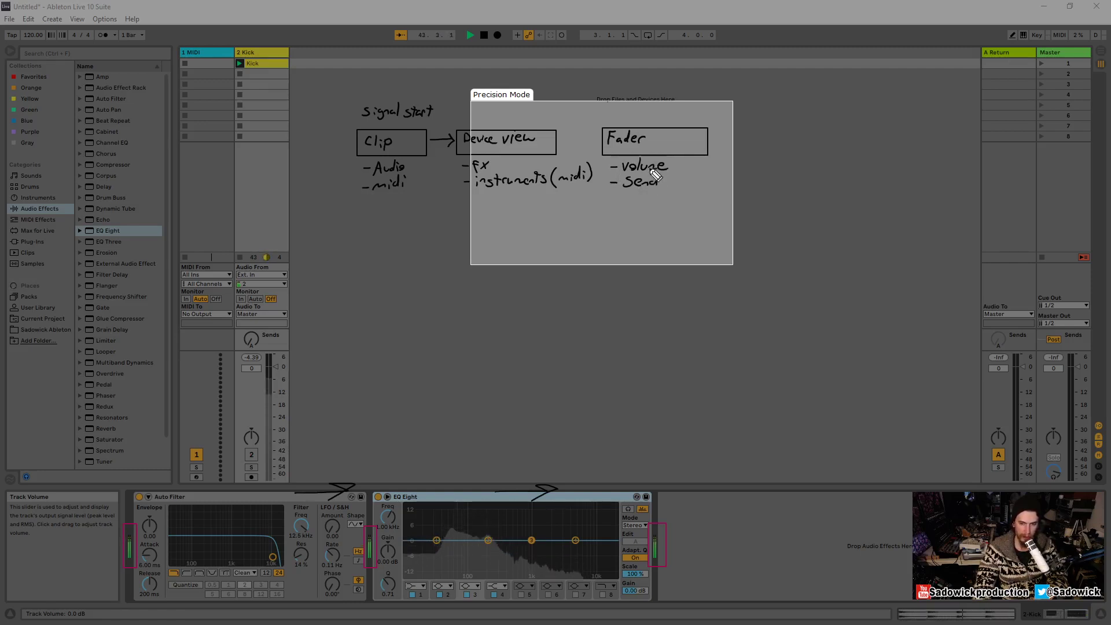
key(Escape)
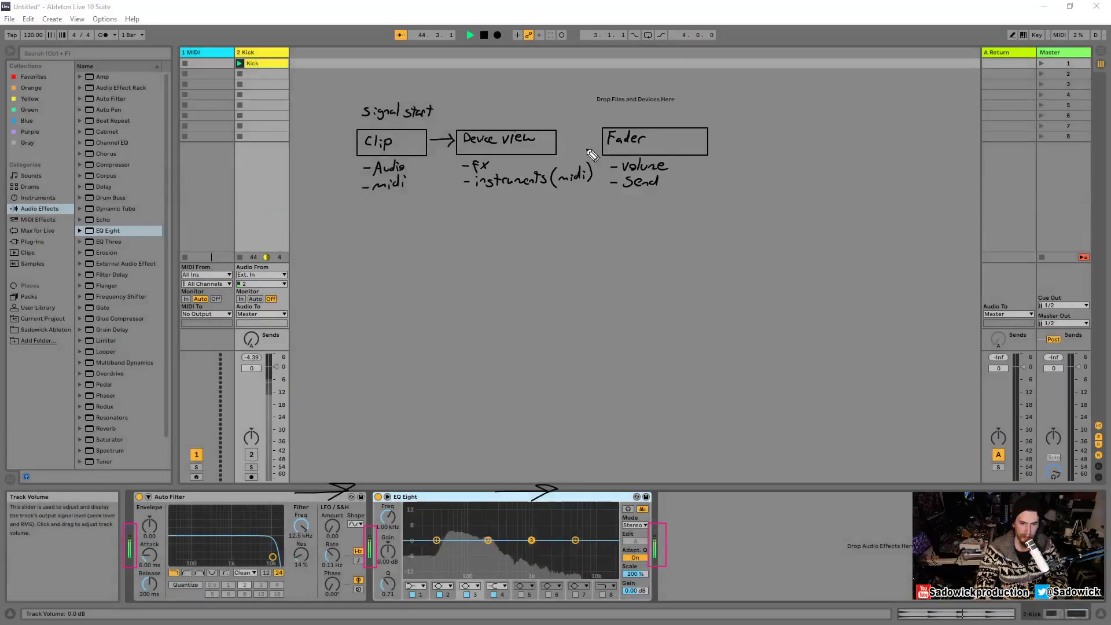
Arrow Device view into Fader, outline the device chain and Kick mixer, and add an empty box.
drag(560, 145, 593, 144)
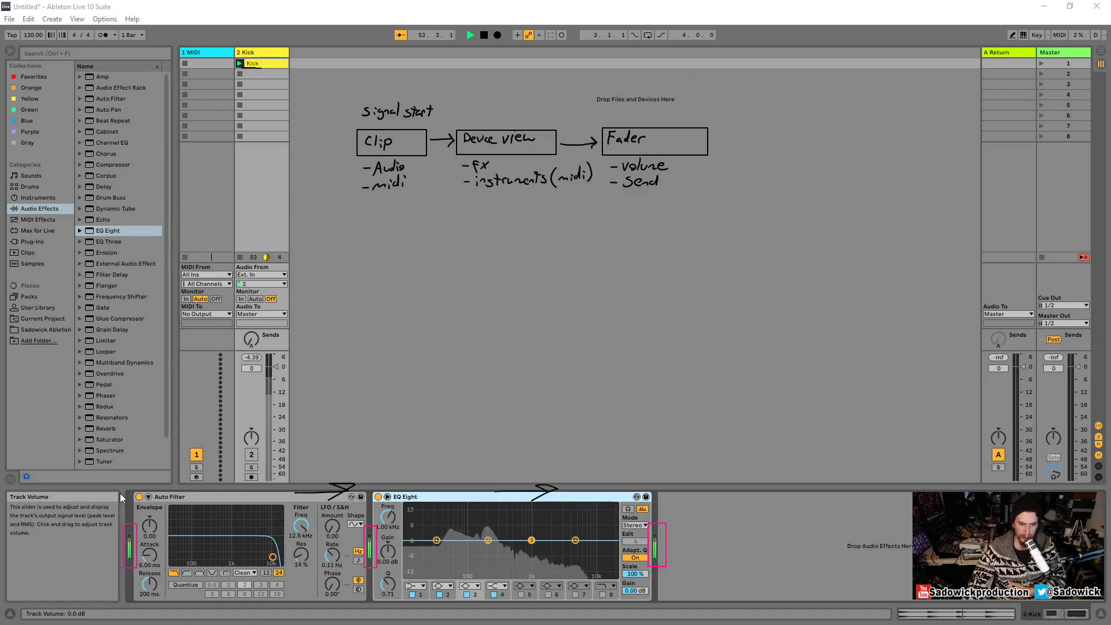
mouse_move(124, 487)
mouse_down()
mouse_move(339, 577)
mouse_move(686, 609)
mouse_move(671, 607)
mouse_up()
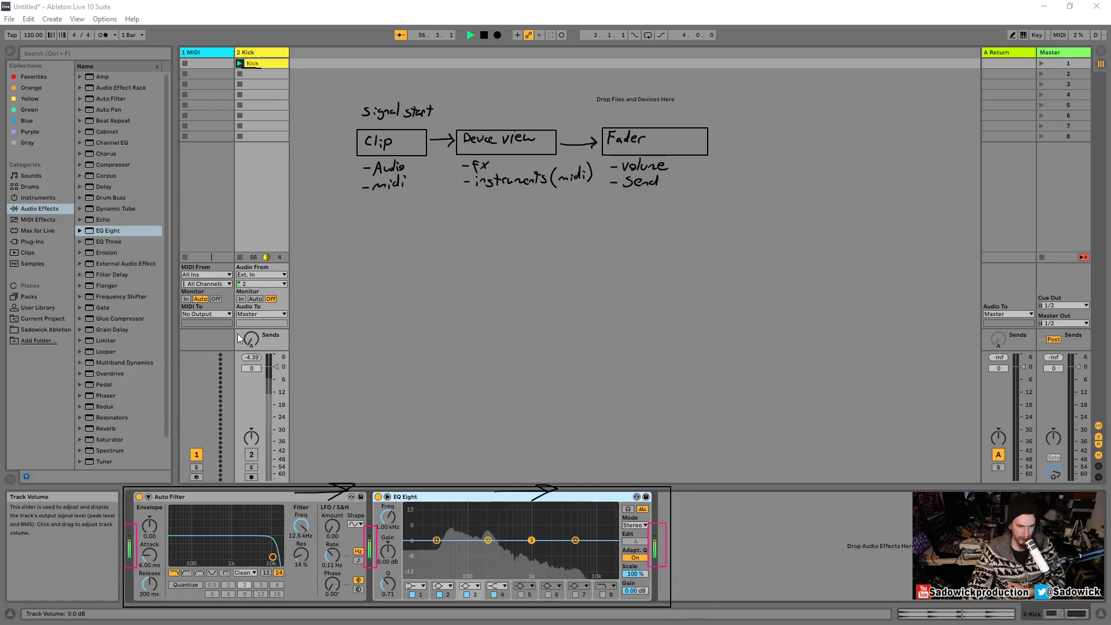
drag(235, 330, 290, 482)
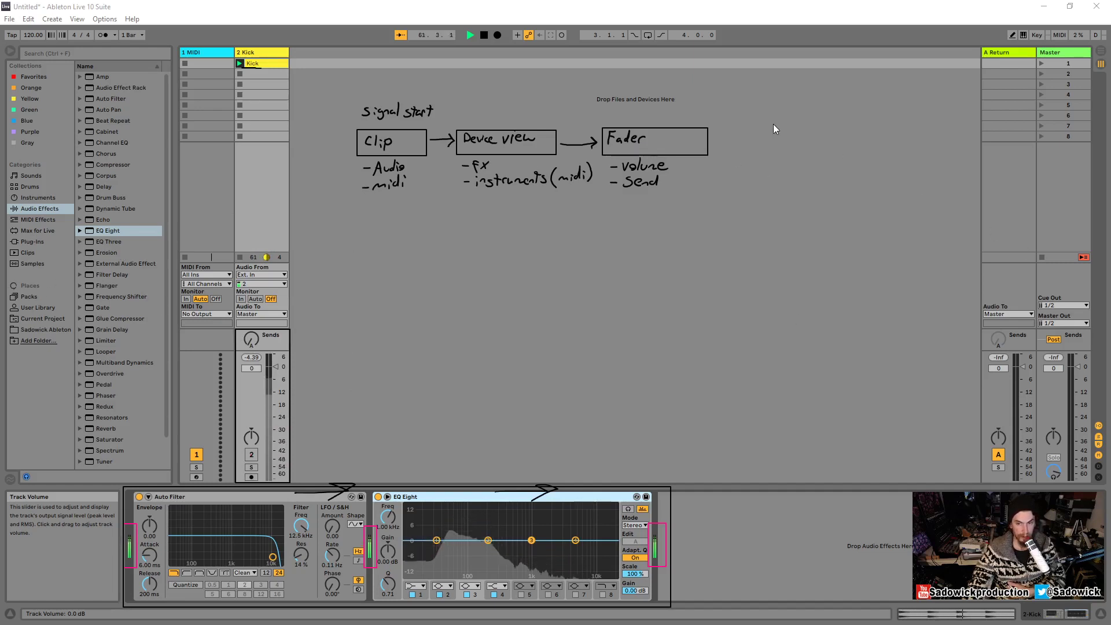
drag(777, 124, 913, 158)
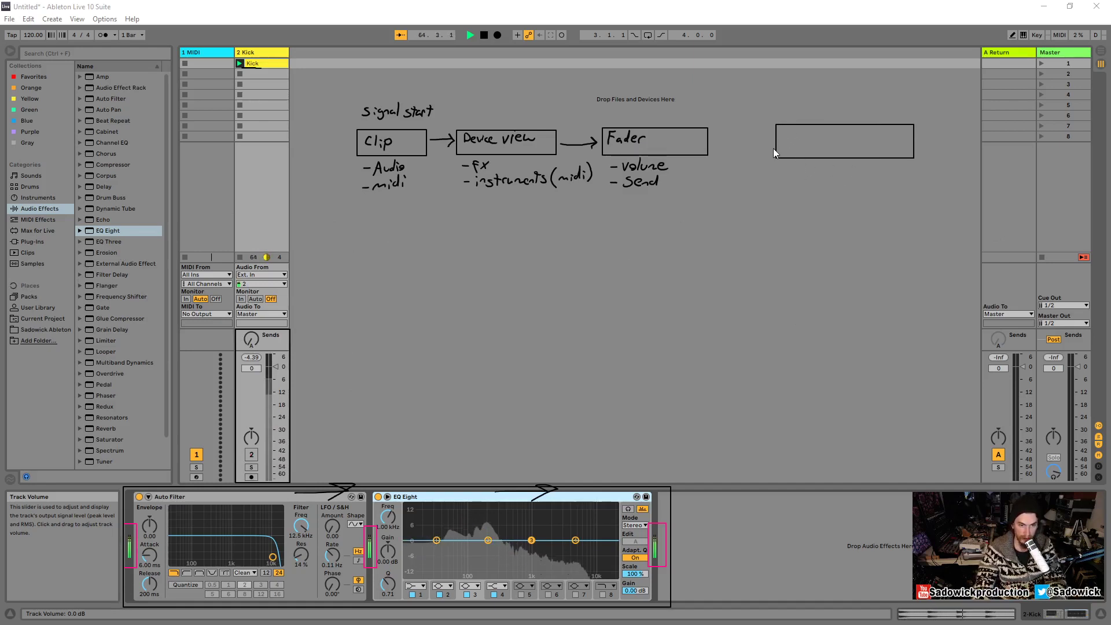
Write 'Master Out' in the right-hand box and draw an arrow from Fader into it.
key(ctrl+shift+p)
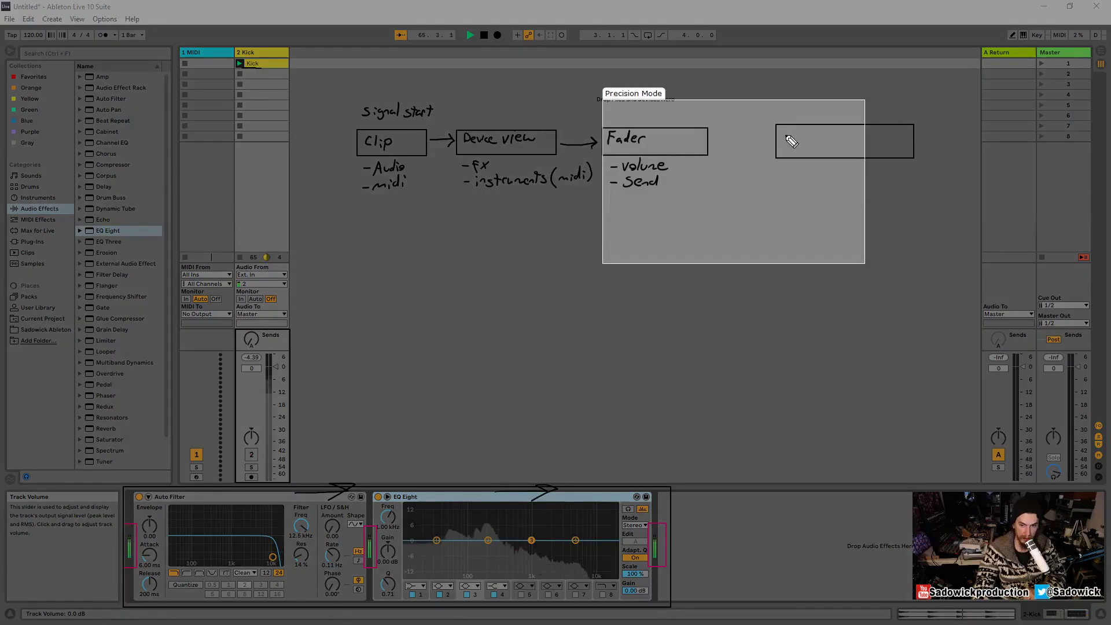
key(ctrl+shift+p)
key(ctrl+shift+p)
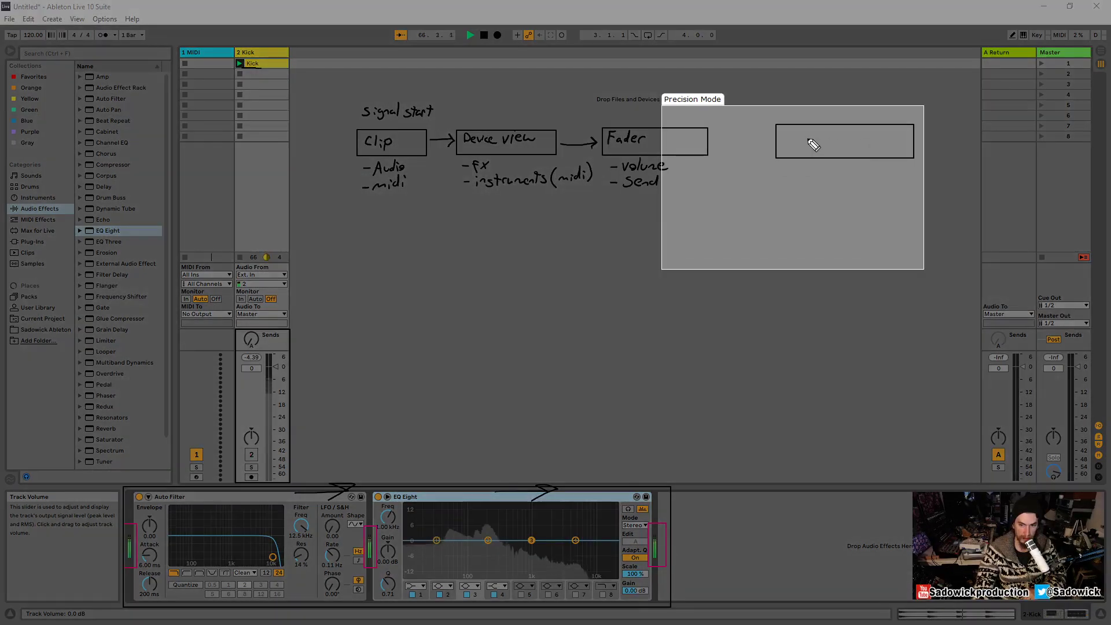
drag(783, 143, 831, 138)
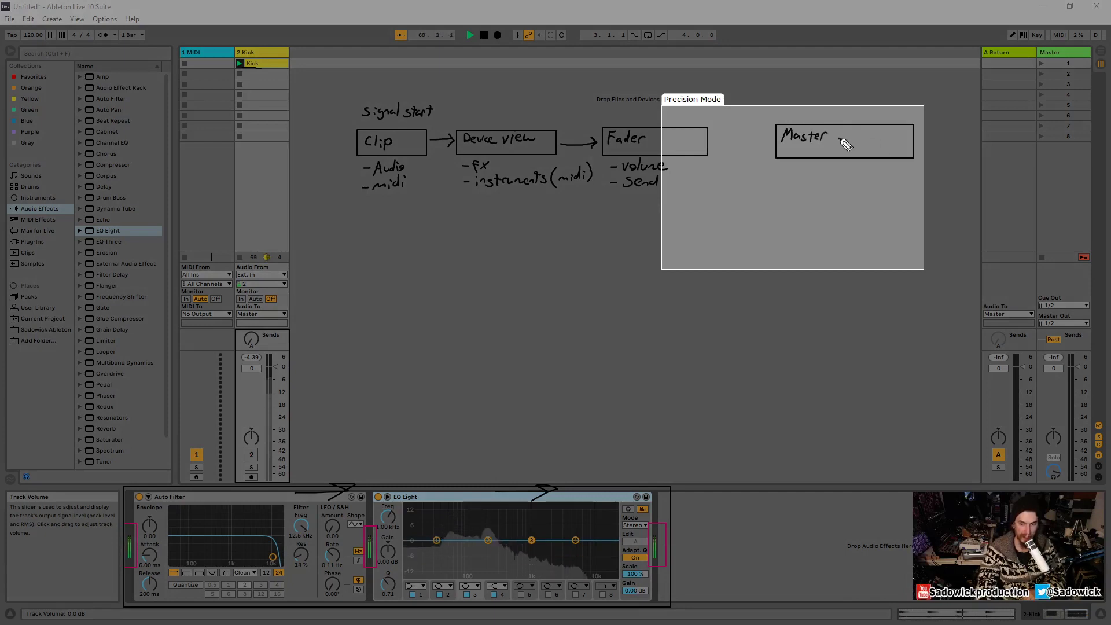
drag(844, 141, 864, 134)
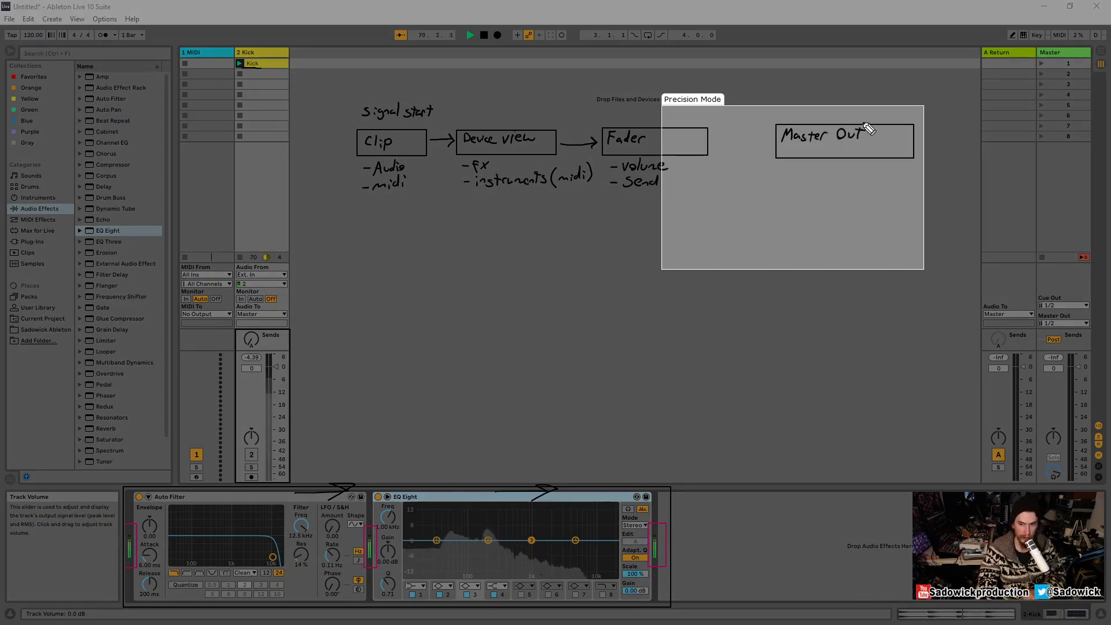
drag(714, 141, 761, 144)
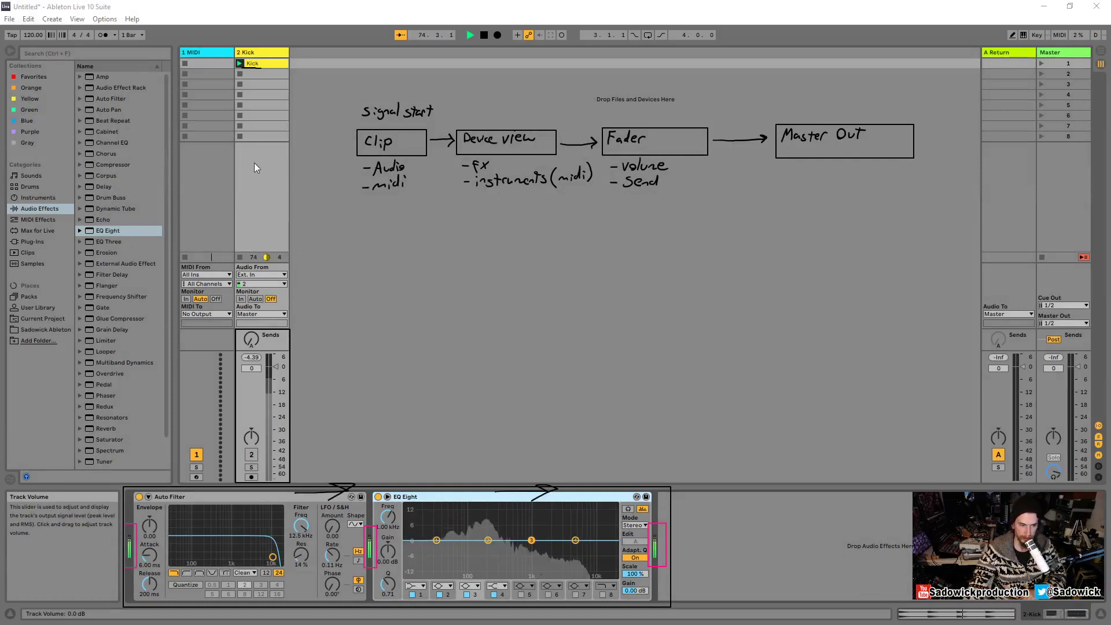
Title the diagram 'Track' and draw an empty box below Master Out.
mouse_move(338, 79)
mouse_down()
mouse_move(374, 103)
mouse_move(717, 195)
mouse_move(715, 203)
mouse_up()
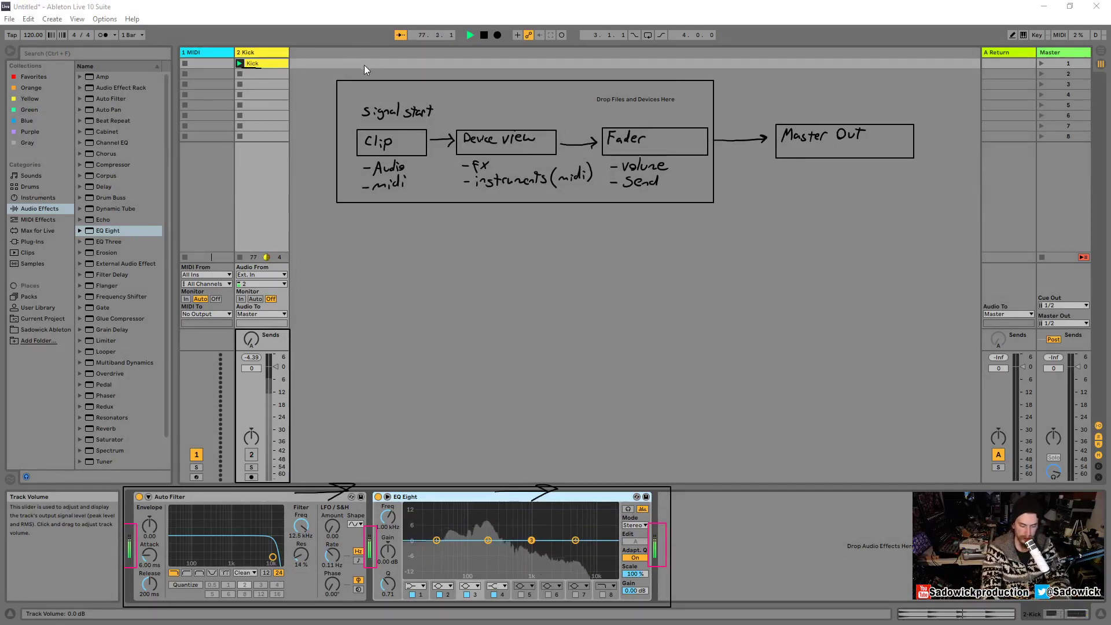
key(ctrl)
drag(342, 69, 386, 76)
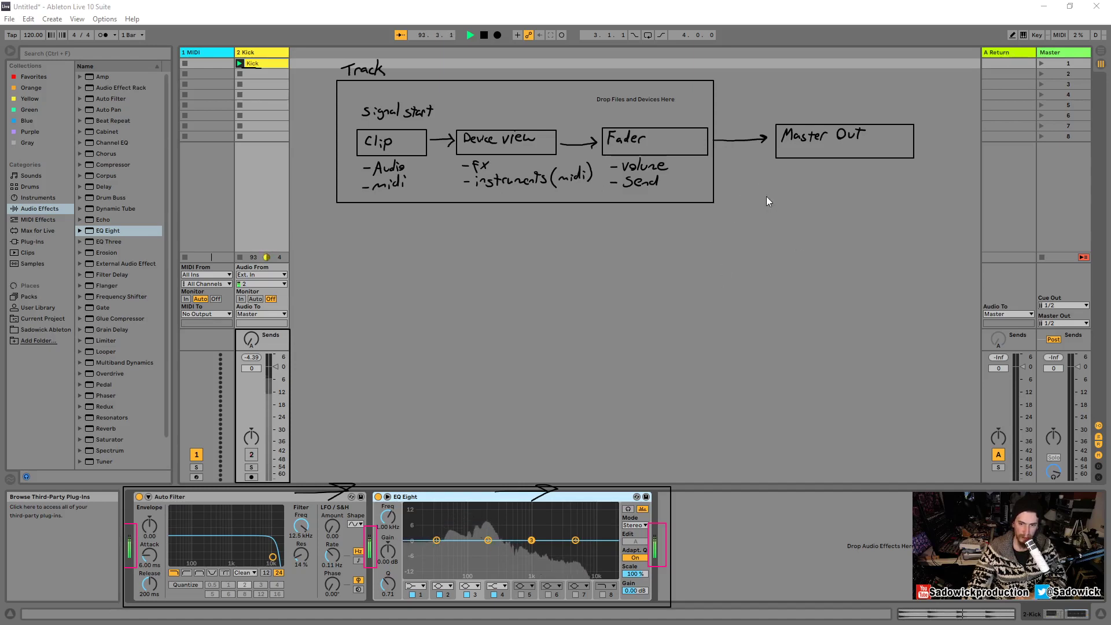
drag(777, 180, 914, 217)
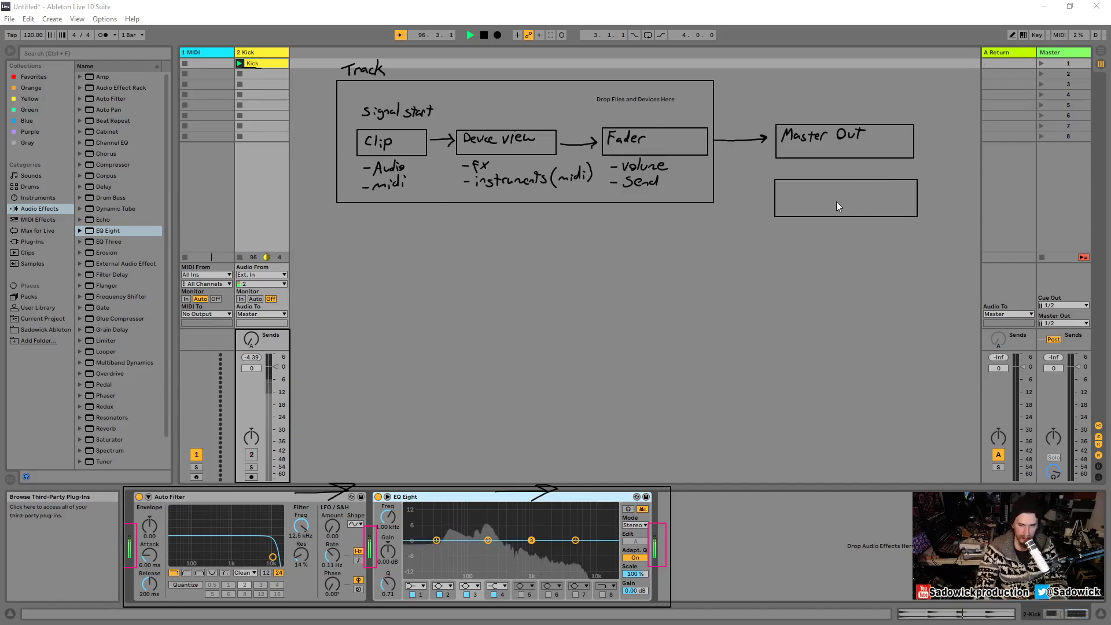
Write 'Return Reverb' in the box, with arrows from Fader into it and up to Master Out.
key(ctrl+shift+p)
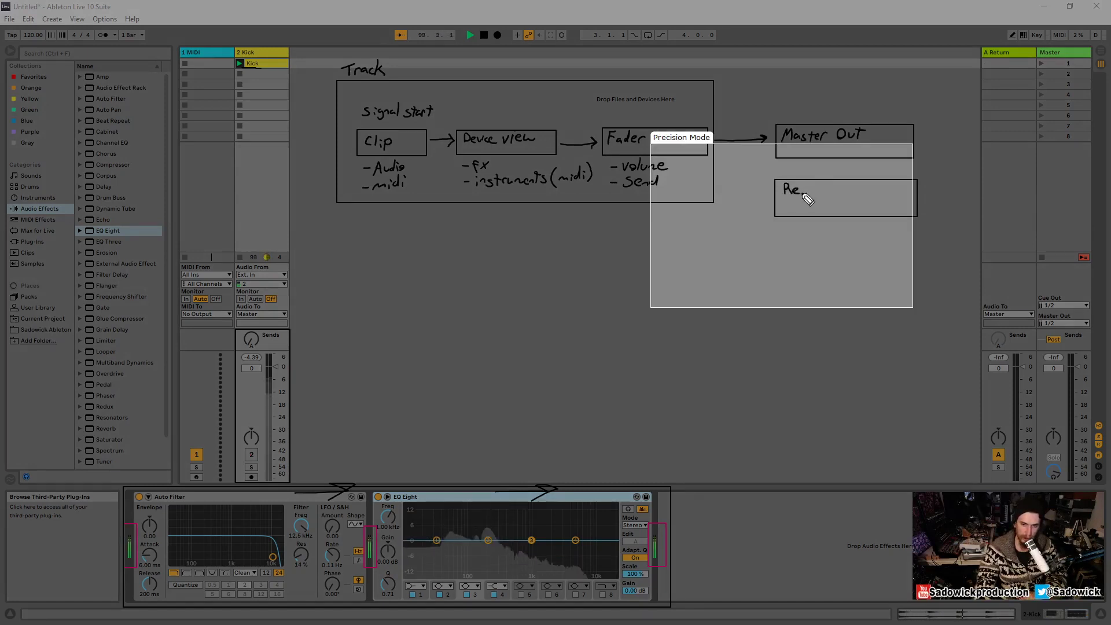
mouse_move(806, 184)
mouse_down()
mouse_move(815, 207)
mouse_move(816, 197)
mouse_move(861, 199)
mouse_up()
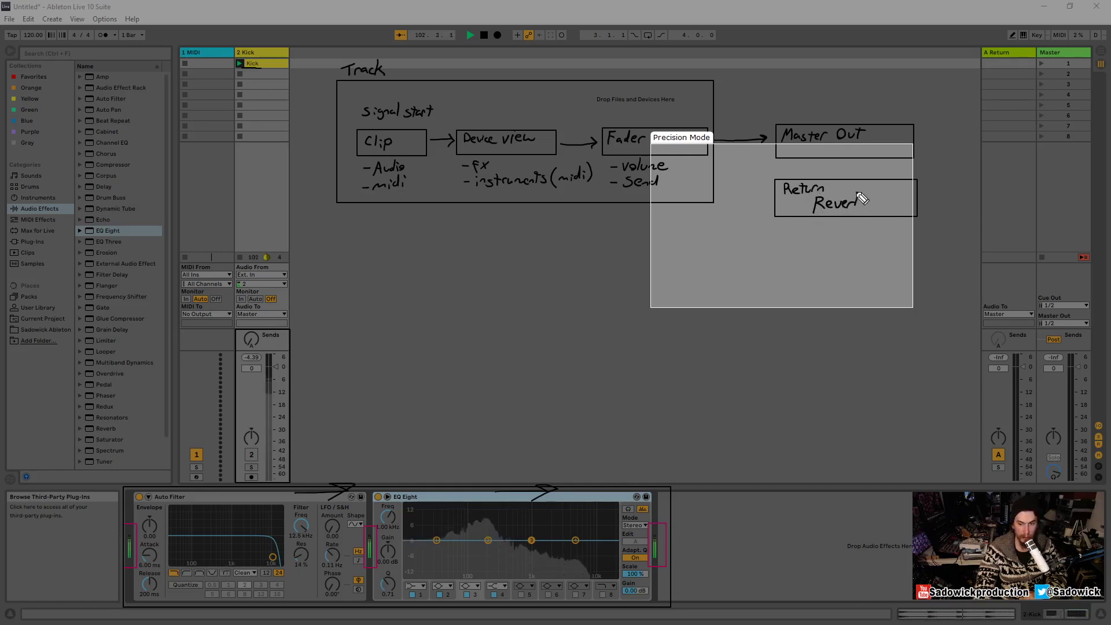
key(Escape)
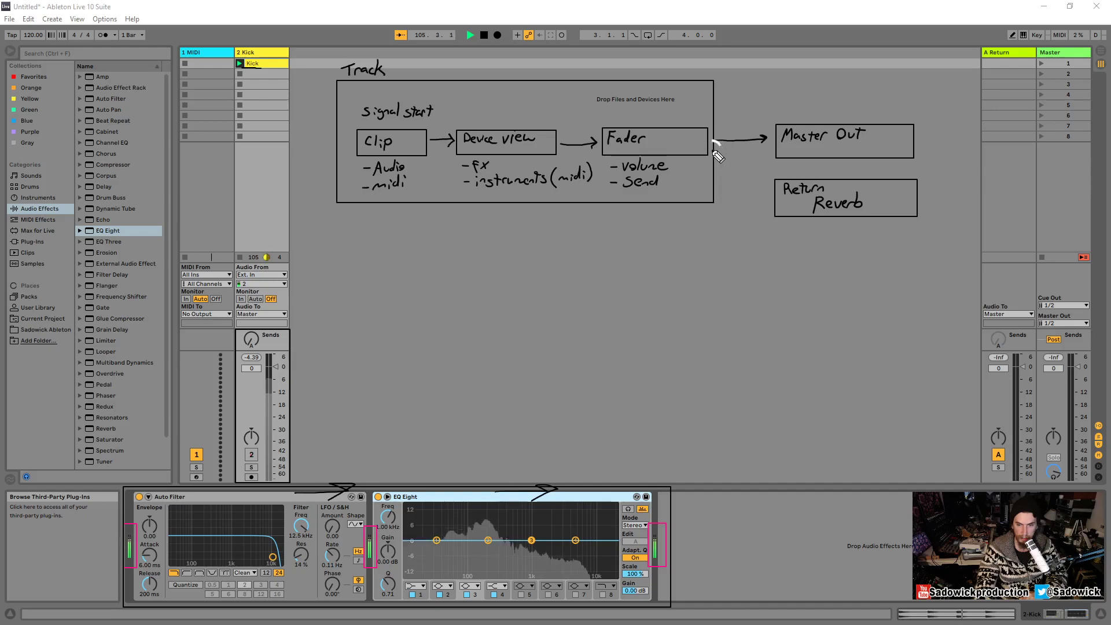
mouse_move(715, 152)
mouse_down()
mouse_move(731, 158)
mouse_move(747, 194)
mouse_move(765, 197)
mouse_move(756, 208)
mouse_up()
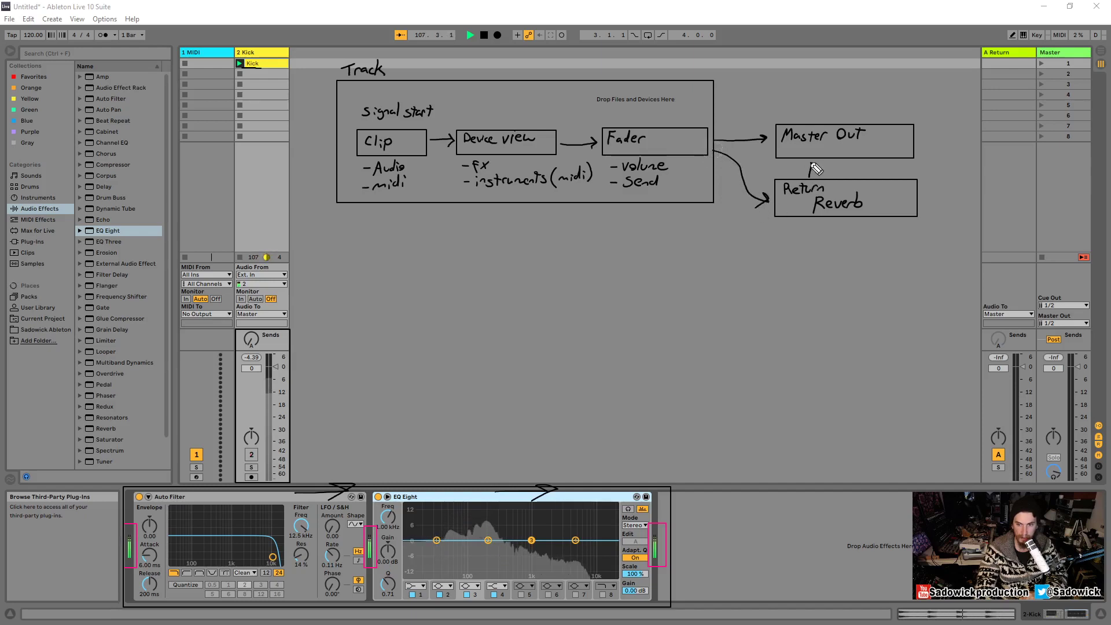
mouse_move(816, 169)
mouse_down()
mouse_move(805, 167)
mouse_move(817, 169)
mouse_up()
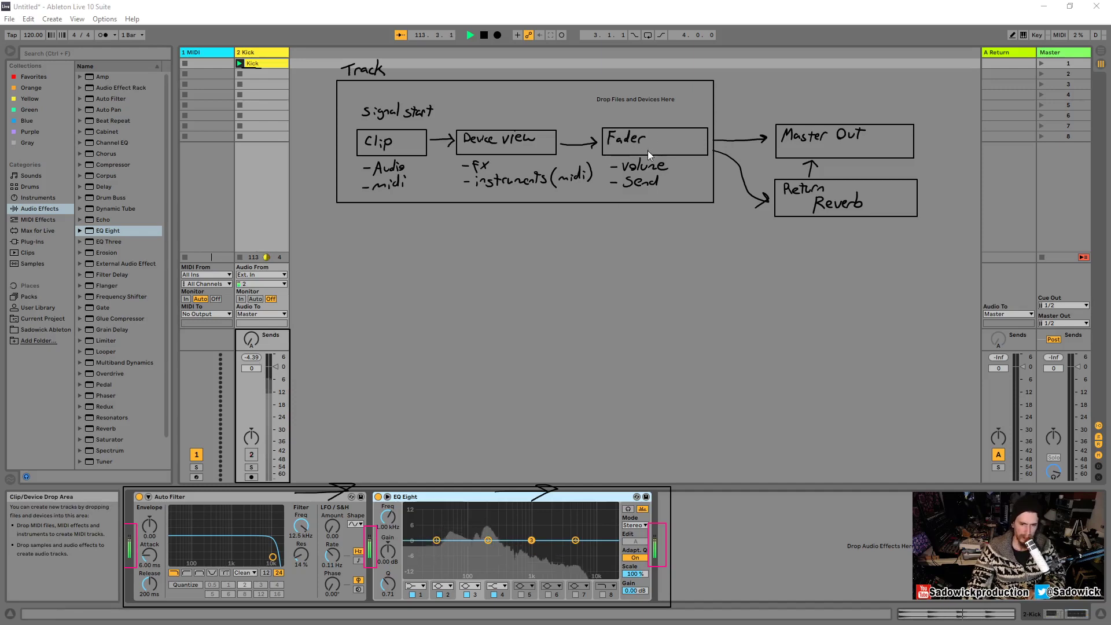
Reactivate the Kick track and lower the Master volume to -20.3 dB.
mouse_move(275, 372)
mouse_down()
mouse_move(276, 418)
mouse_move(275, 369)
mouse_up()
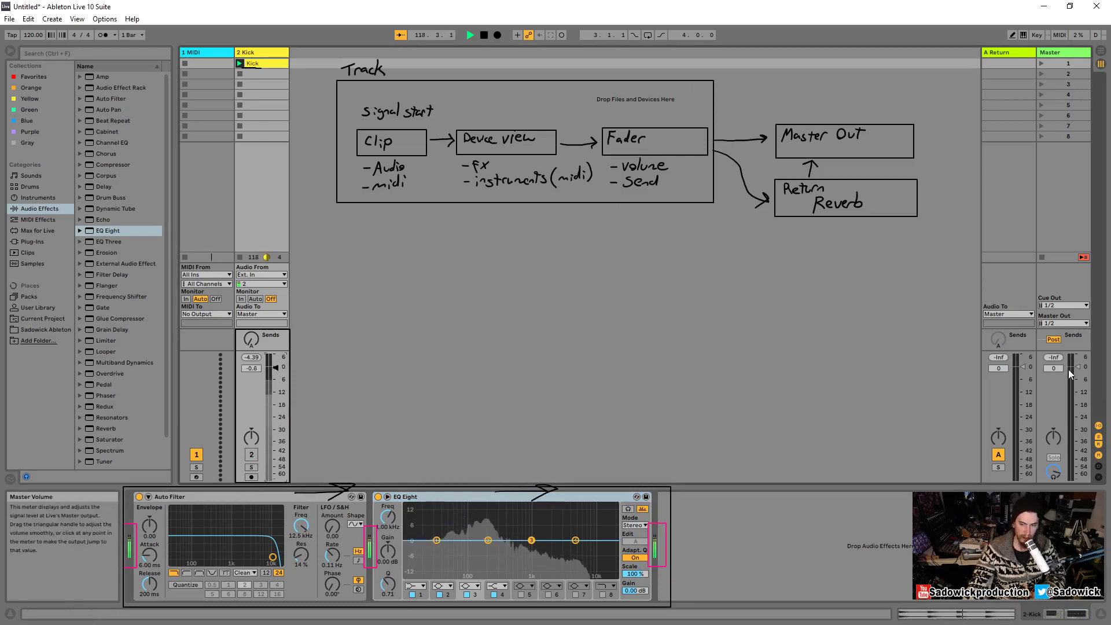
click(255, 451)
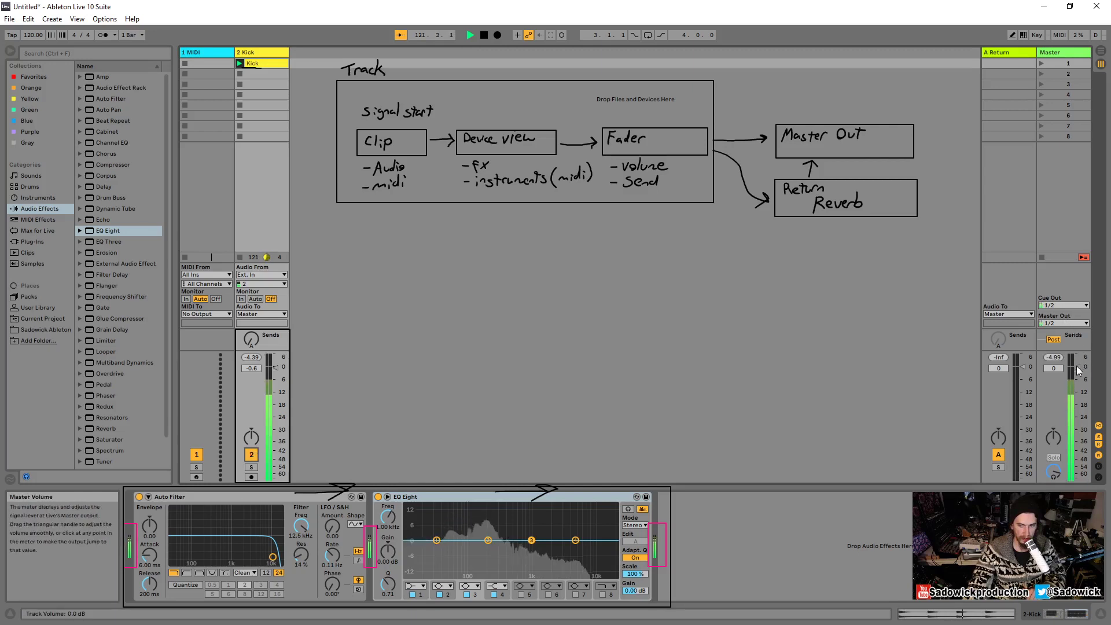
drag(1077, 366, 1078, 412)
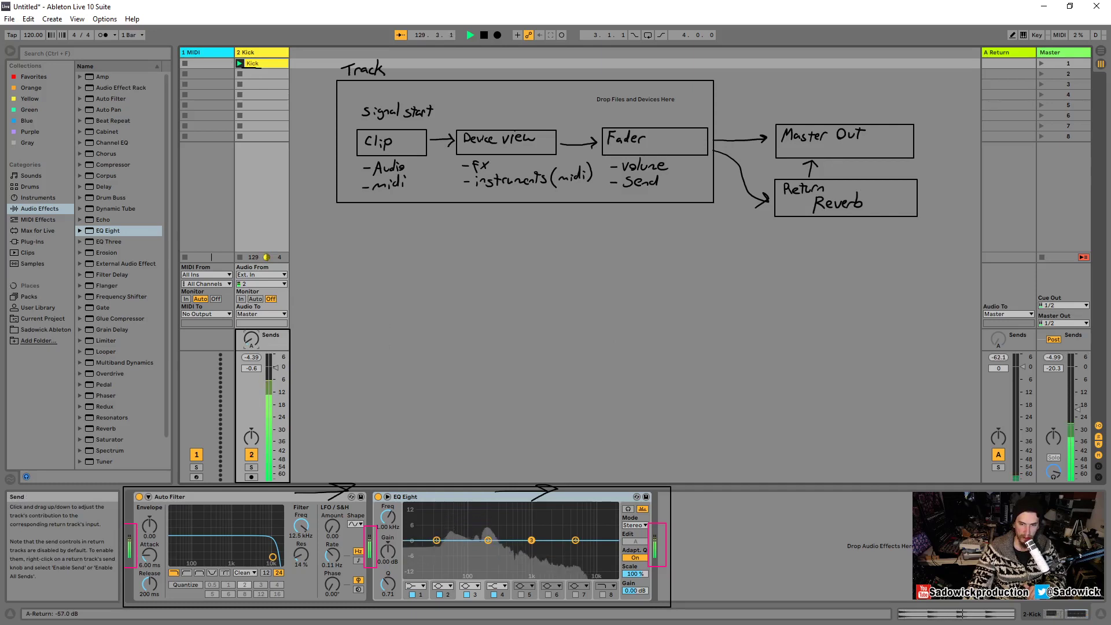
Raise Kick's Send A into the reverb return and play back to hear it.
drag(251, 340, 253, 340)
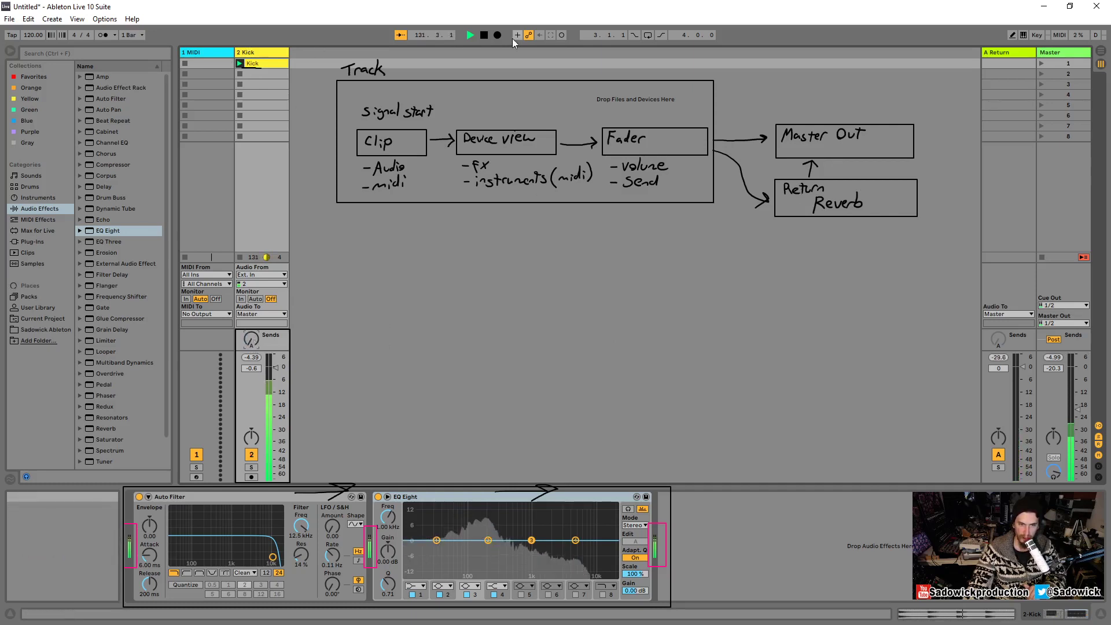
click(485, 36)
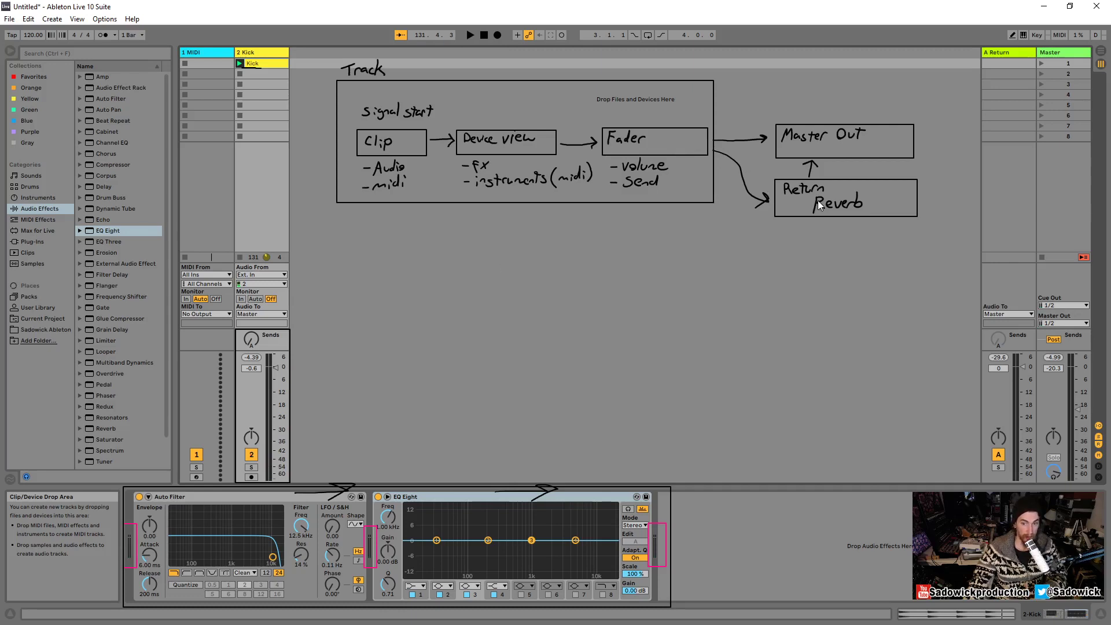
click(469, 35)
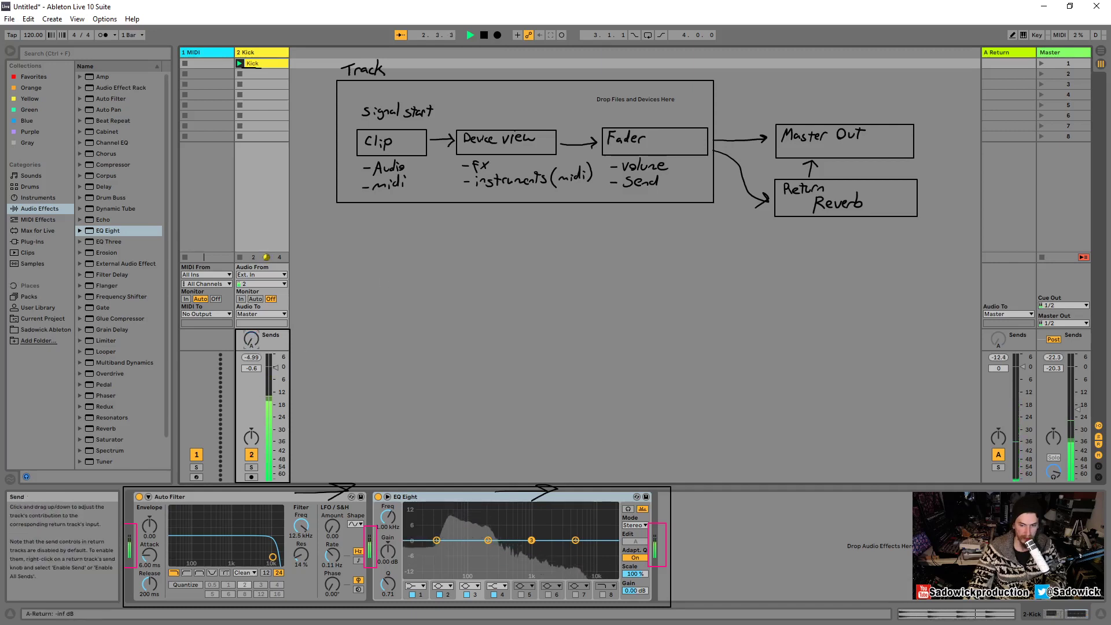
drag(251, 340, 251, 327)
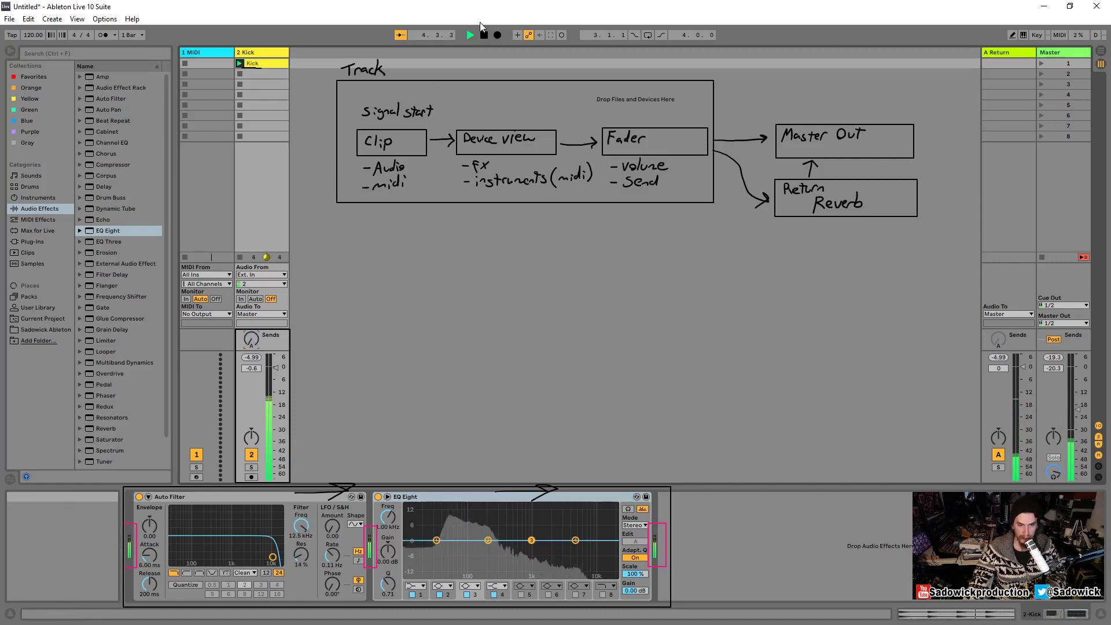
key(space)
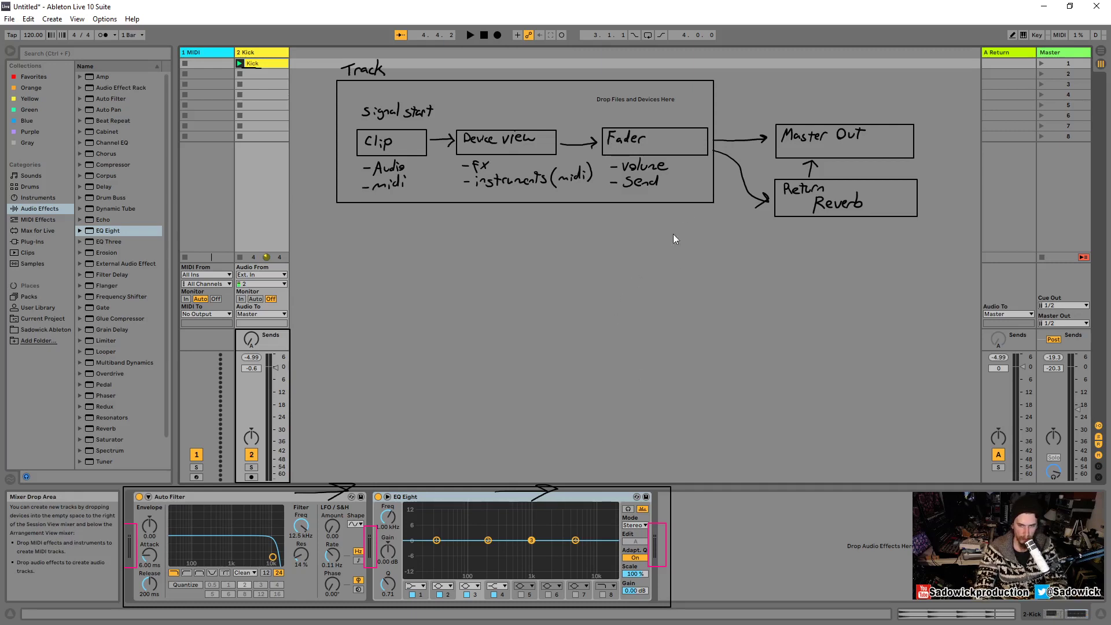
Sketch a curved arrow from Fader to Return Reverb and pull the Kick fader down to -inf dB.
mouse_move(576, 149)
mouse_down()
mouse_move(608, 190)
mouse_move(687, 211)
mouse_move(762, 199)
mouse_move(738, 211)
mouse_up()
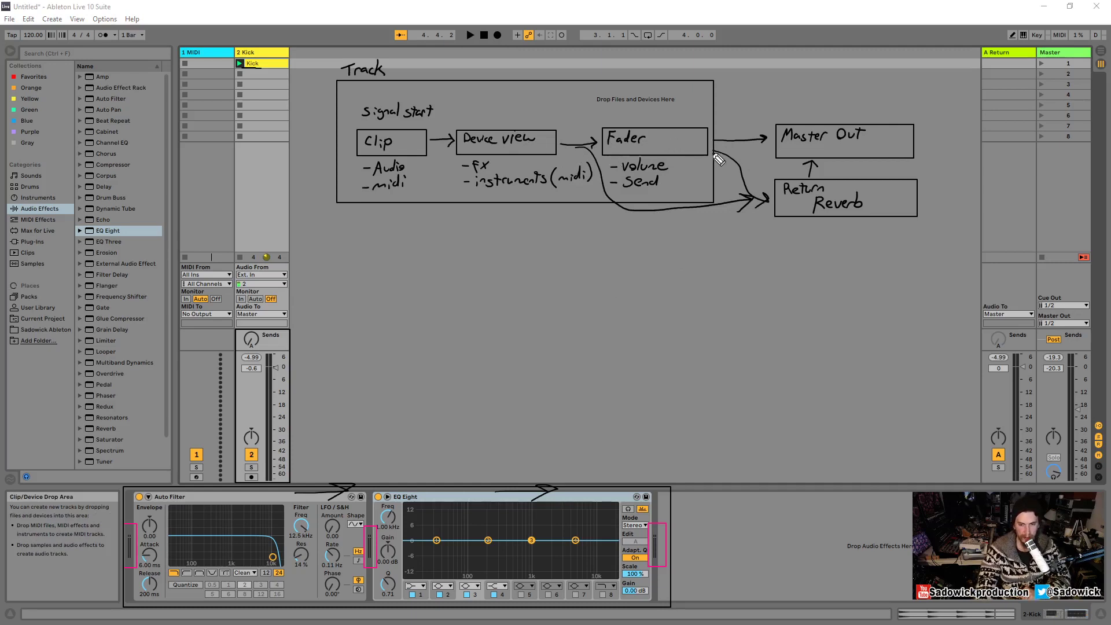
drag(718, 152, 770, 206)
click(734, 173)
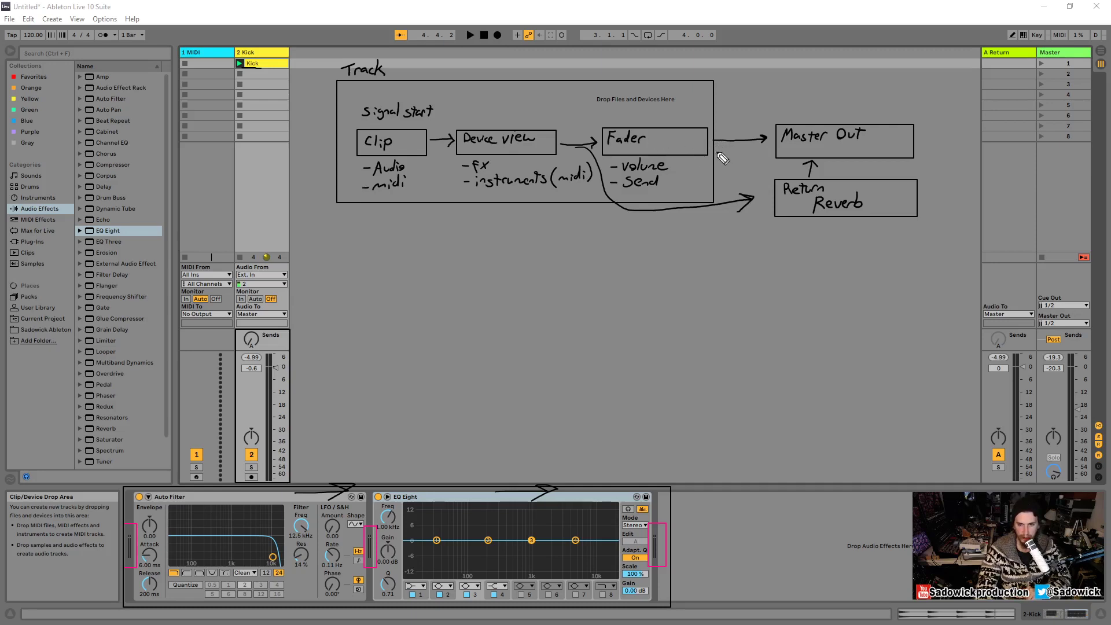
mouse_move(717, 151)
mouse_down()
mouse_move(769, 197)
mouse_move(757, 191)
mouse_up()
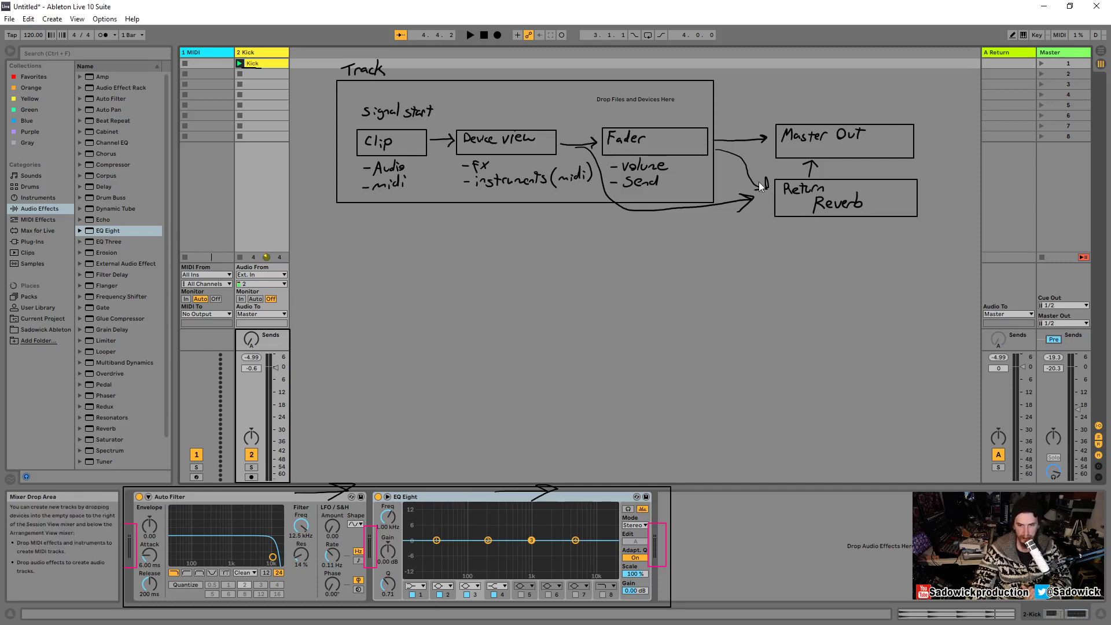
drag(266, 379, 266, 480)
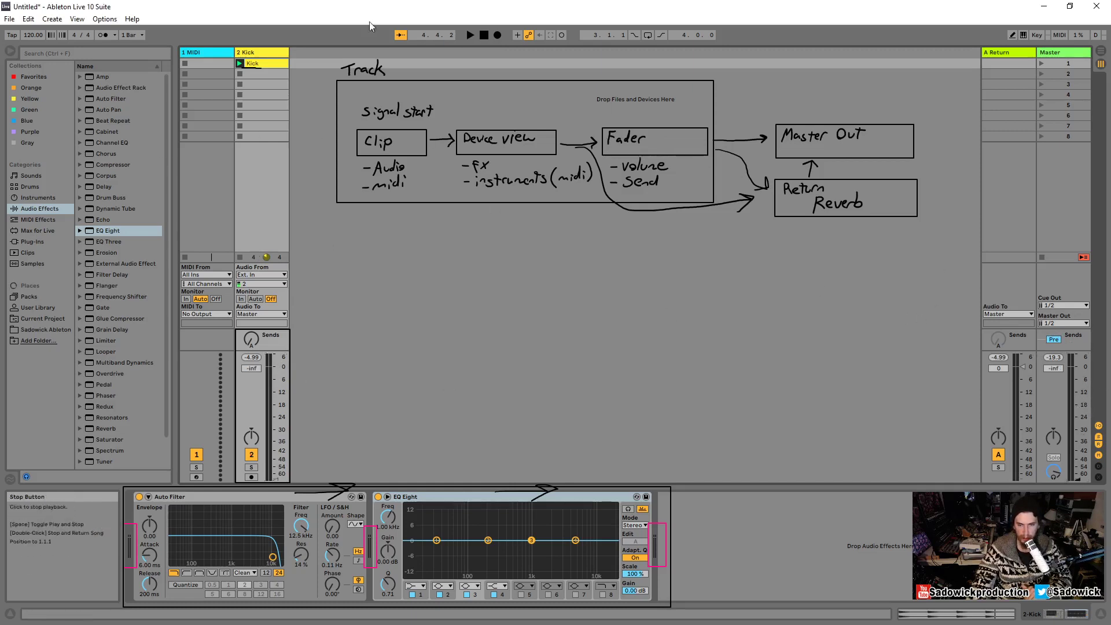
Play with Kick's Send A raised, toggling the reverb return from Post back to Pre.
click(470, 35)
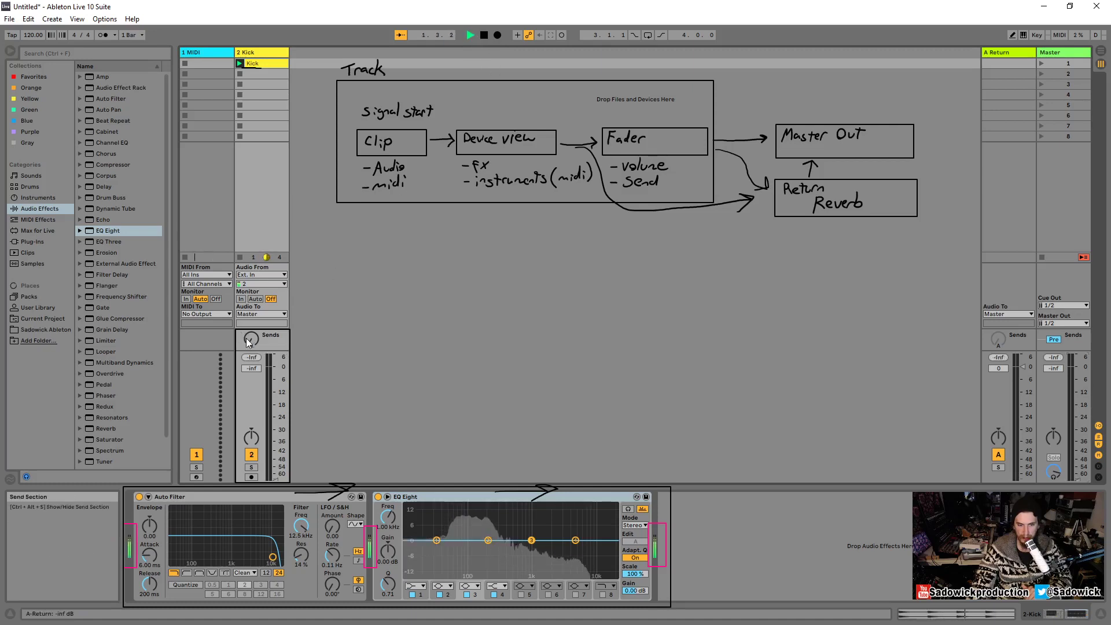
drag(250, 340, 250, 316)
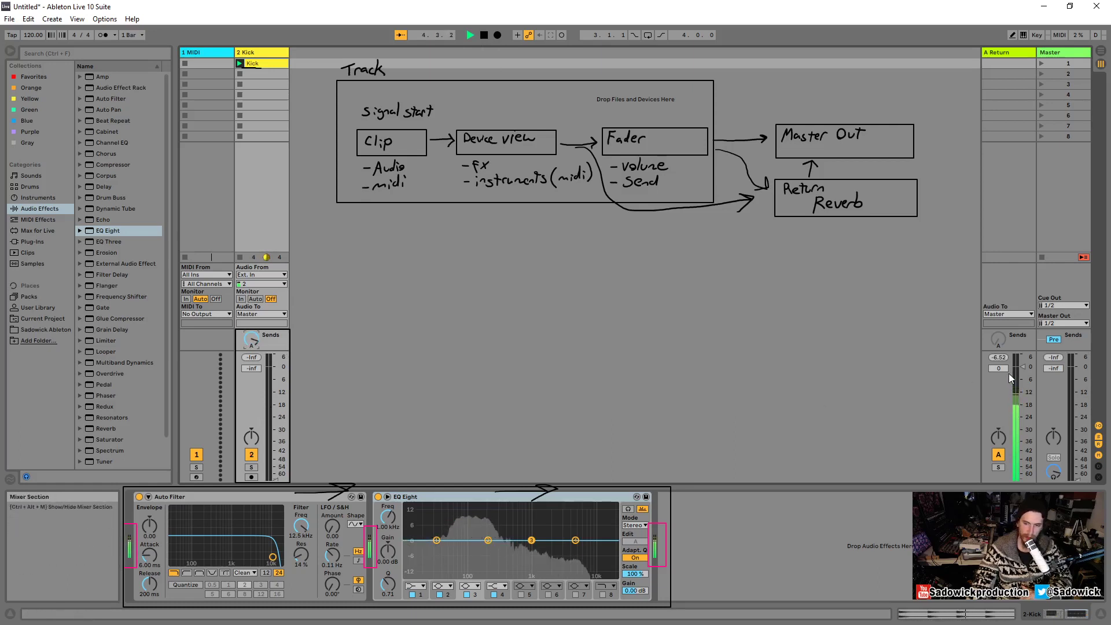
click(1053, 340)
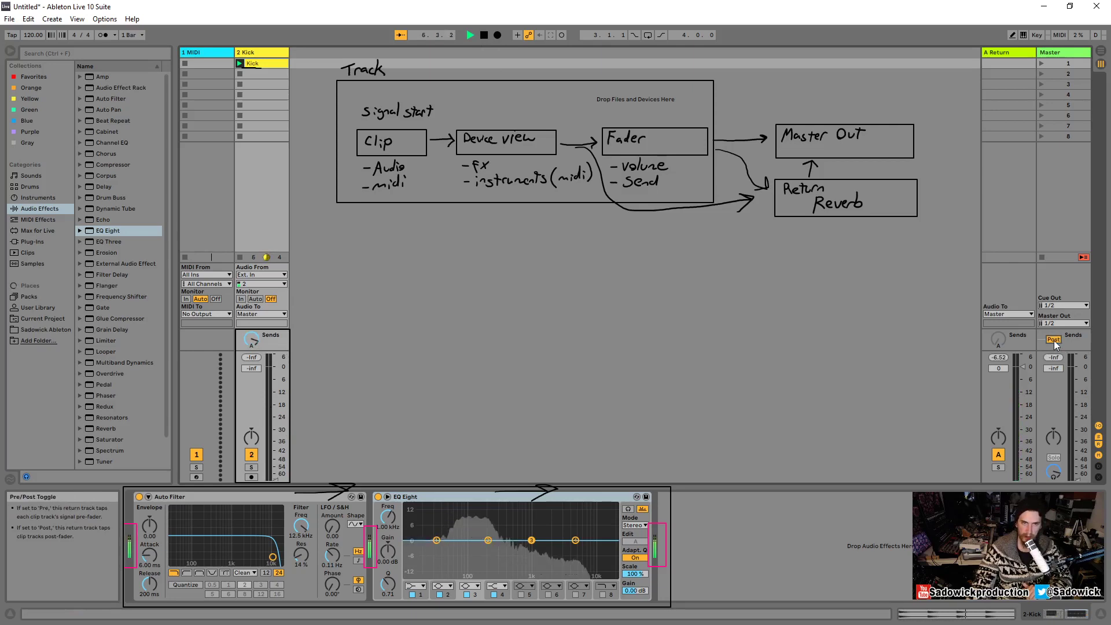
click(1054, 340)
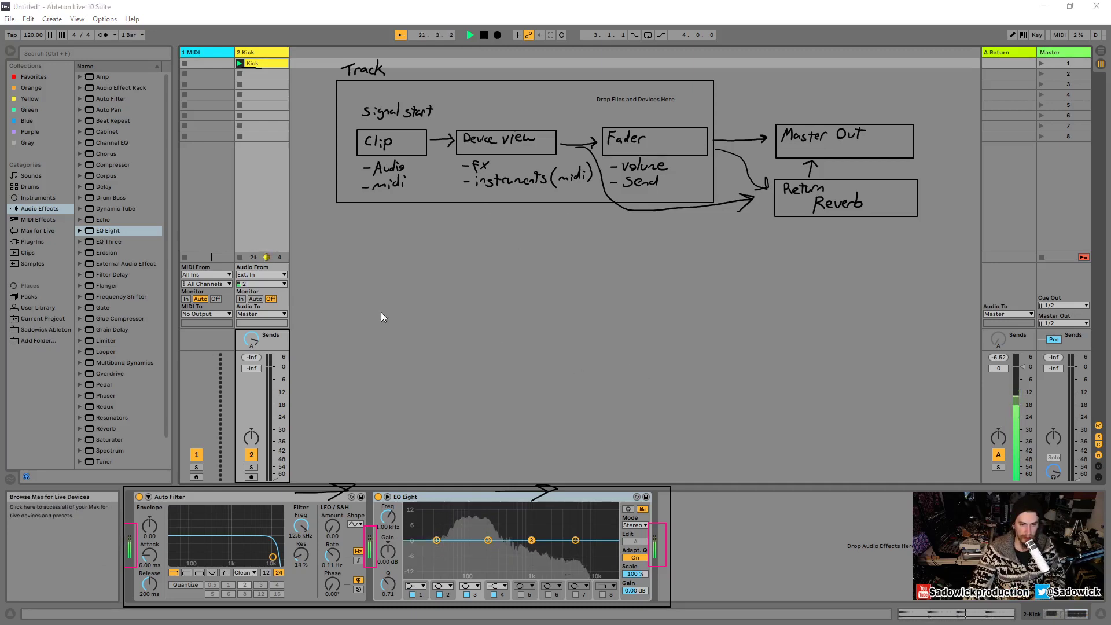
Sketch a box below the diagram and write 'Track' inside it.
drag(382, 309, 549, 353)
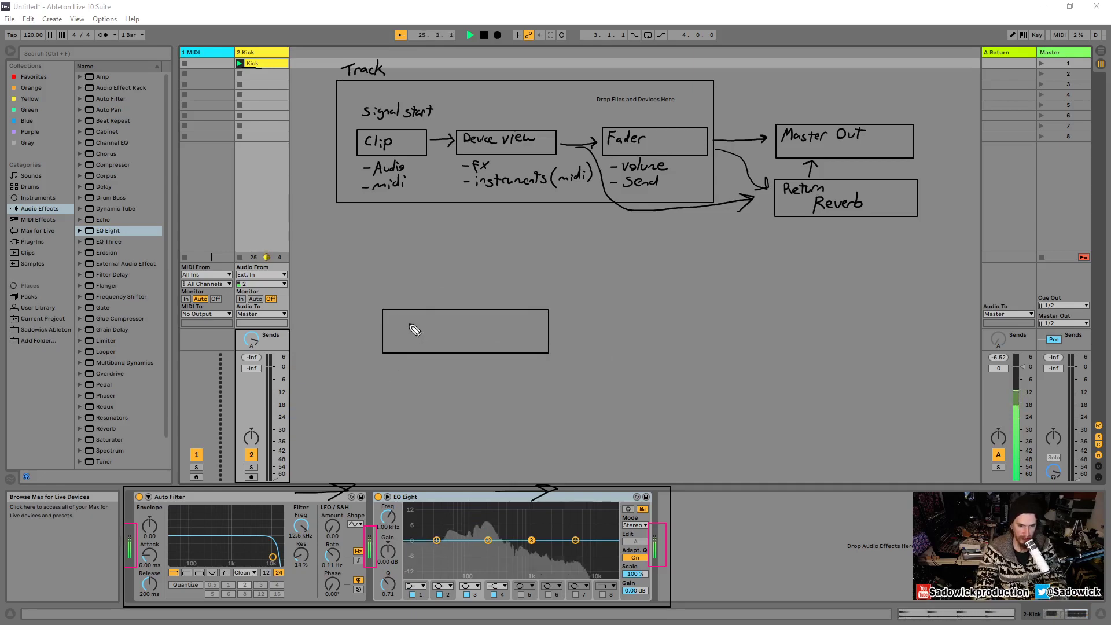
key(ctrl)
drag(395, 322, 453, 332)
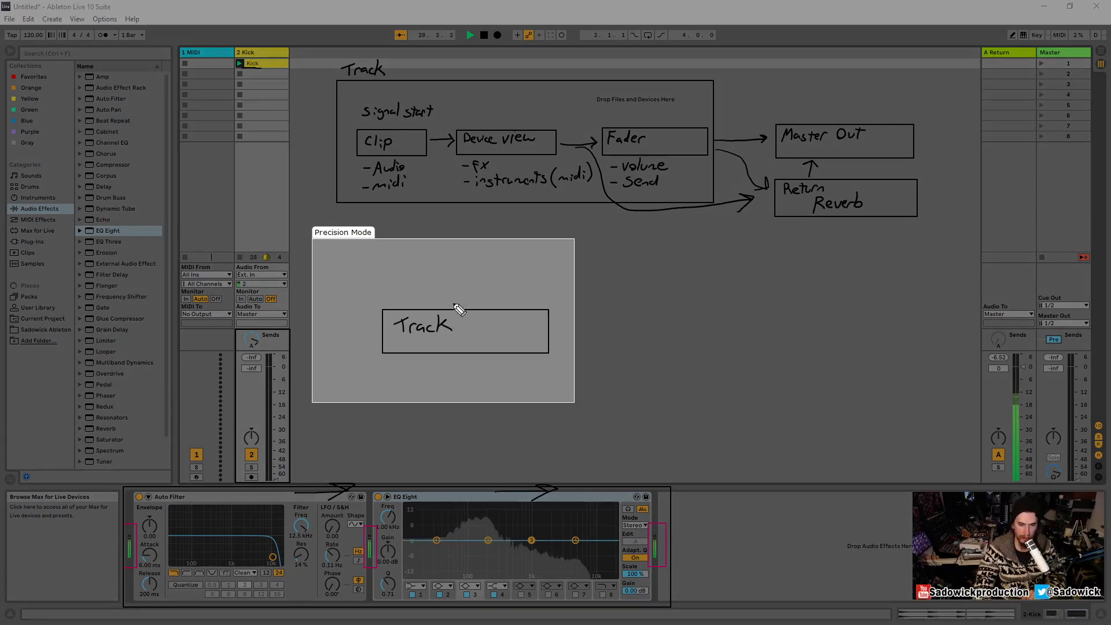
key(ctrl)
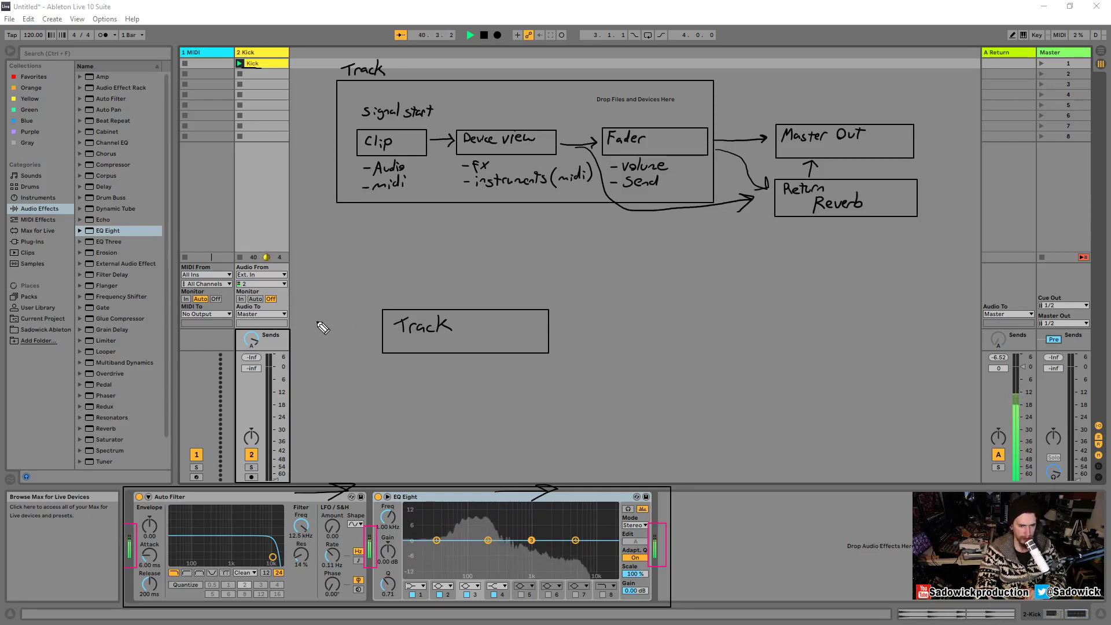
Sketch a small 'In' box feeding Track, listing '-Audio' and '-midi' underneath.
key(shift)
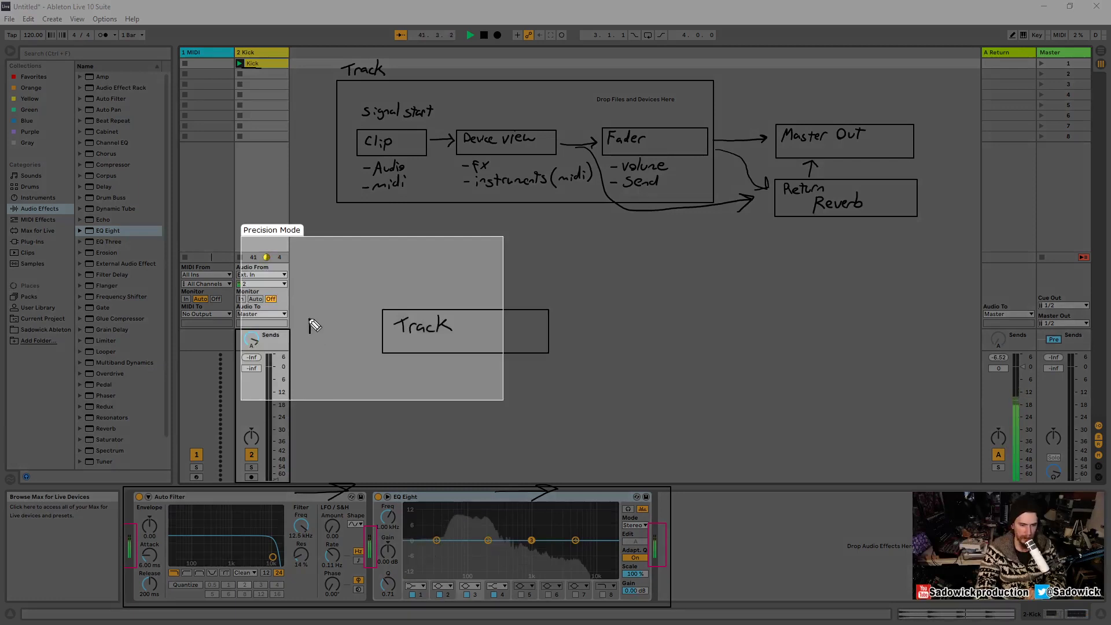
mouse_move(311, 317)
mouse_down()
mouse_move(310, 332)
mouse_move(317, 316)
mouse_up()
drag(306, 332, 318, 332)
key(Escape)
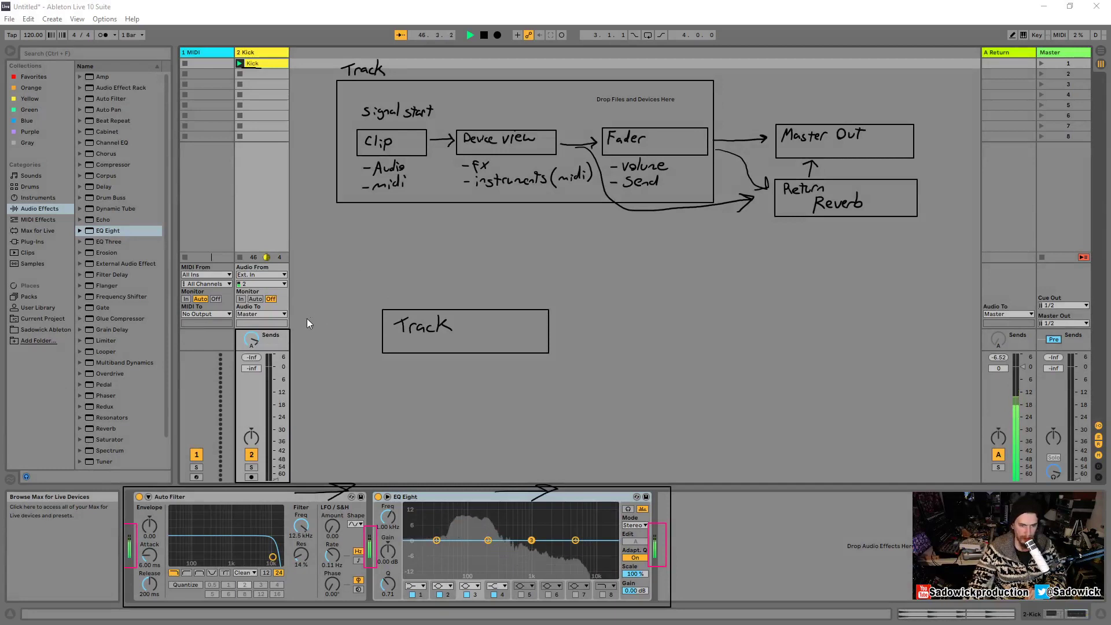
drag(307, 318, 347, 339)
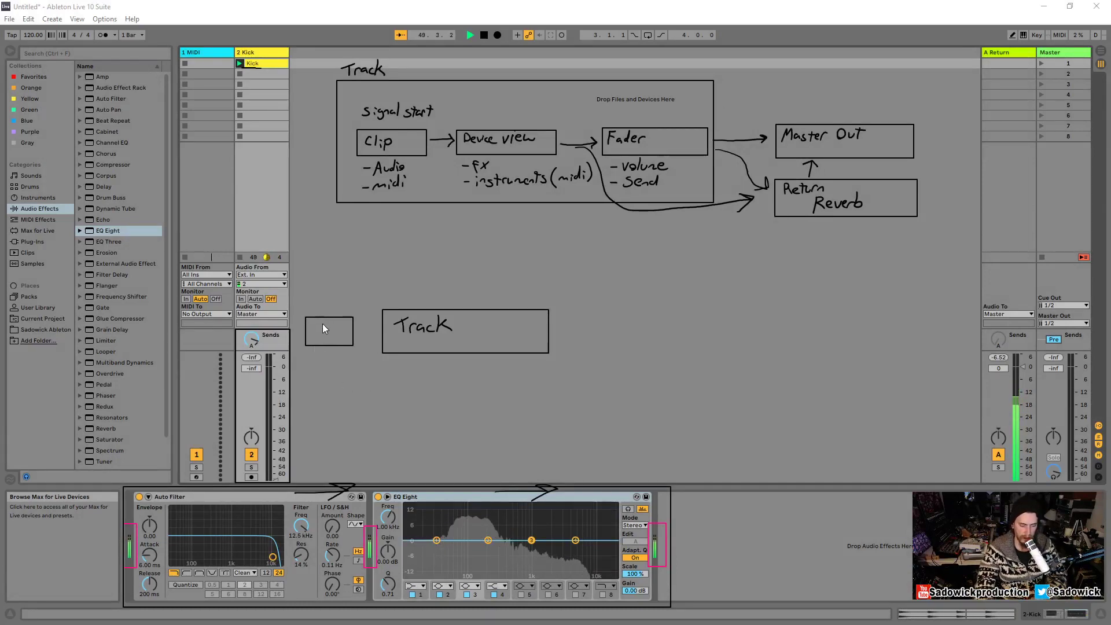
key(ctrl)
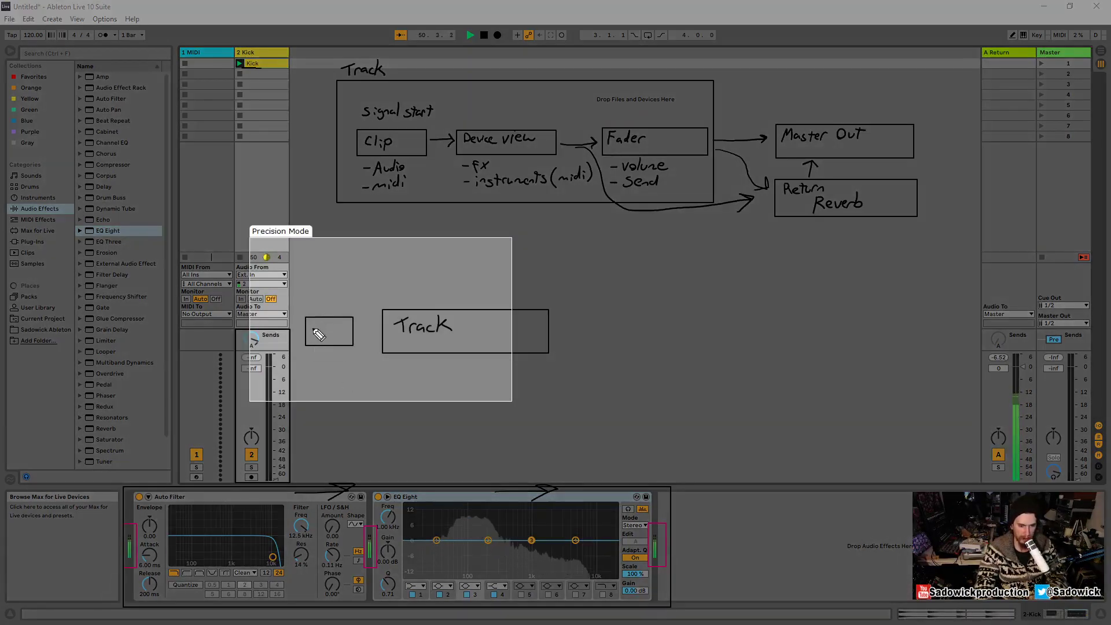
drag(313, 325, 326, 338)
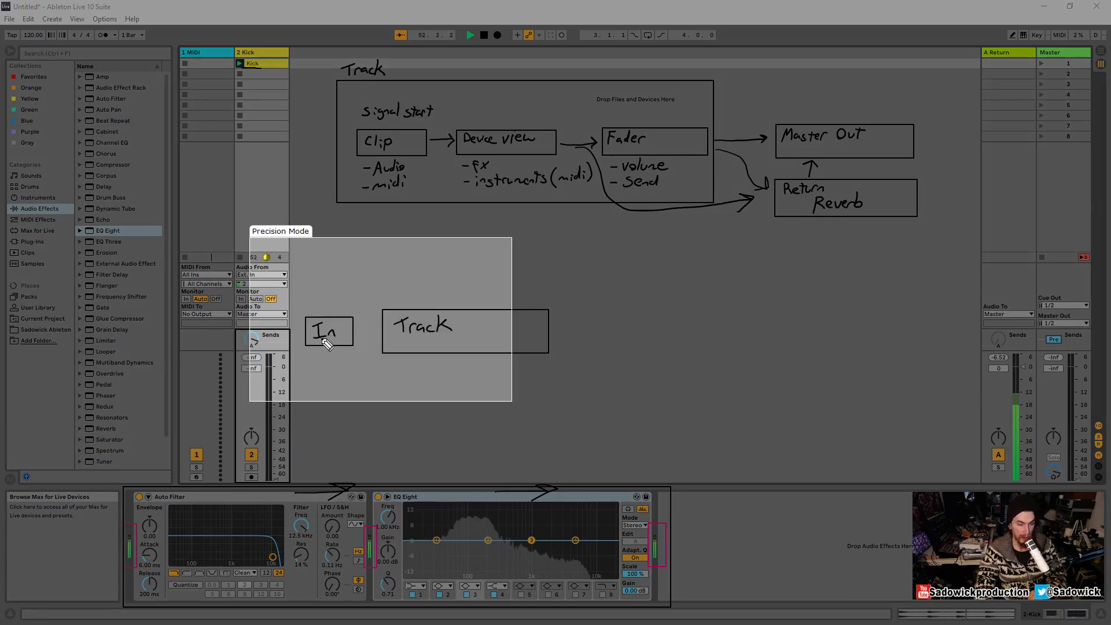
mouse_move(307, 356)
mouse_down()
mouse_move(343, 349)
mouse_move(318, 379)
mouse_move(351, 375)
mouse_move(373, 337)
mouse_up()
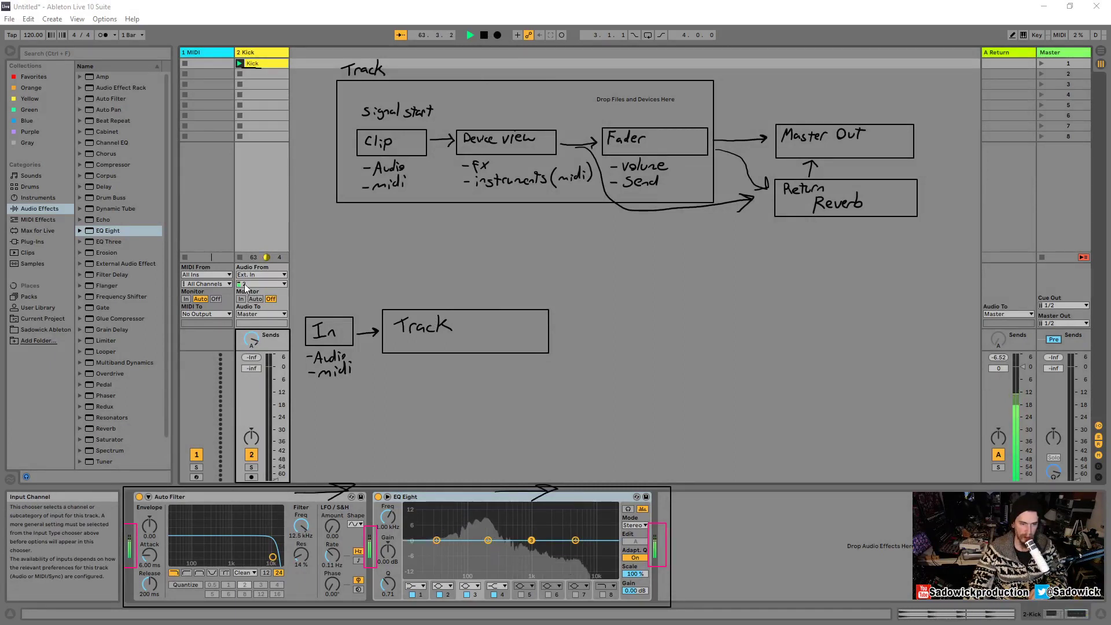
Stop playback and raise the Kick track's volume fader to 0 dB.
click(484, 34)
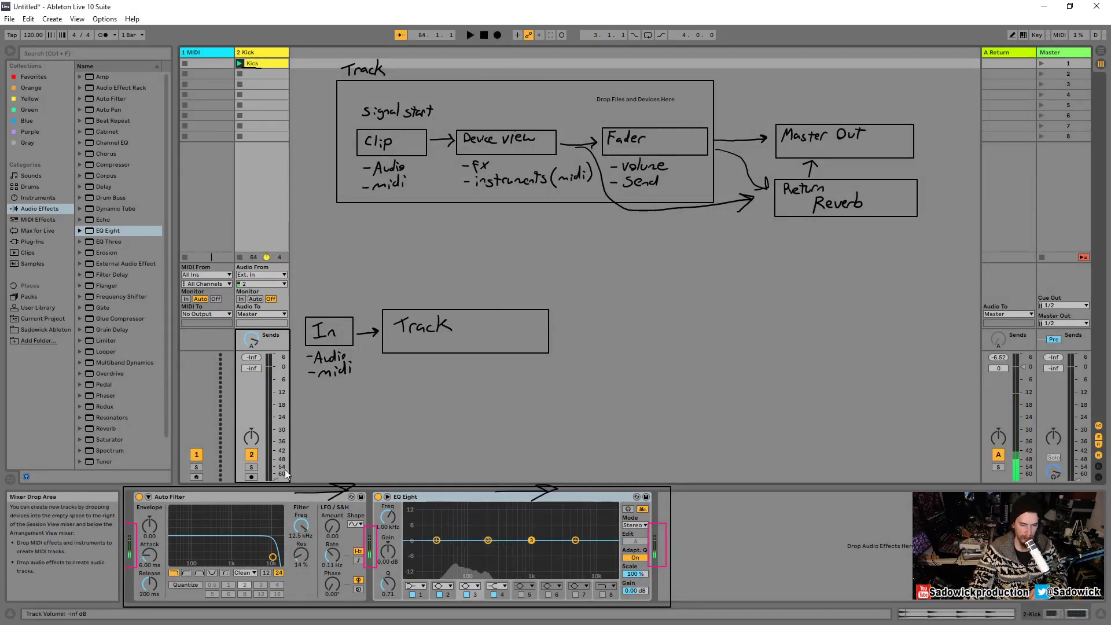
drag(276, 479, 276, 367)
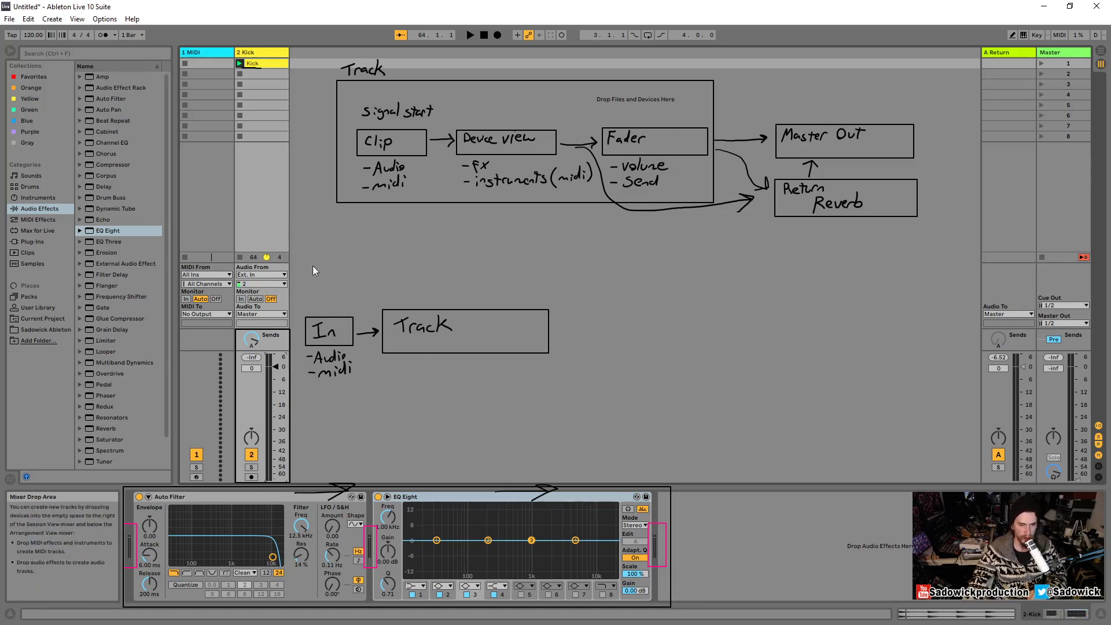
Stop the Kick clip and switch Kick monitoring from Auto to In.
click(241, 257)
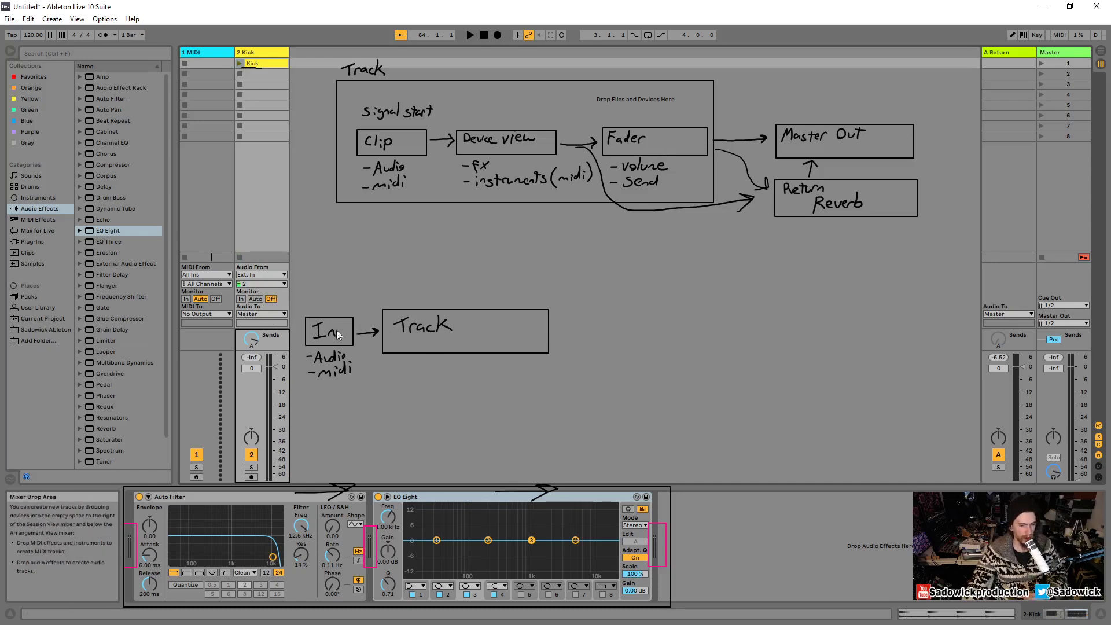
click(256, 299)
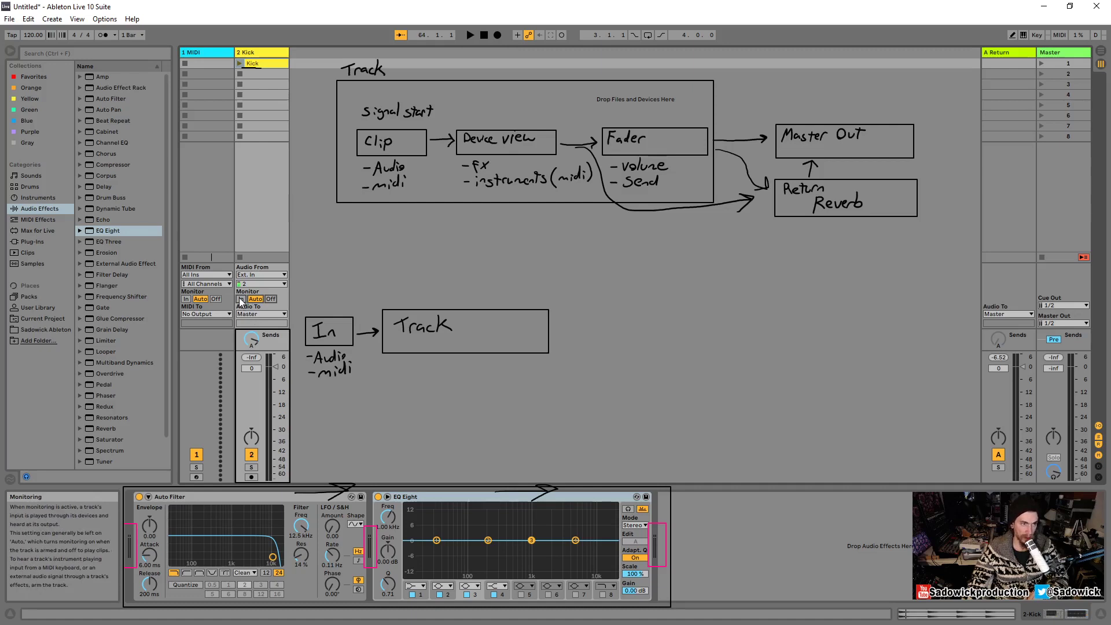
click(240, 300)
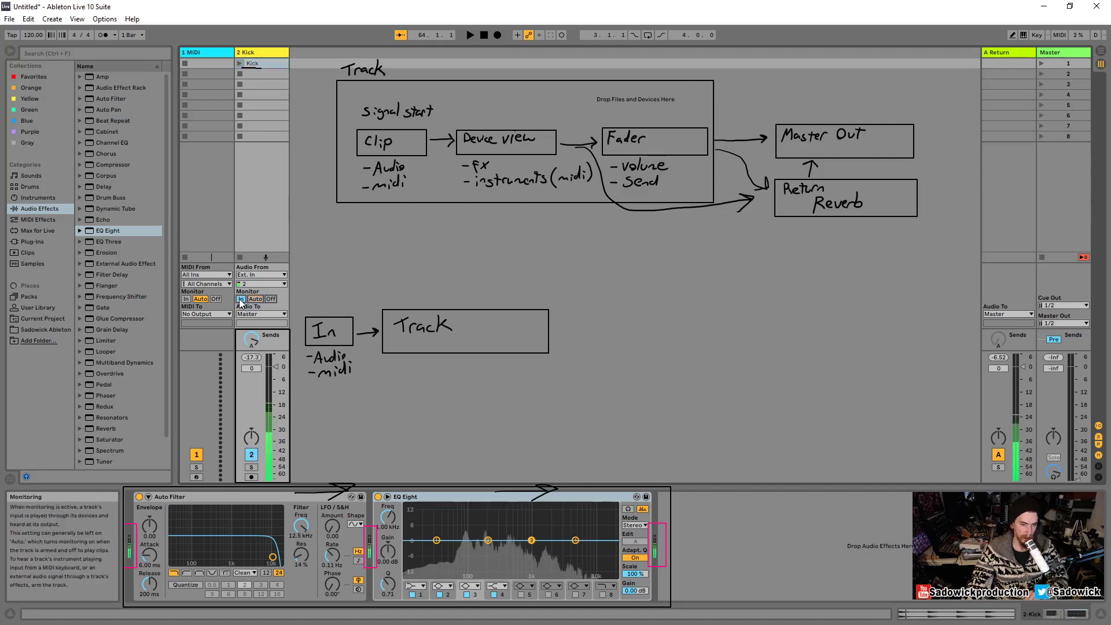
Bring master volume up to -8.0 dB and back down, then arm the Kick track.
click(1076, 402)
click(1078, 383)
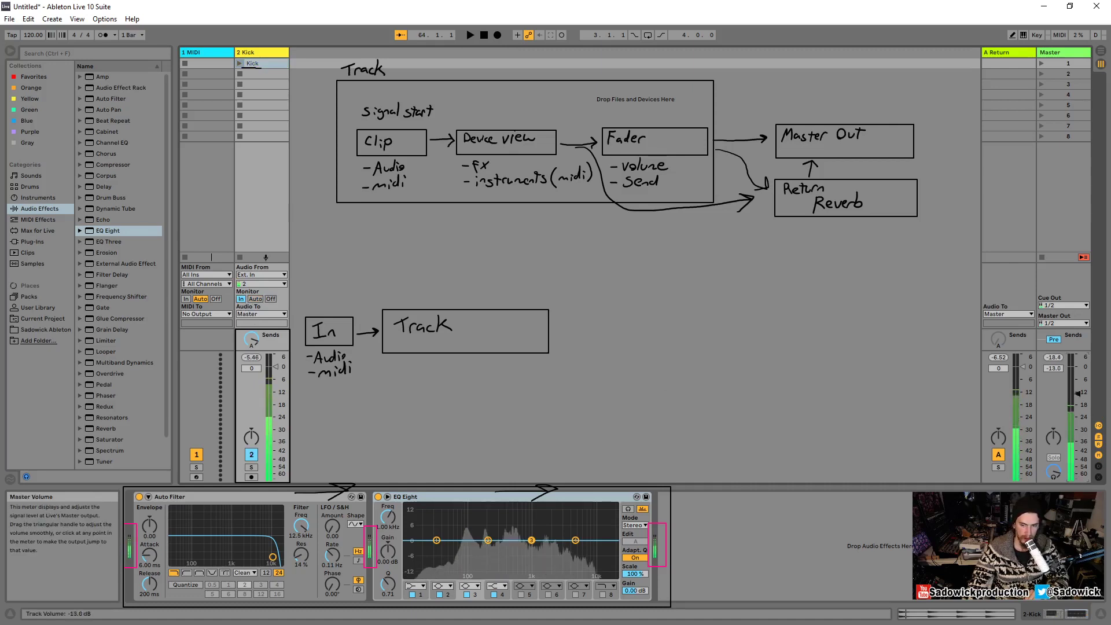
click(1078, 478)
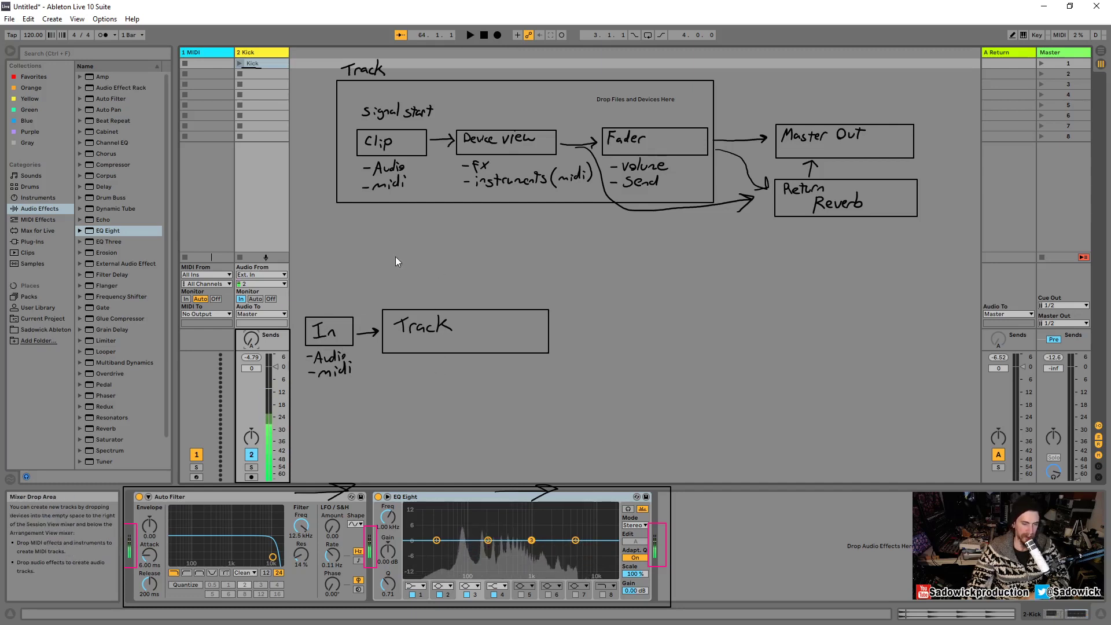
click(251, 477)
Re-arm Kick and record '2-Kick 1' into its second slot, viewing its waveform.
click(252, 477)
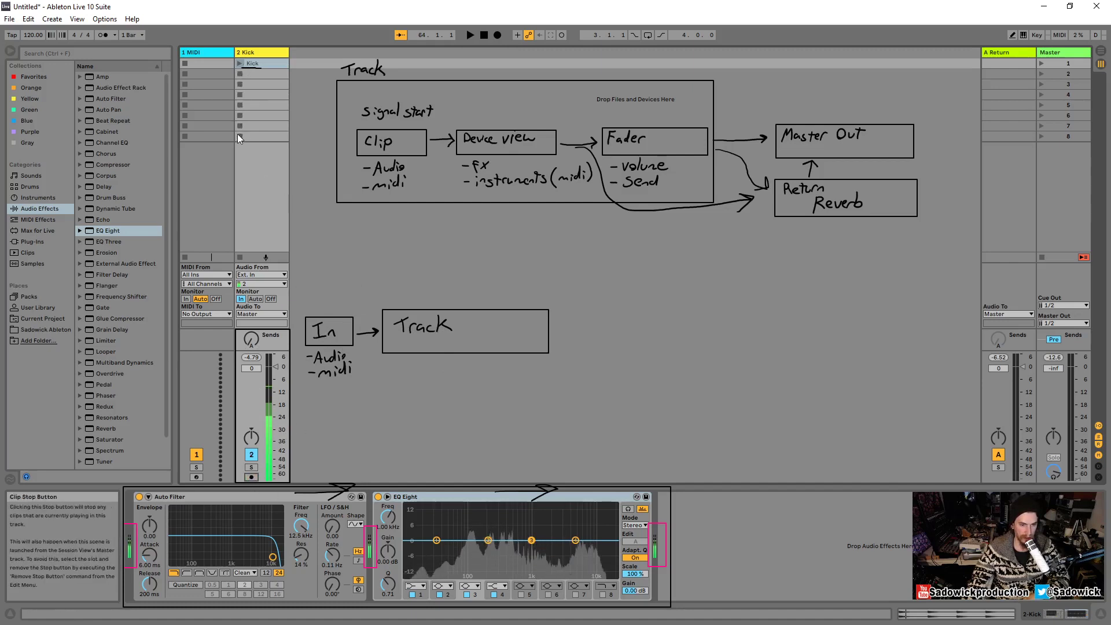
click(249, 477)
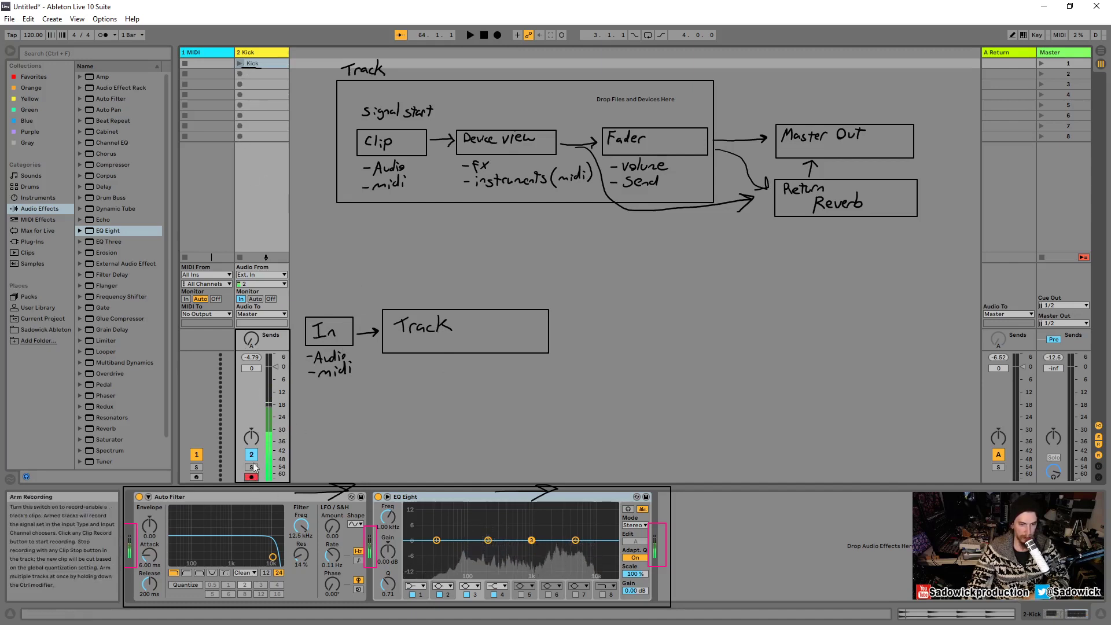
click(240, 74)
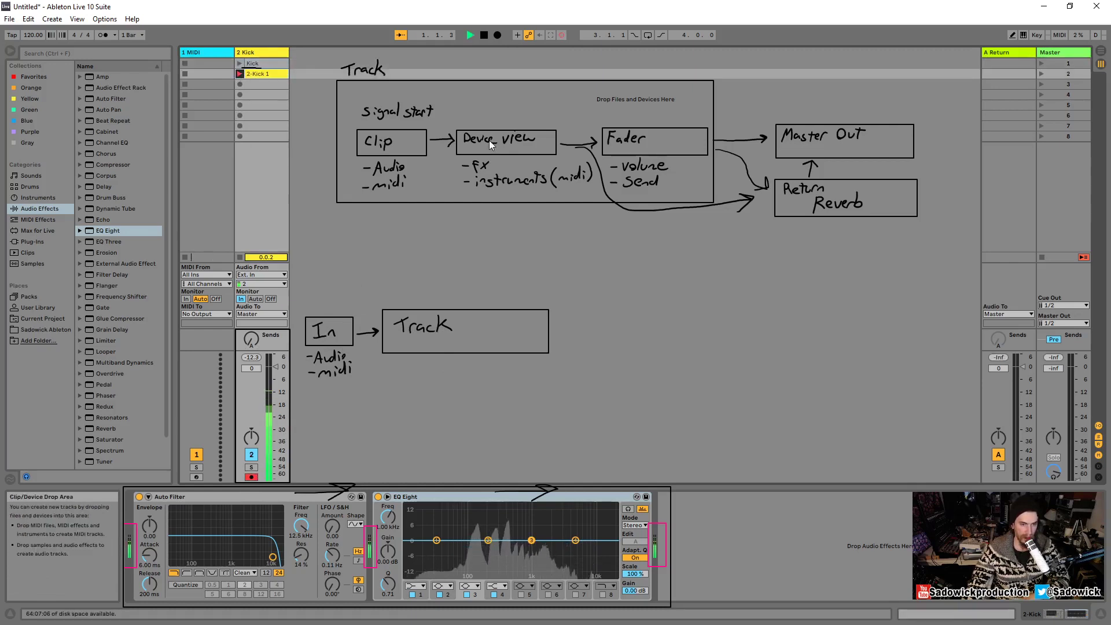
click(257, 74)
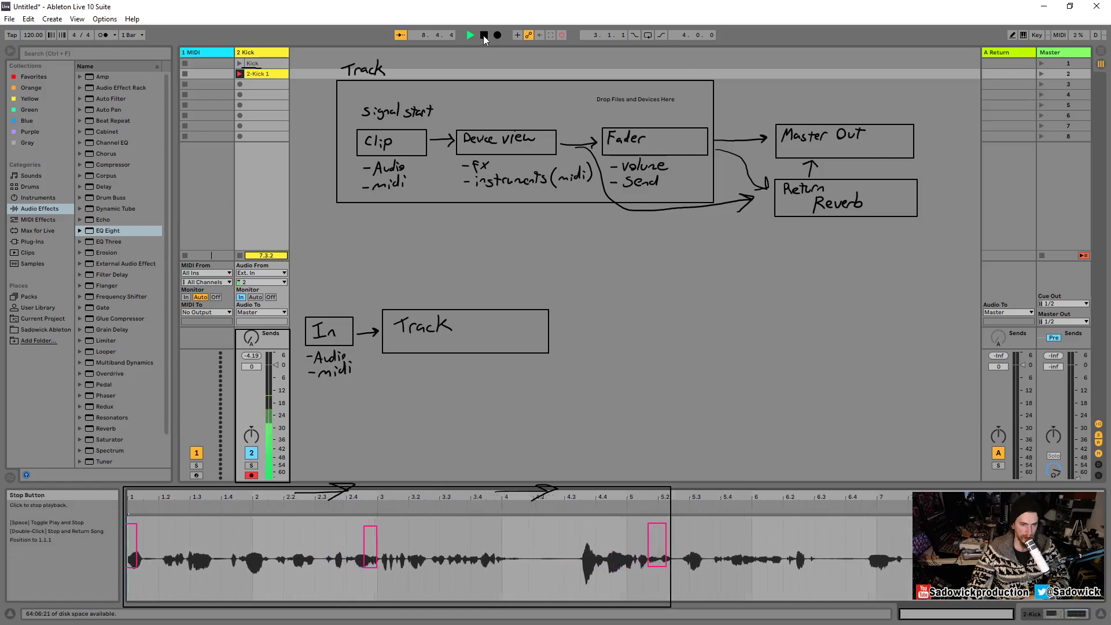
Stop recording, clear the hand-drawn annotations, and set Kick monitoring to Off.
key(space)
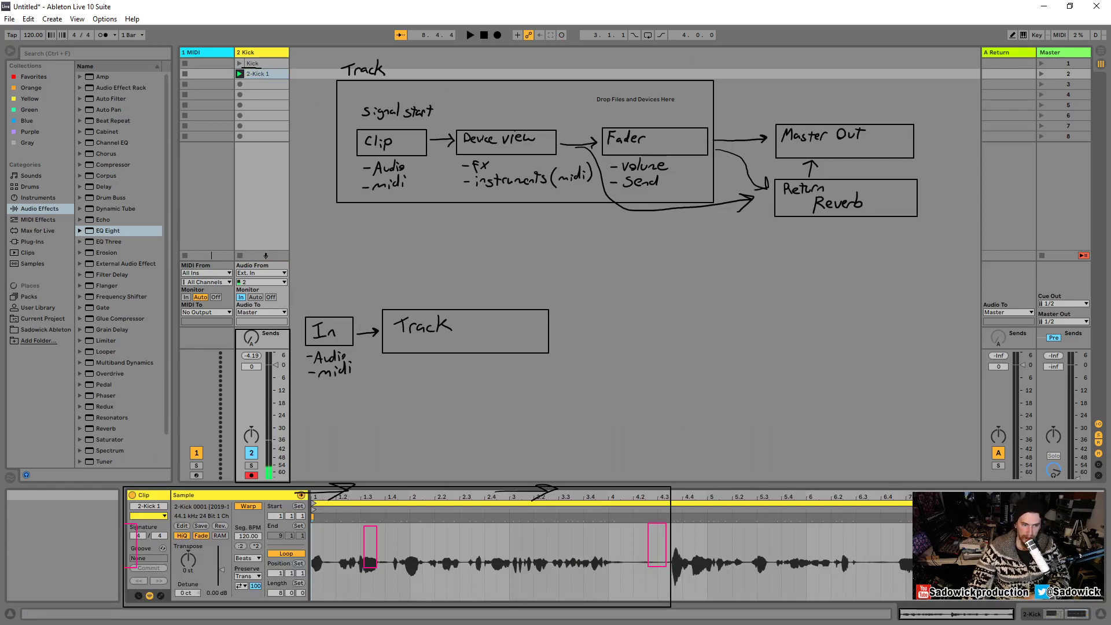
key(Escape)
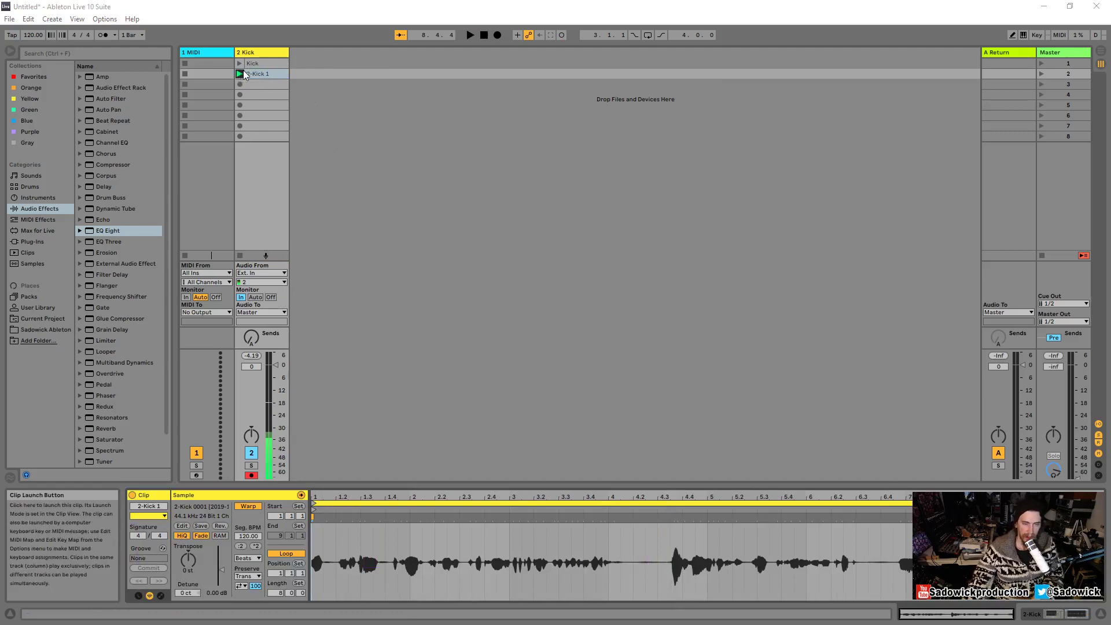
click(270, 296)
Play back '2-Kick 1' with the master volume raised, then delete the clip.
key(space)
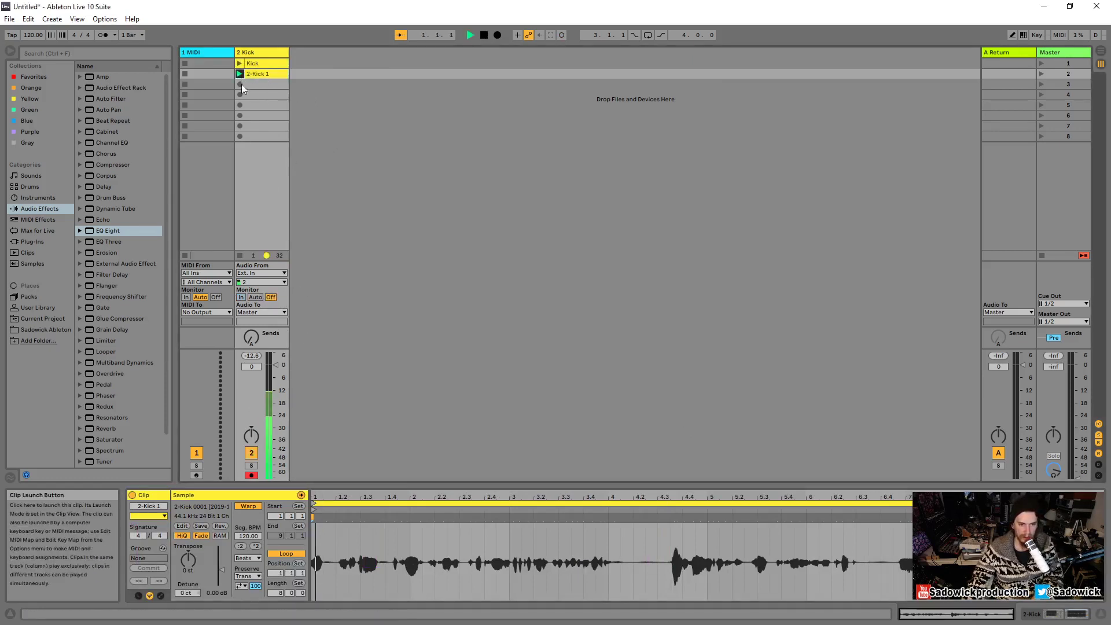
mouse_move(1078, 478)
mouse_down()
mouse_move(1078, 375)
mouse_move(1078, 479)
mouse_up()
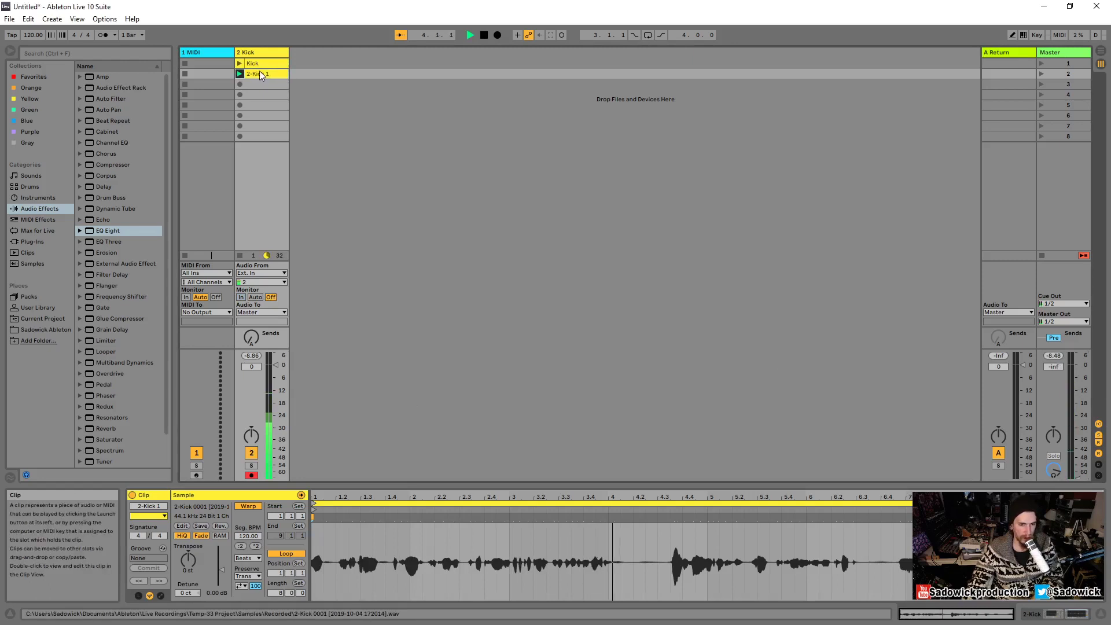
key(Delete)
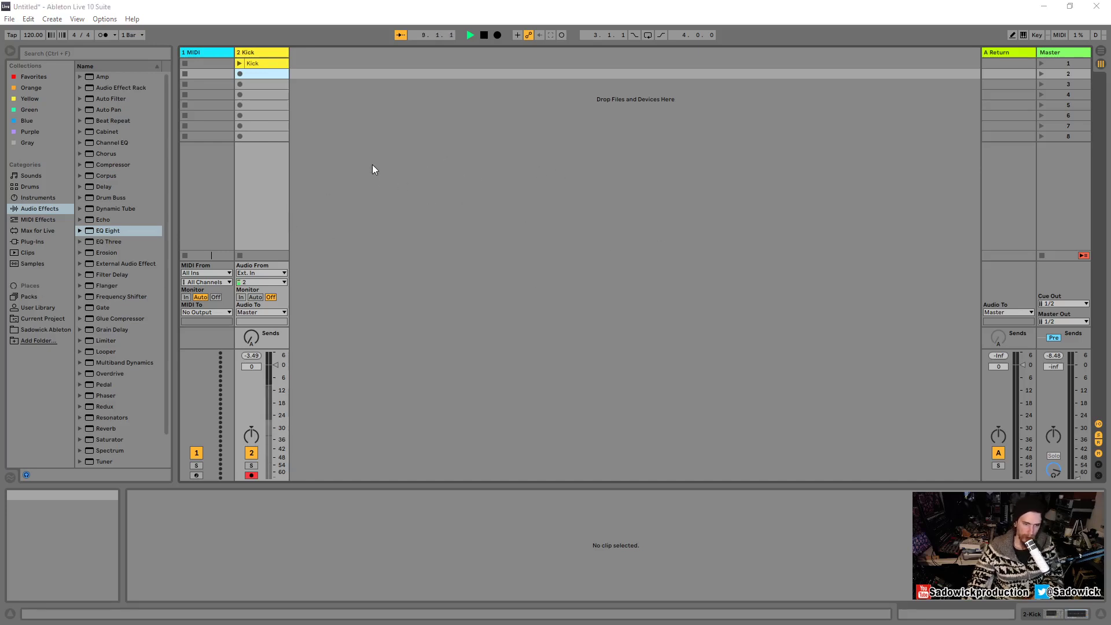
drag(373, 164, 602, 218)
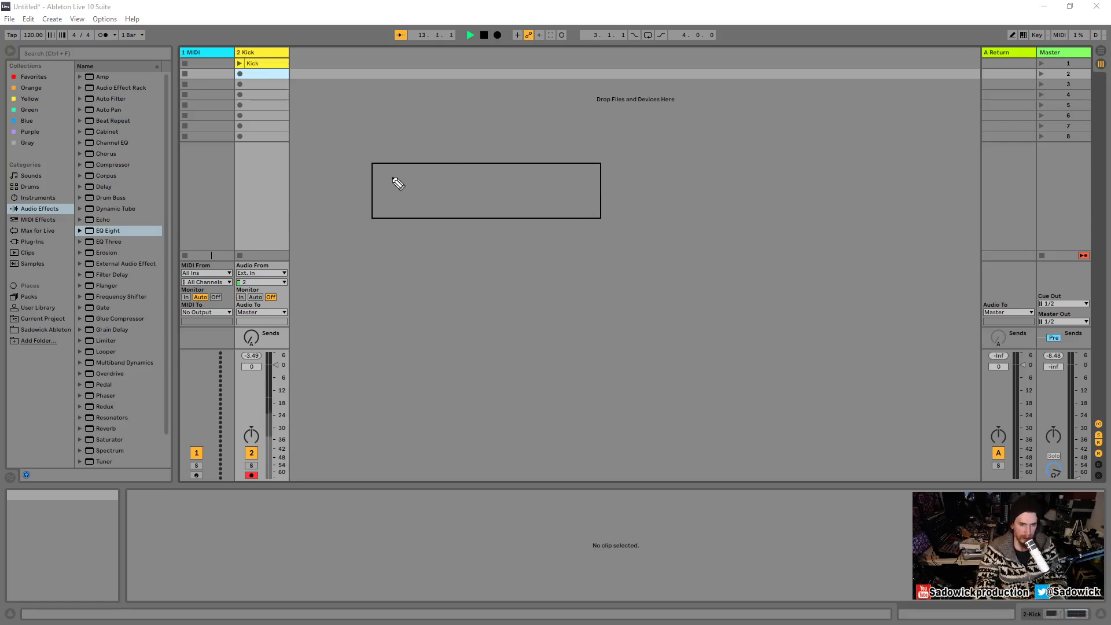
key(ctrl)
drag(394, 191, 449, 181)
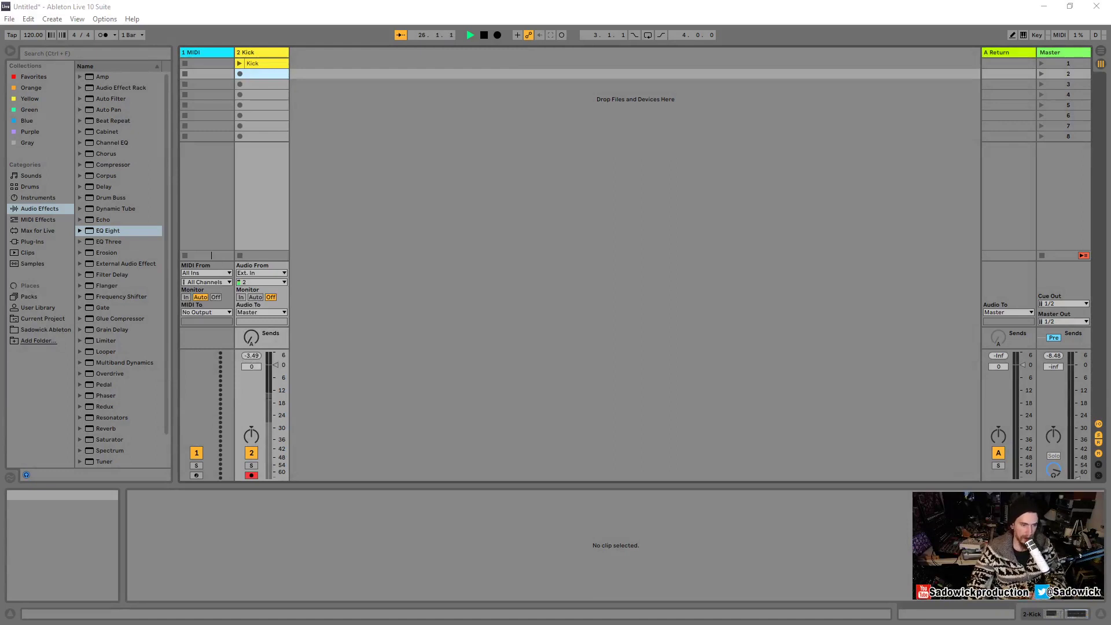
Stop playback, load Wavetable onto MIDI track 1, and raise master volume to about -5.8 dB.
click(483, 35)
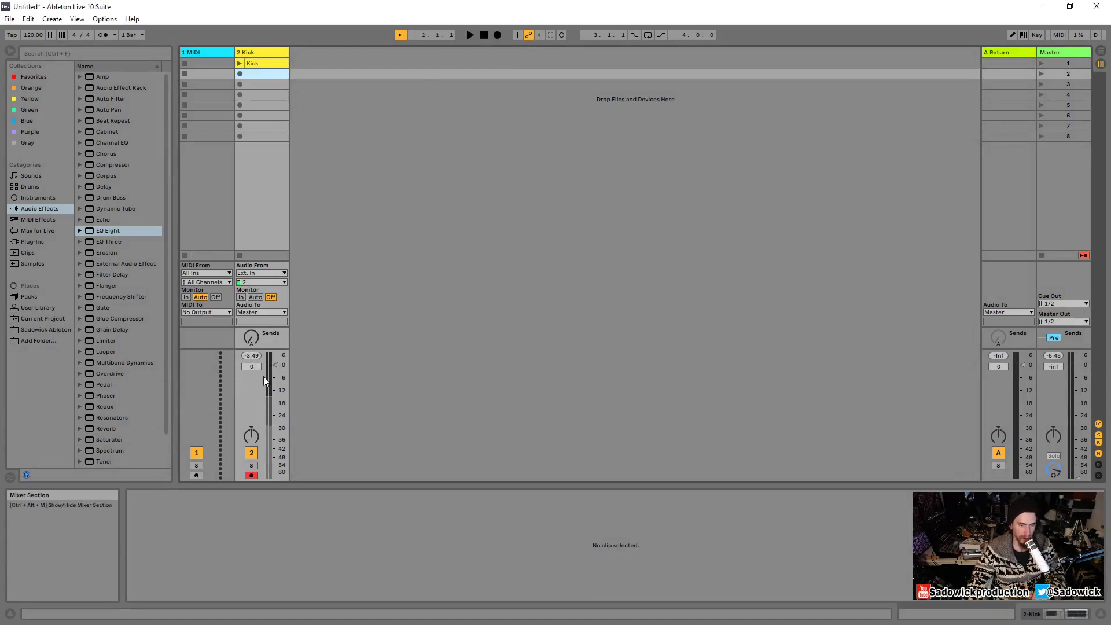
click(40, 198)
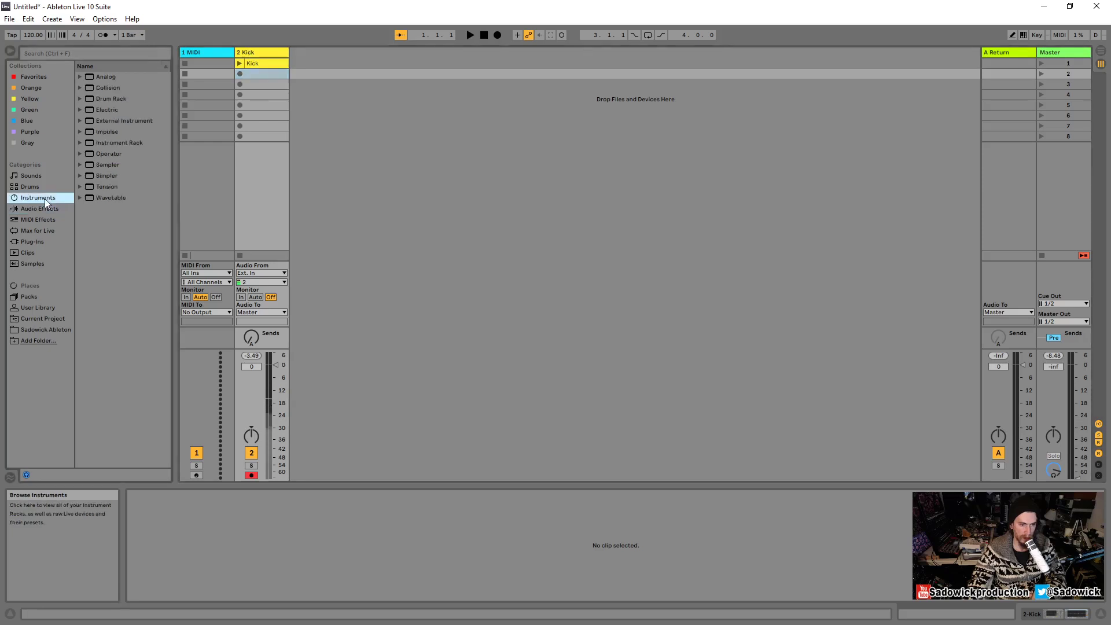
click(102, 197)
click(201, 52)
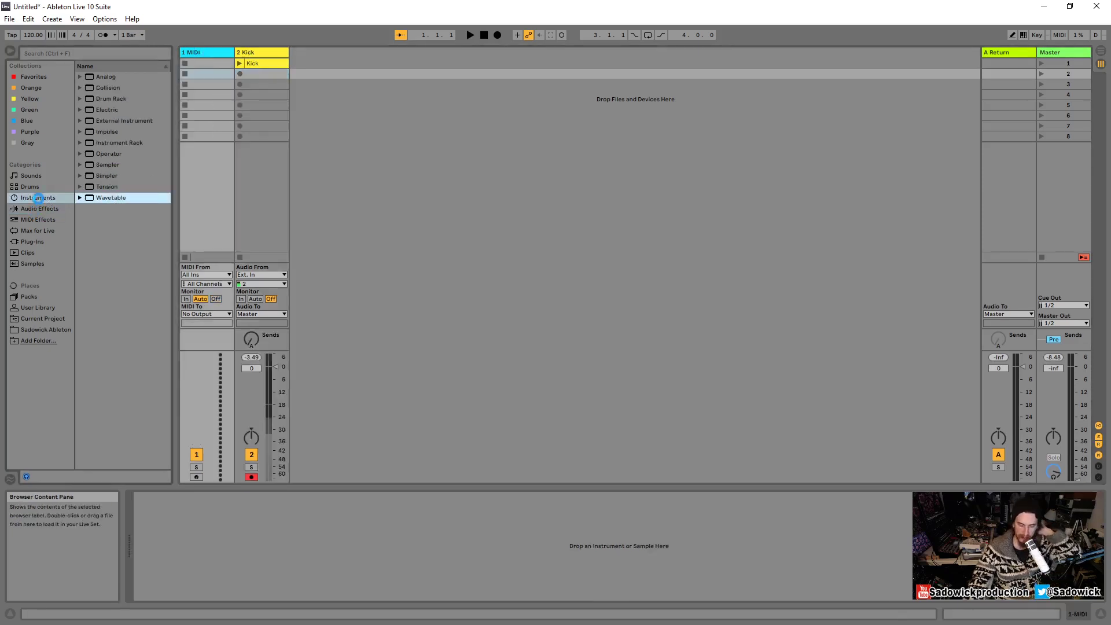
key(Return)
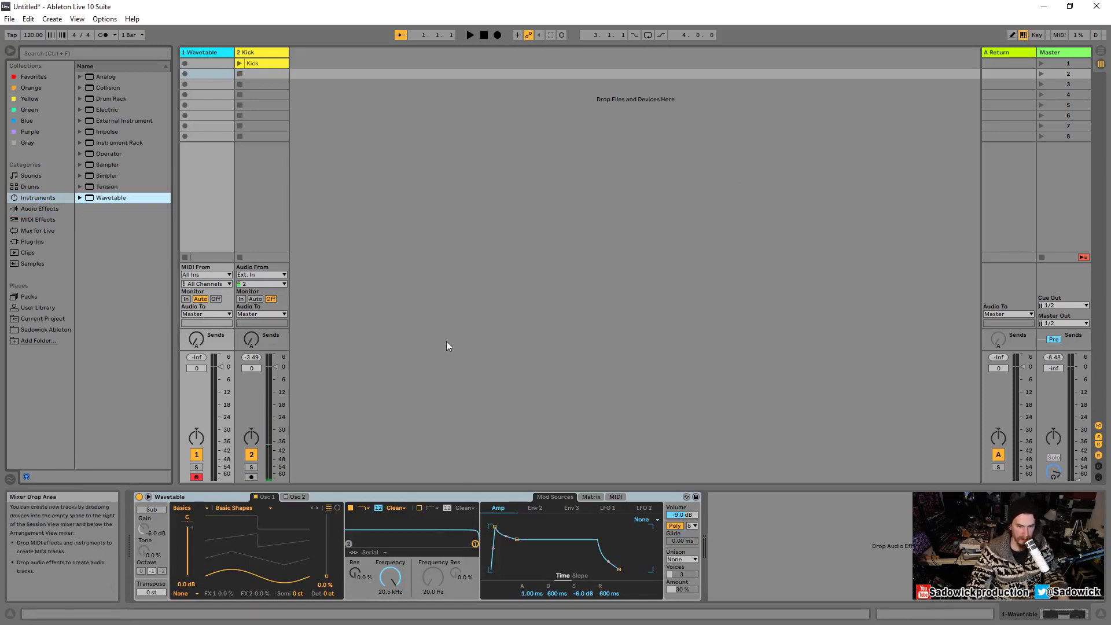
click(1078, 416)
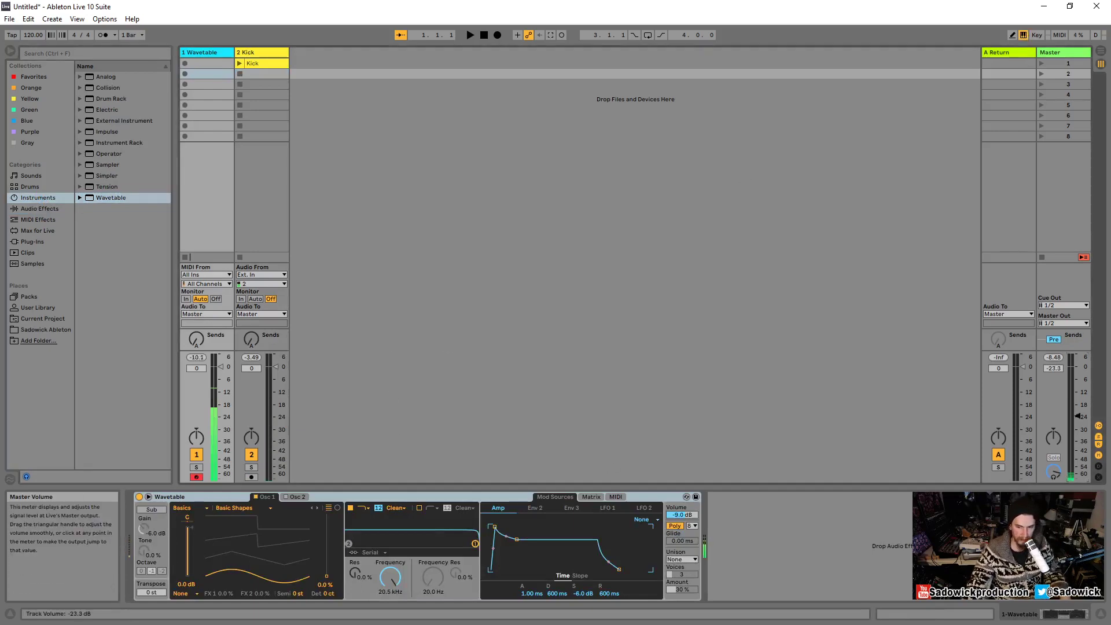
drag(1078, 417, 1078, 379)
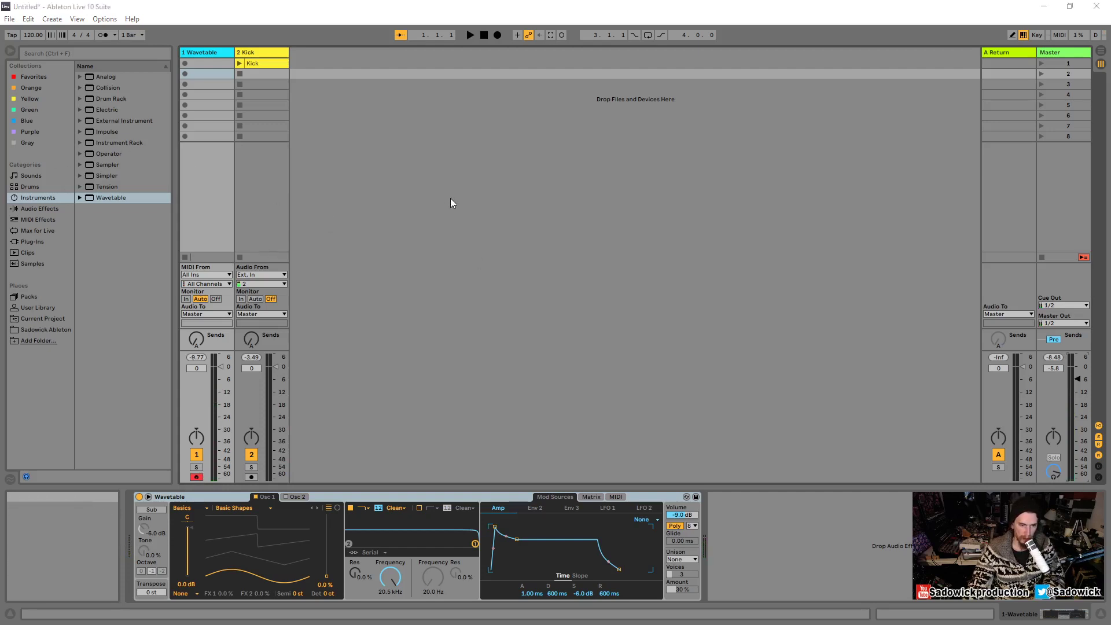
Sketch a 'Track' box with 'Audio' and 'midi' labelled as its inputs.
drag(457, 203, 616, 234)
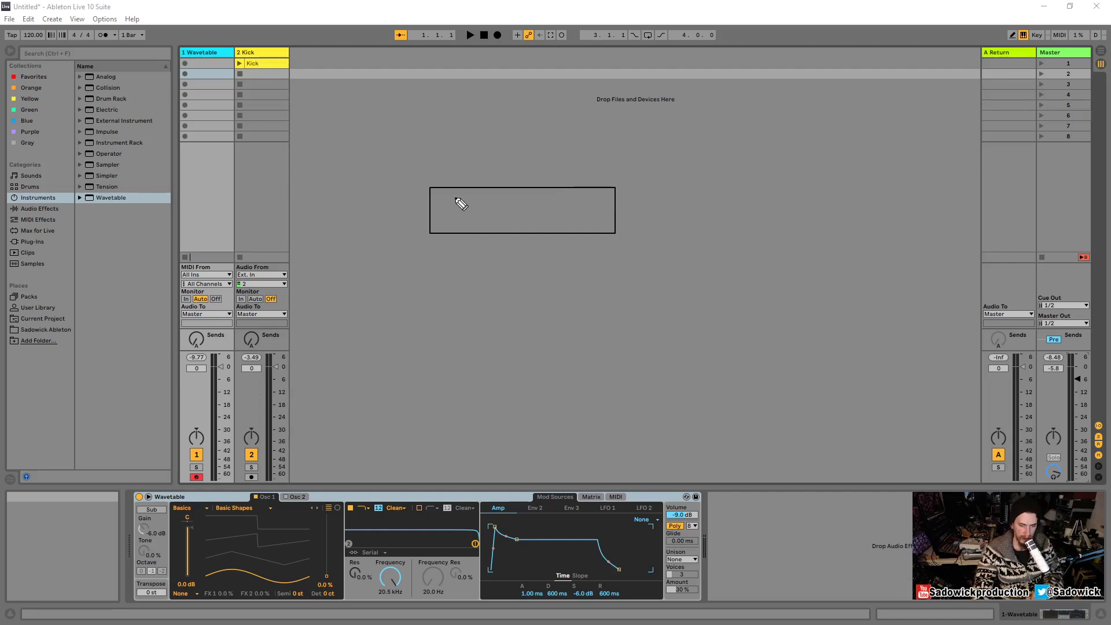
mouse_move(458, 202)
mouse_down()
mouse_move(446, 203)
mouse_move(478, 215)
mouse_move(501, 204)
mouse_up()
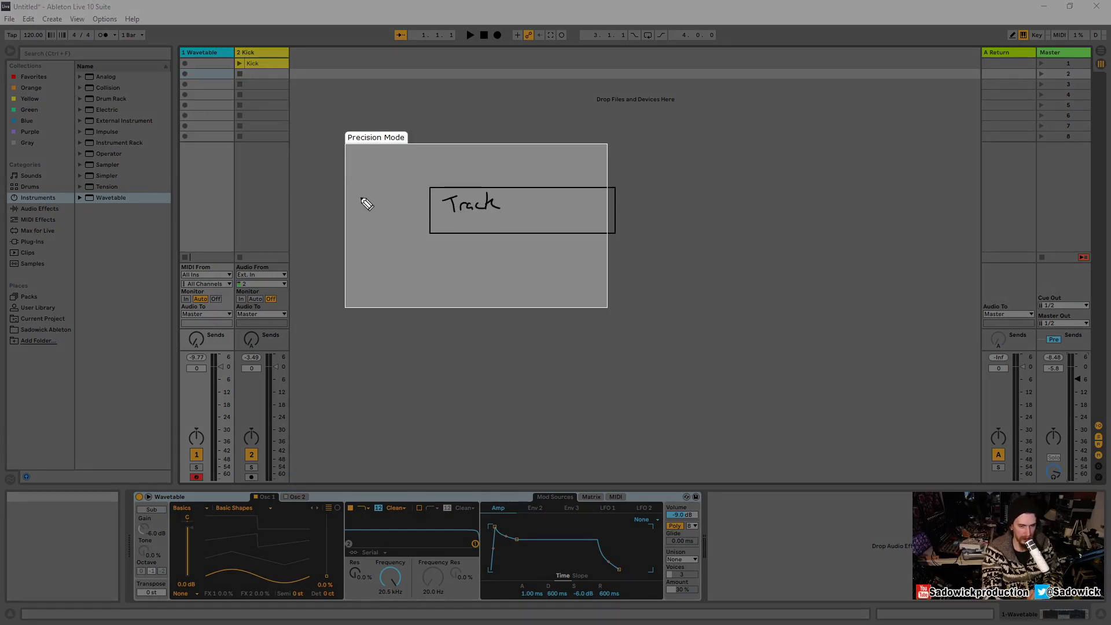
mouse_move(367, 203)
mouse_down()
mouse_move(368, 180)
mouse_move(367, 193)
mouse_move(402, 192)
mouse_up()
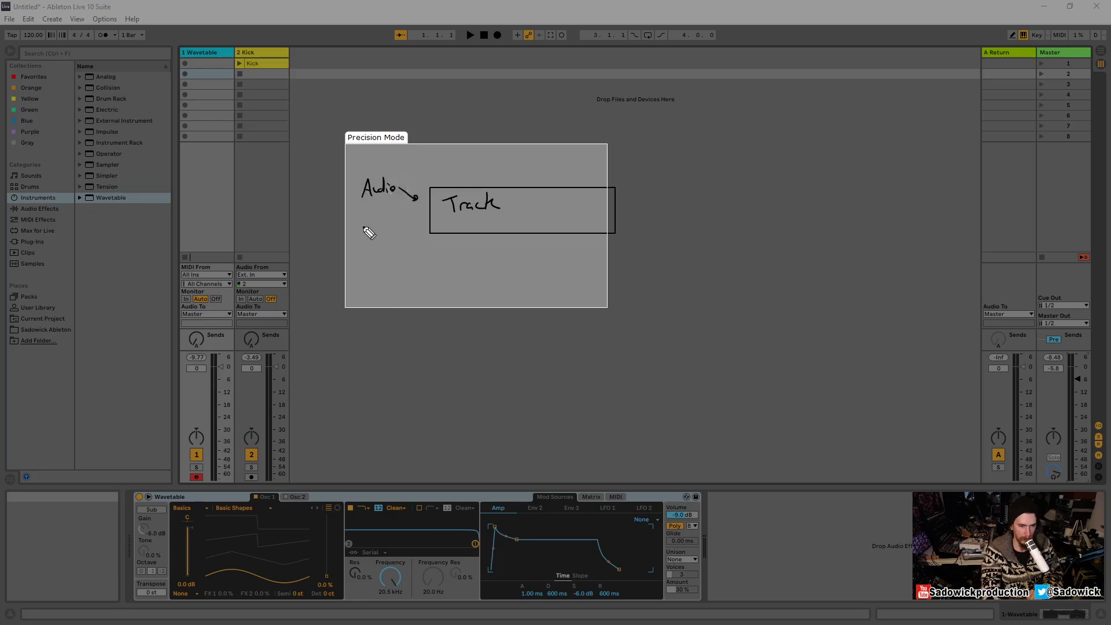
drag(366, 233, 421, 212)
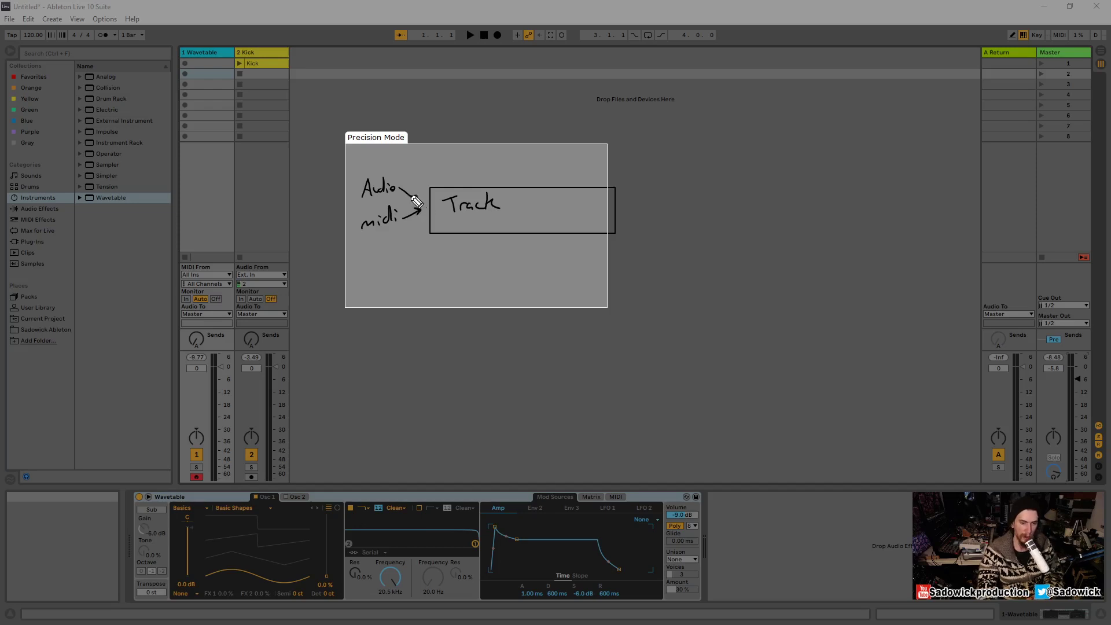
Draw an entry line with an up arrow labelled 'Monitoring' and 'Our choice'.
mouse_move(419, 180)
mouse_down()
mouse_move(419, 230)
mouse_move(419, 174)
mouse_move(420, 228)
mouse_up()
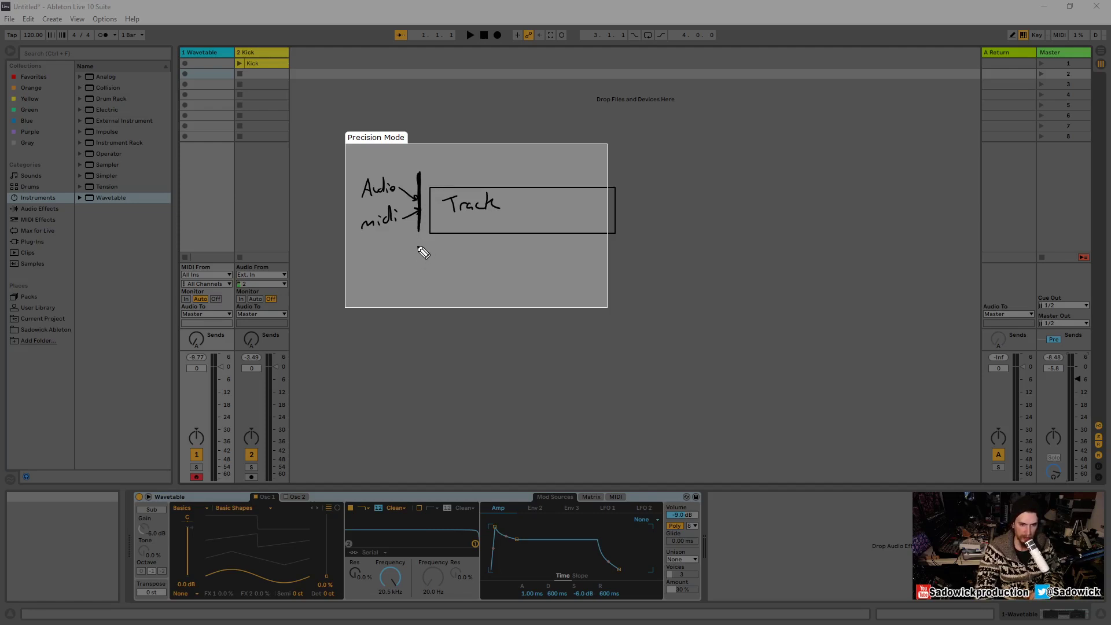
drag(419, 246, 423, 253)
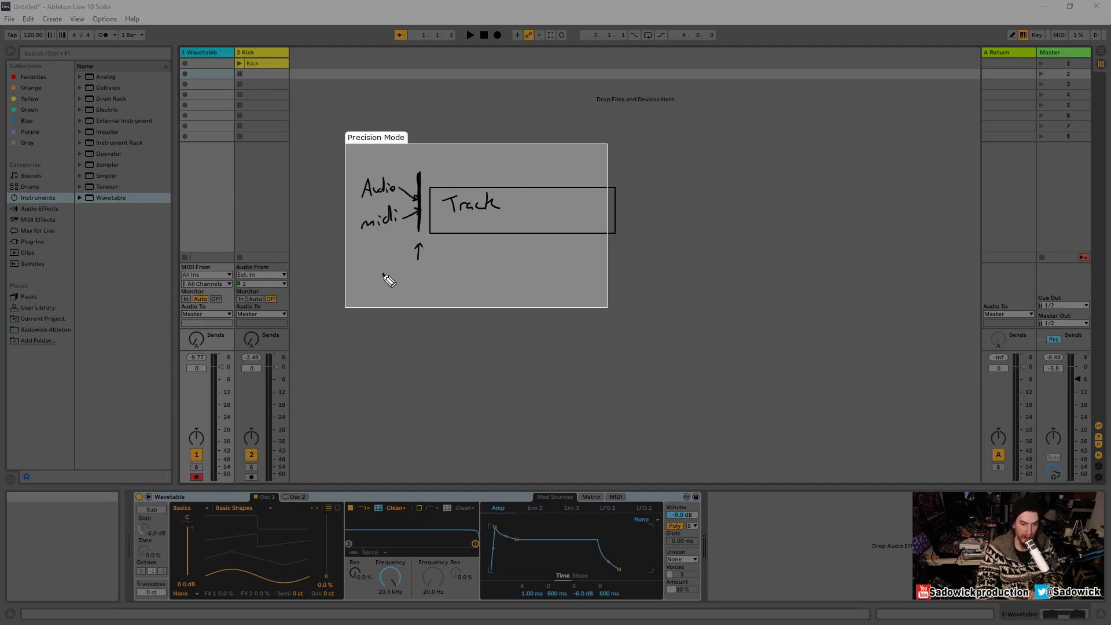
mouse_move(383, 274)
mouse_down()
mouse_move(449, 268)
mouse_move(442, 275)
mouse_up()
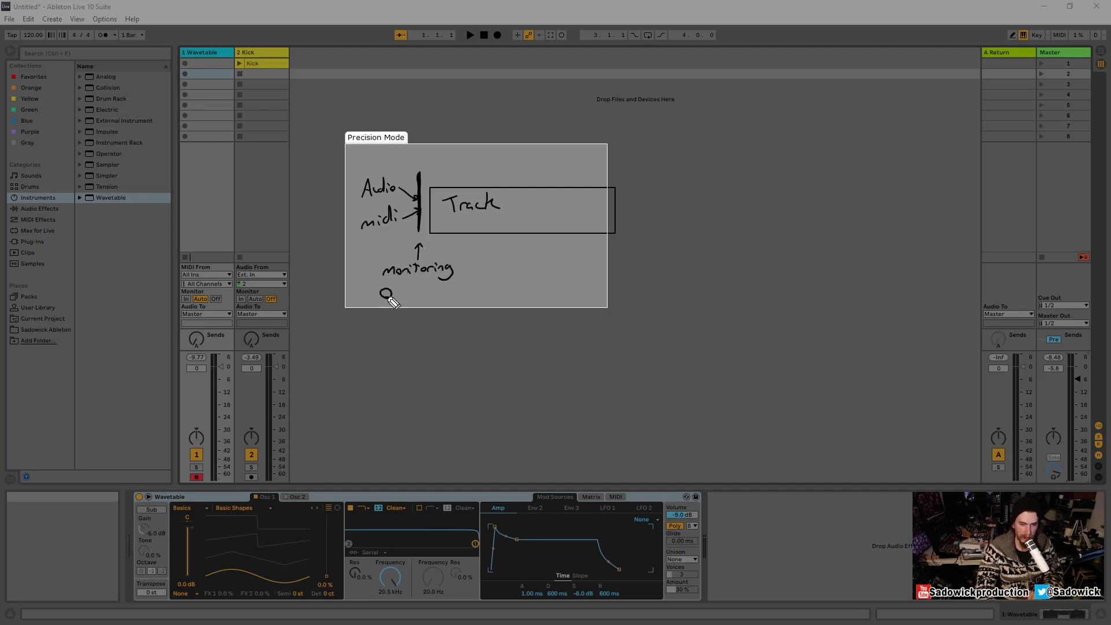
drag(389, 299, 456, 294)
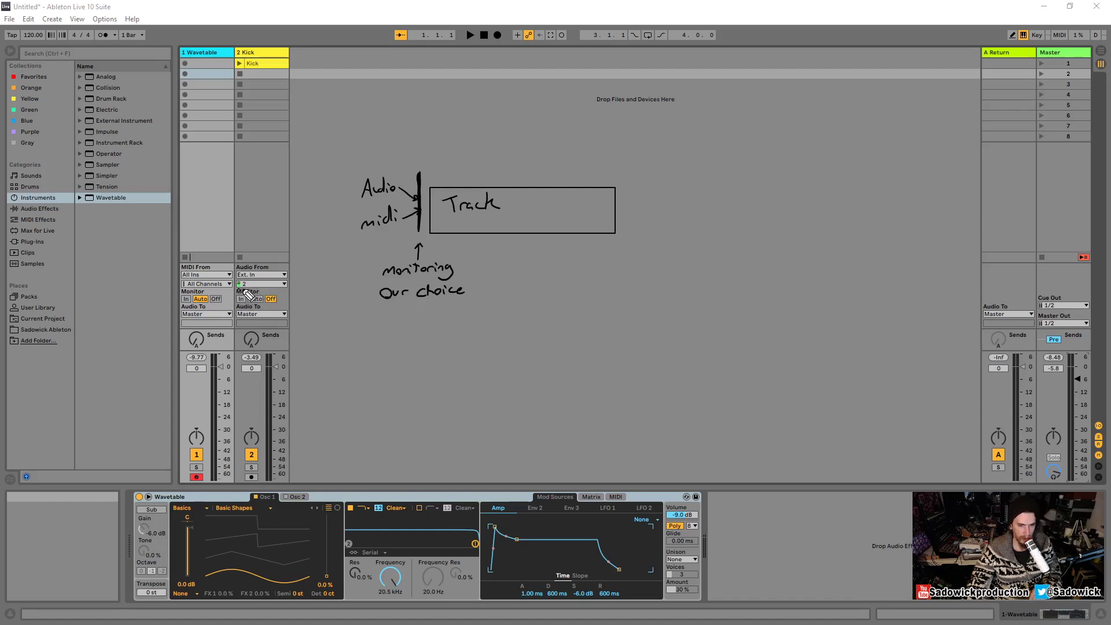
Circle Kick's input, cycle monitoring In, Off, Auto, arm Kick, then set monitoring Off.
mouse_move(245, 290)
mouse_down()
mouse_move(255, 276)
mouse_move(237, 280)
mouse_move(250, 290)
mouse_up()
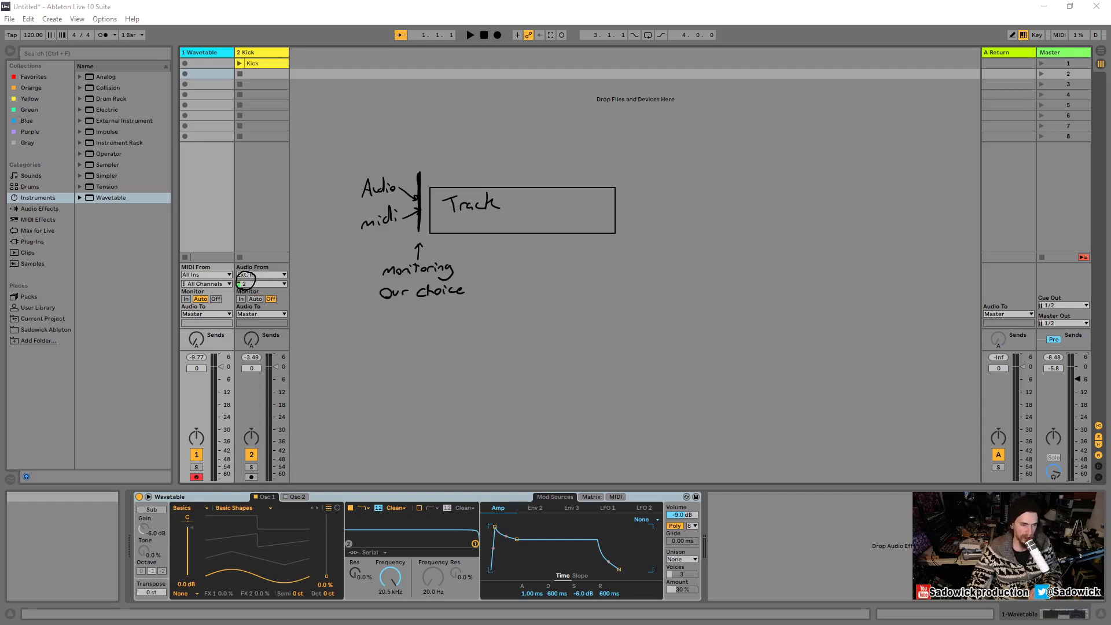
click(241, 299)
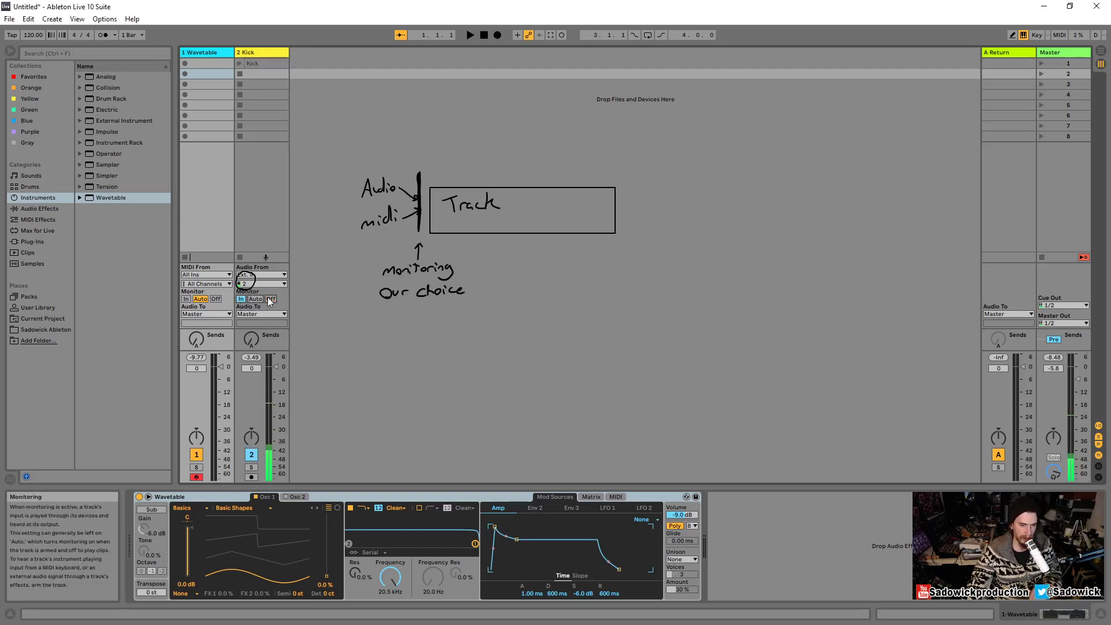
click(270, 299)
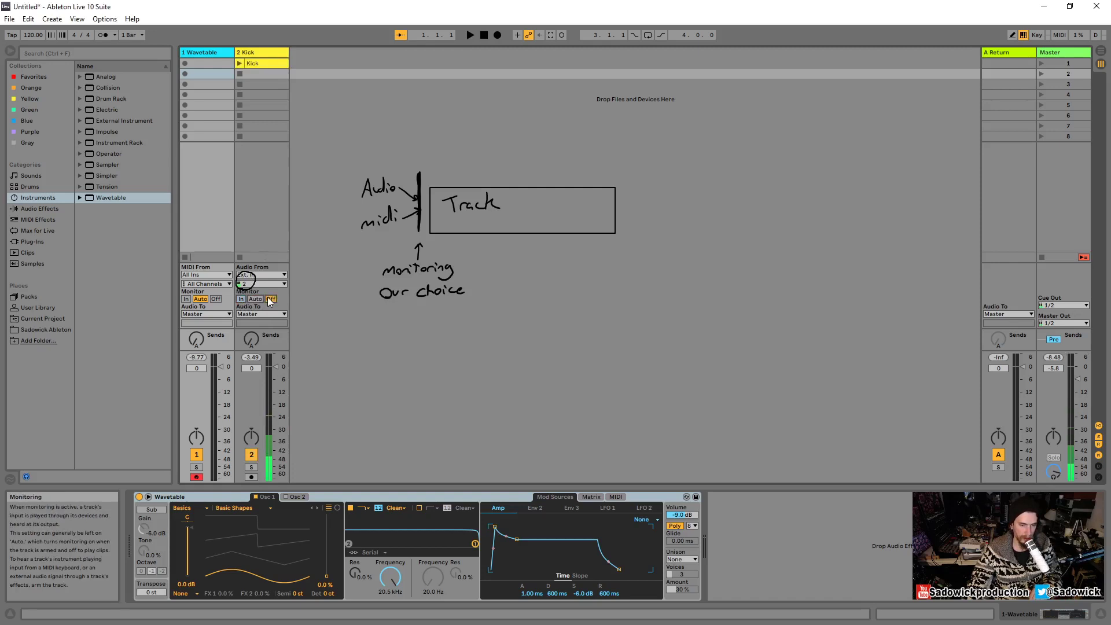
click(255, 300)
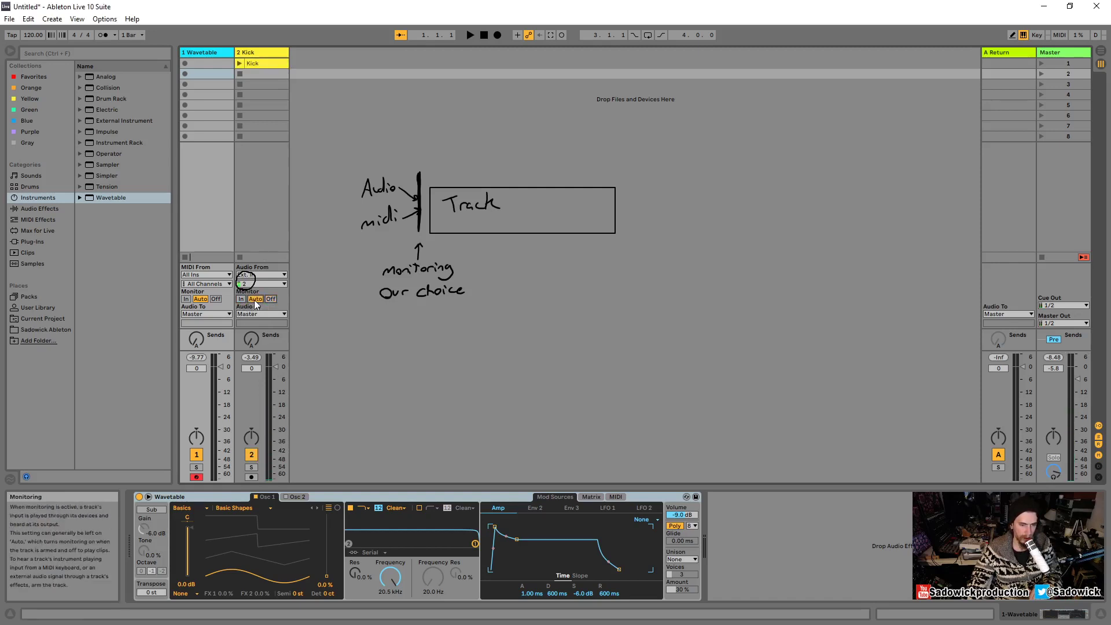
click(253, 478)
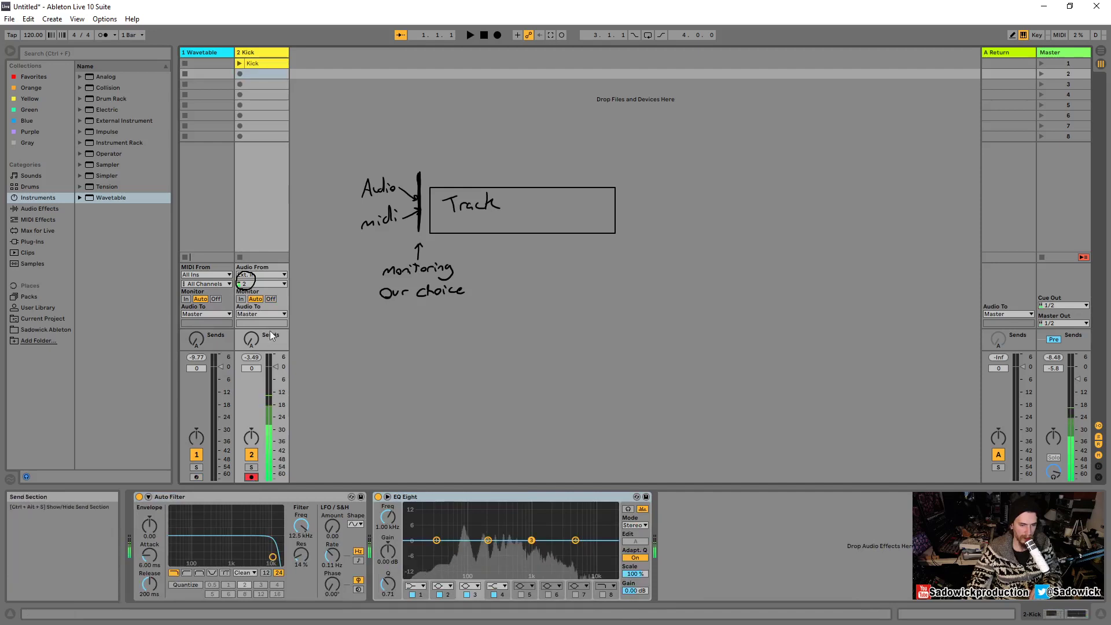
click(271, 299)
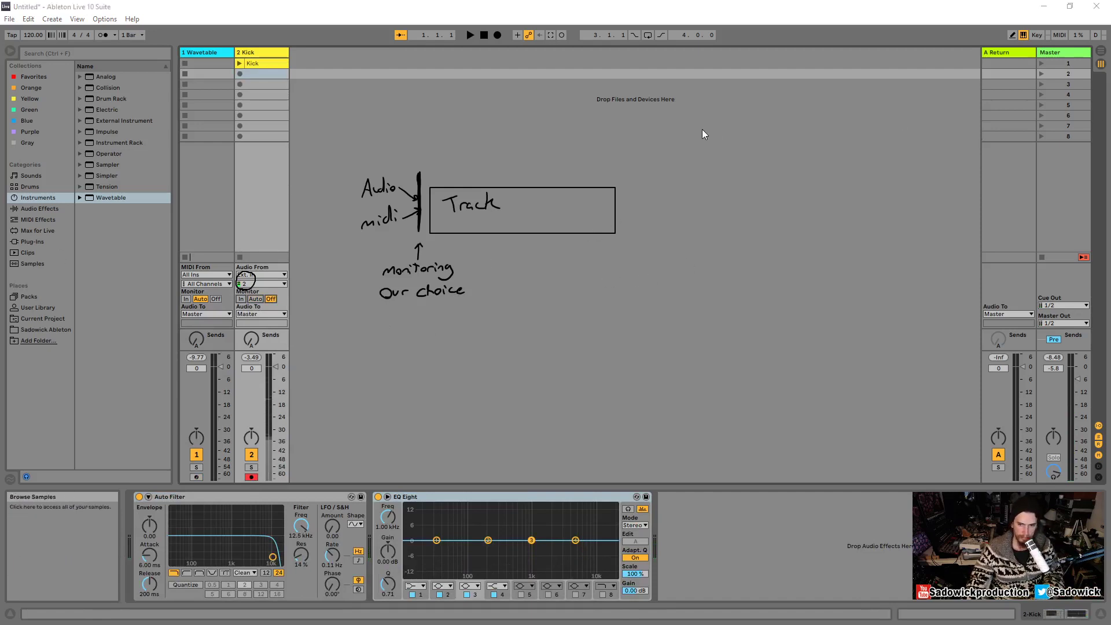
Sketch a 'Master Out' box with an arrow from Track, then exit annotation mode.
drag(703, 130, 912, 190)
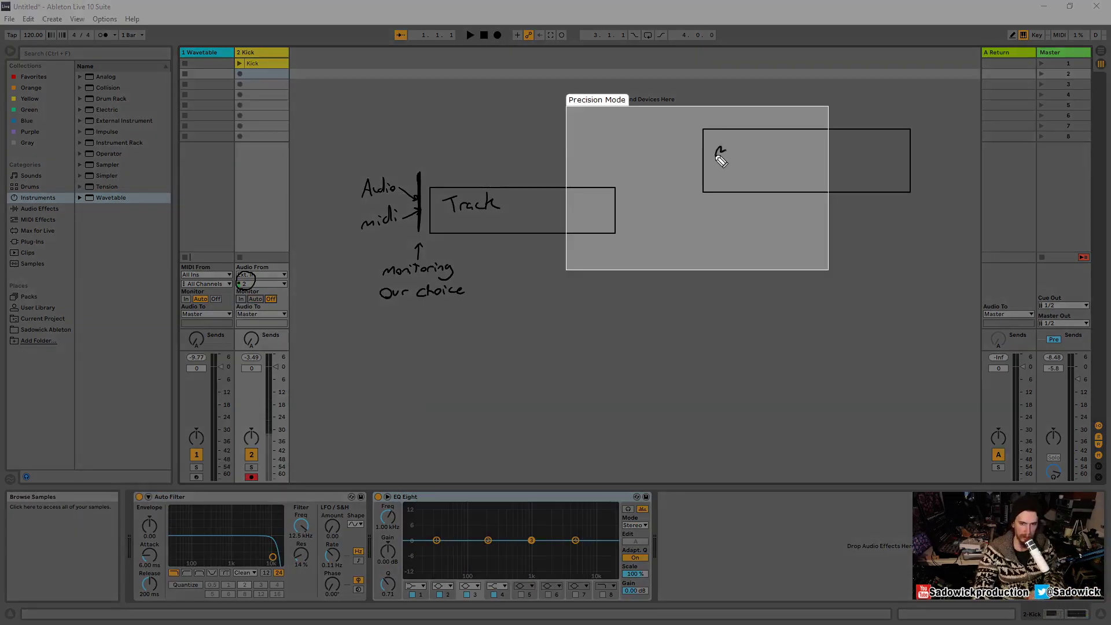
drag(716, 155, 815, 148)
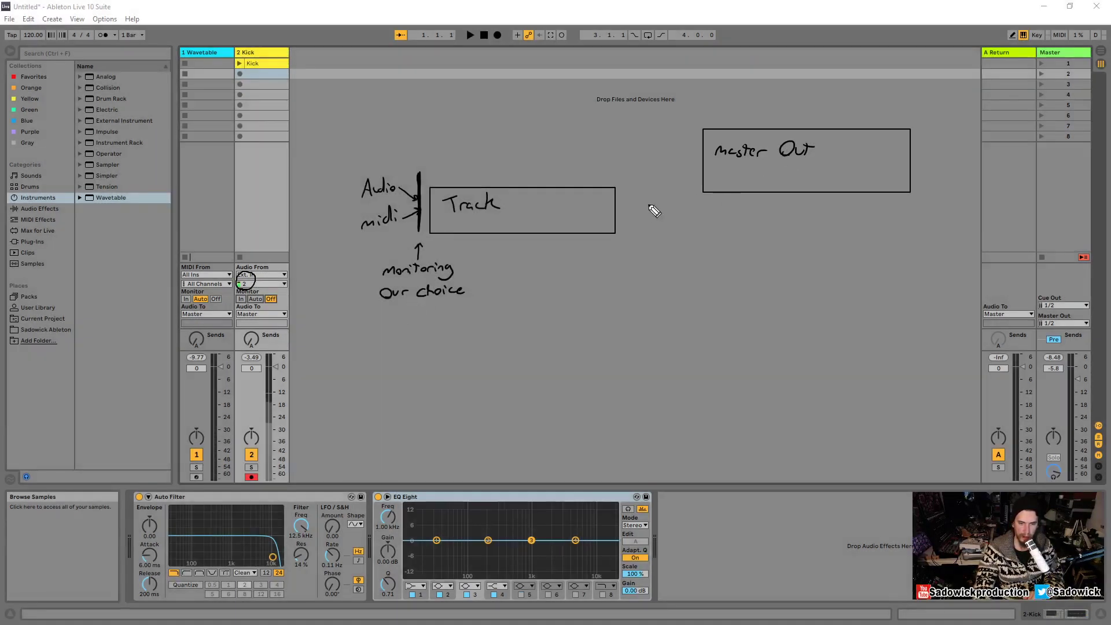
mouse_move(619, 213)
mouse_down()
mouse_move(698, 154)
mouse_move(695, 171)
mouse_up()
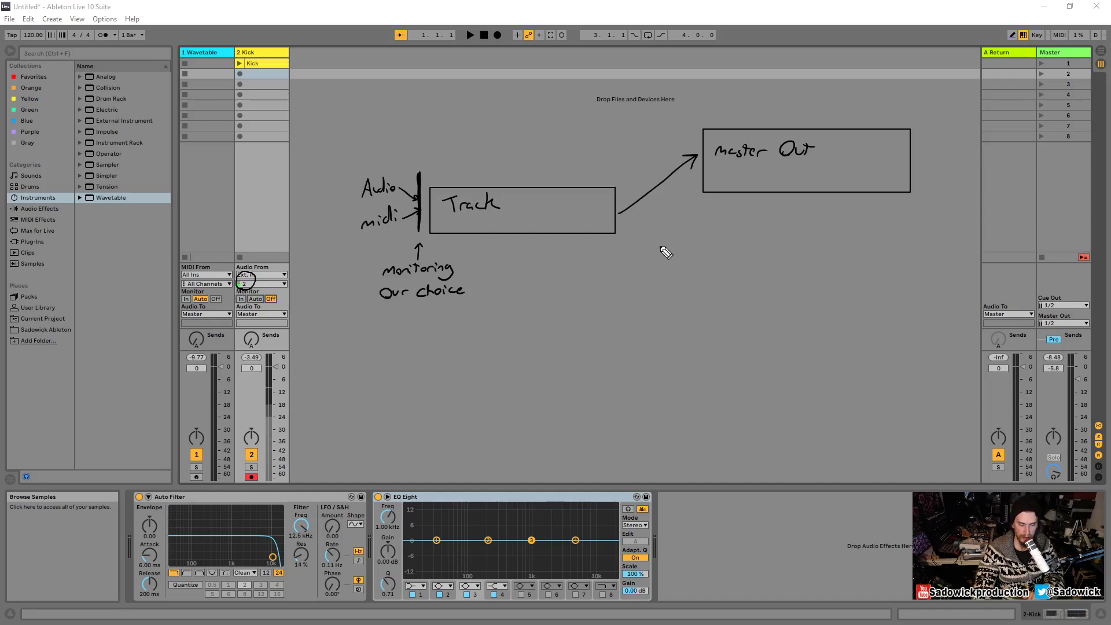
key(ctrl+shift)
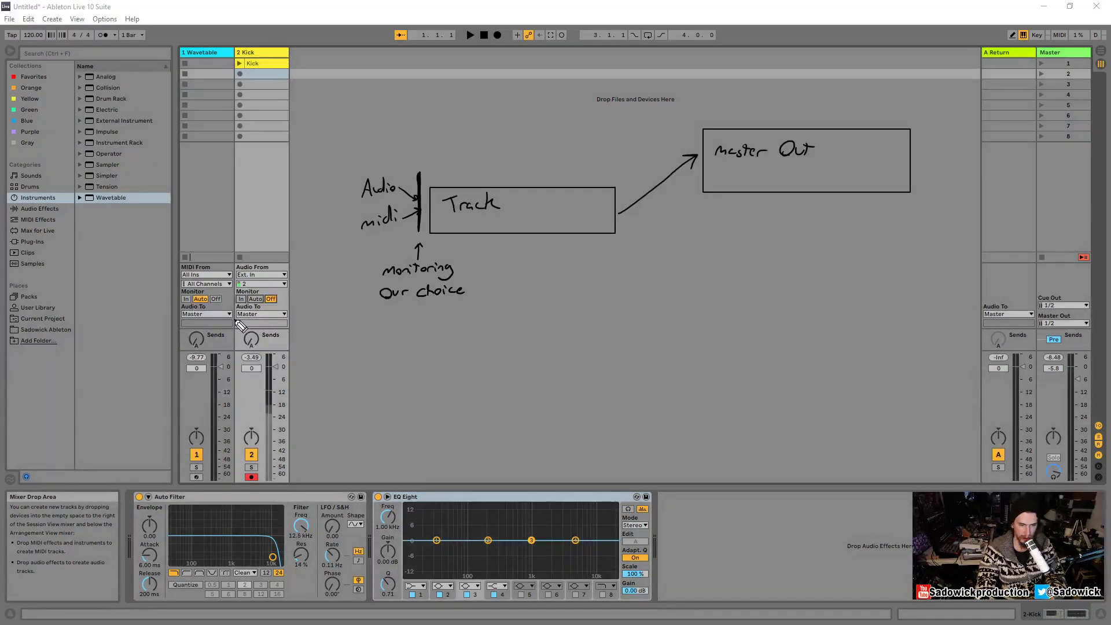
drag(236, 318, 259, 317)
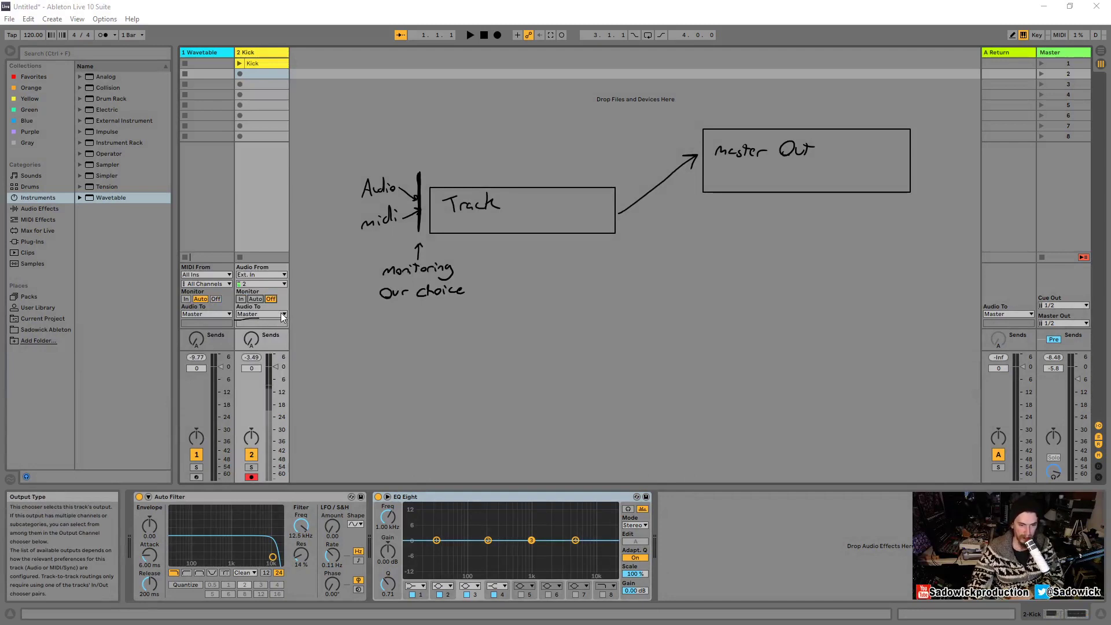
click(281, 315)
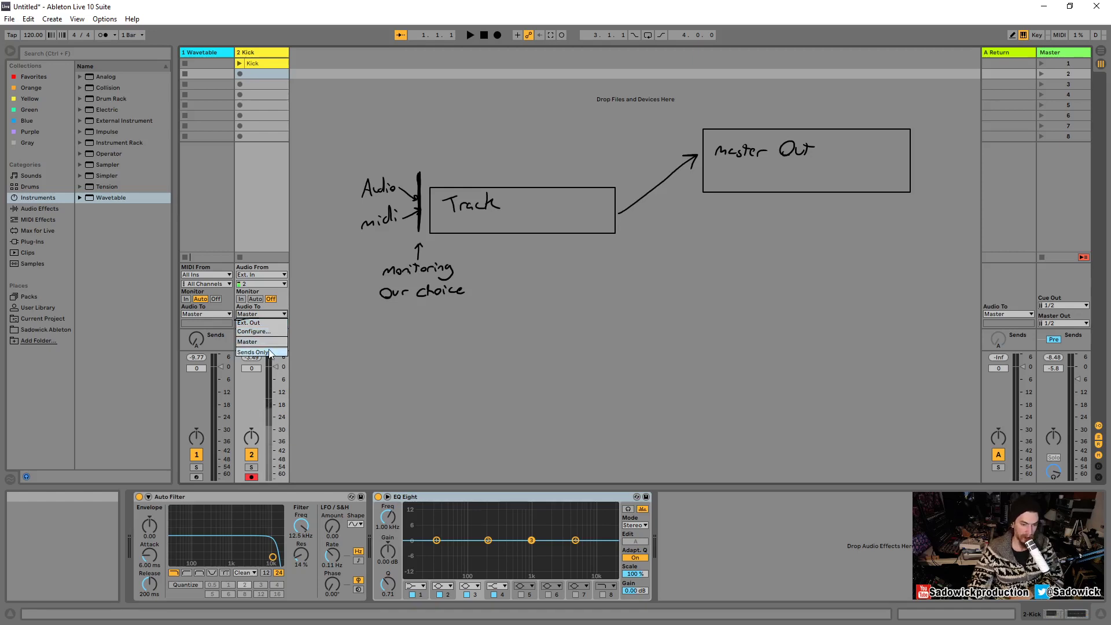
click(310, 350)
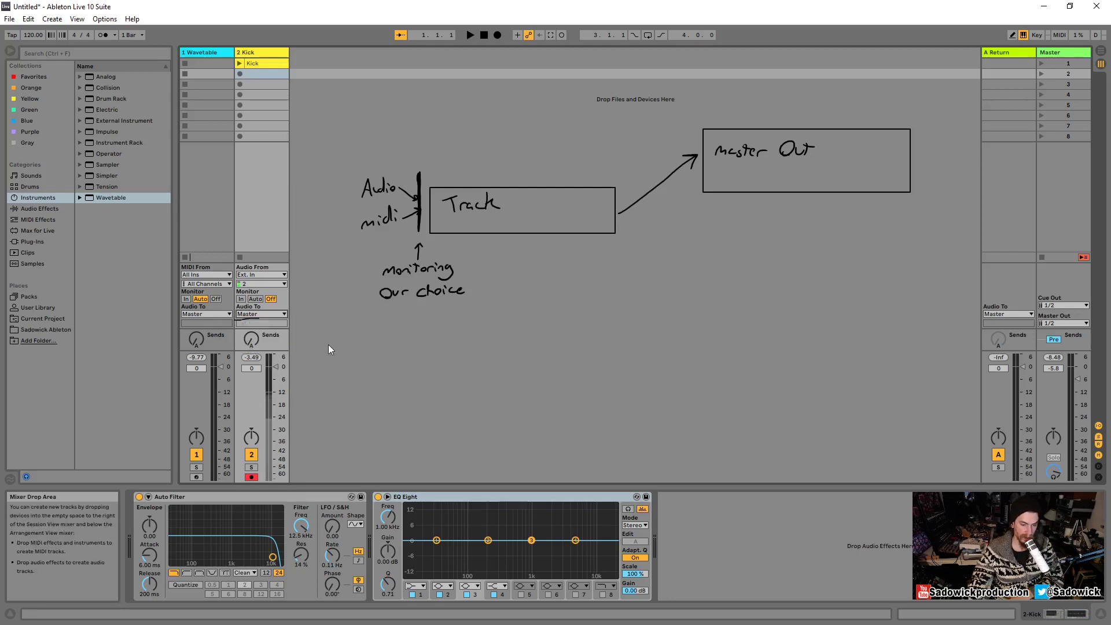
Insert a new audio track, 3 Audio, and route Kick's Audio To output into 3-Audio.
right_click(319, 54)
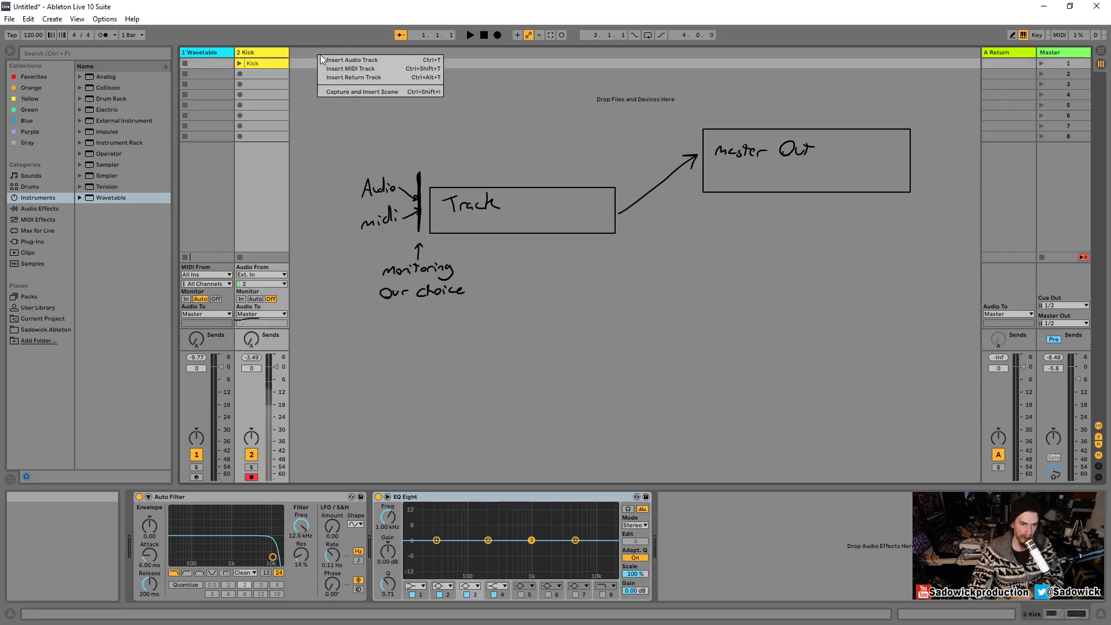
click(352, 60)
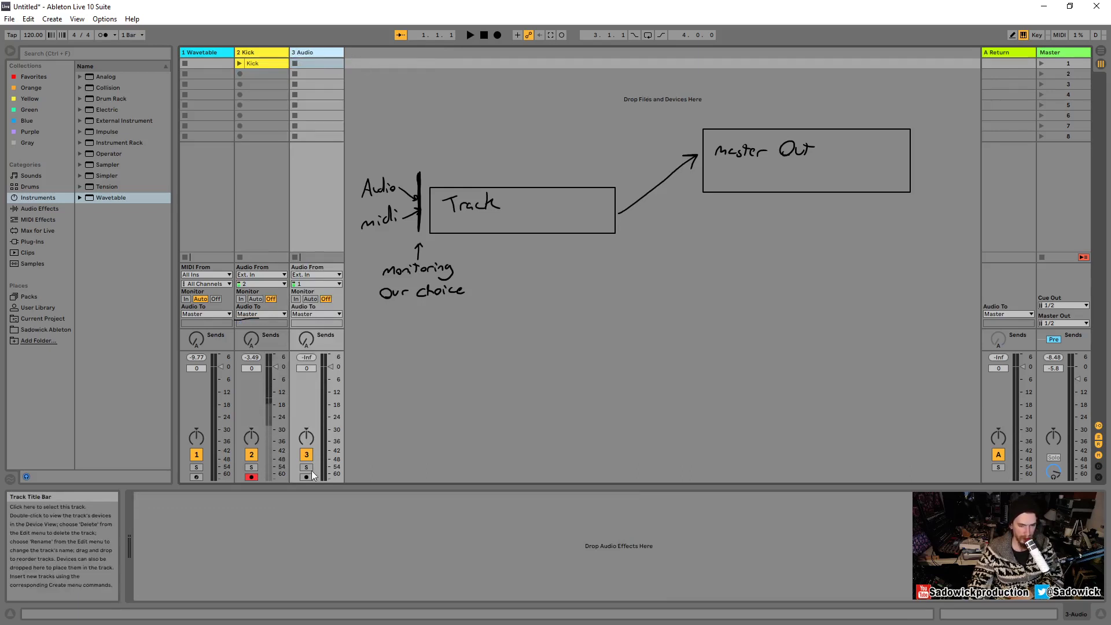
click(265, 313)
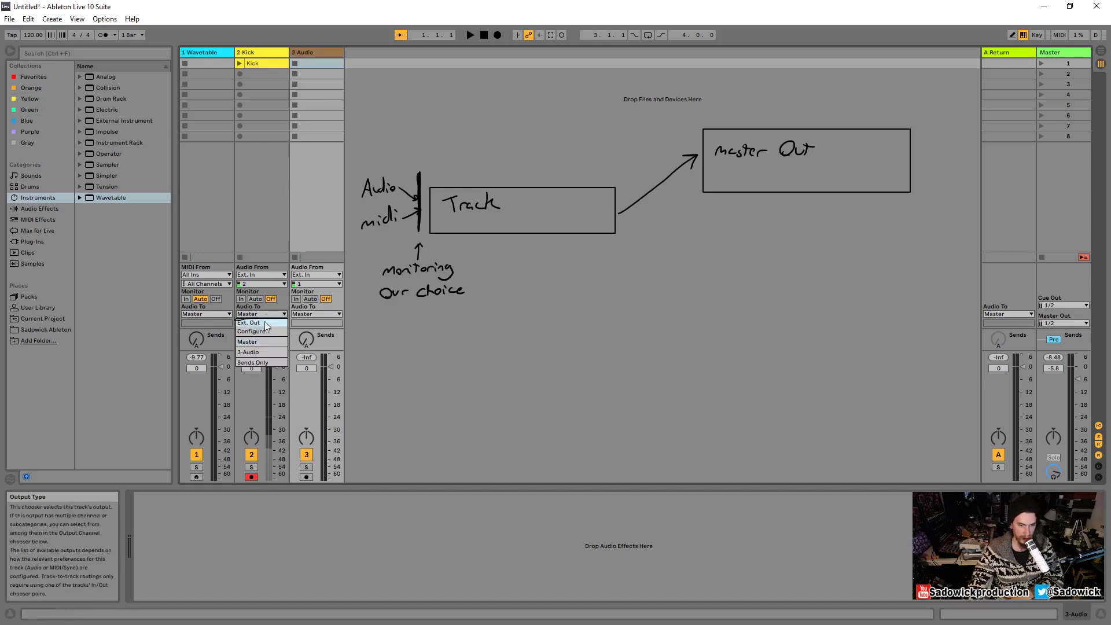
click(271, 312)
click(273, 314)
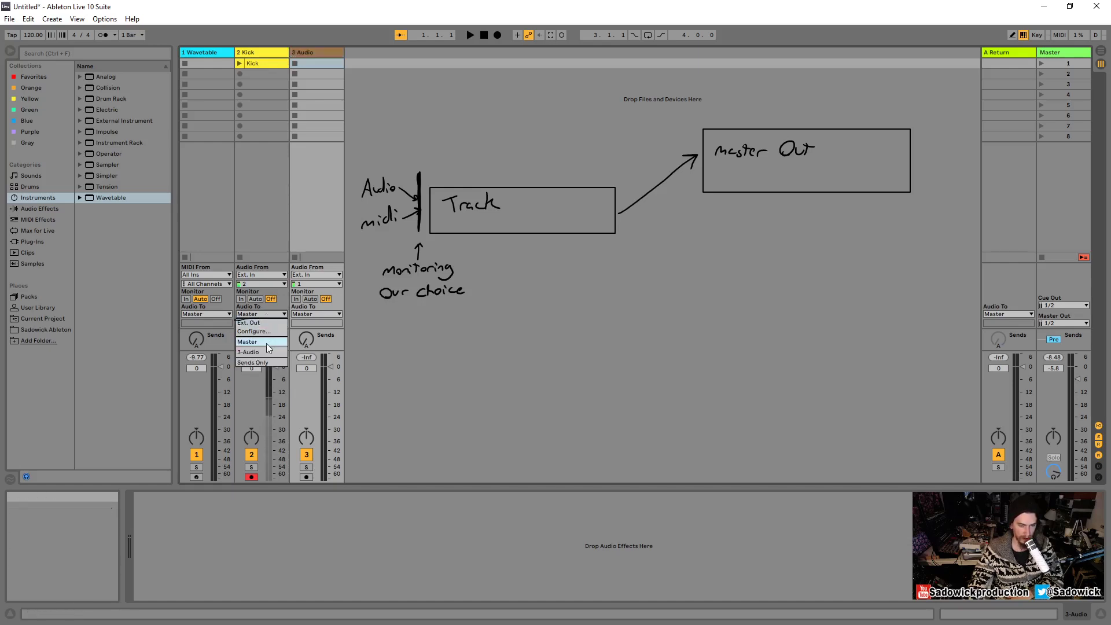
click(265, 352)
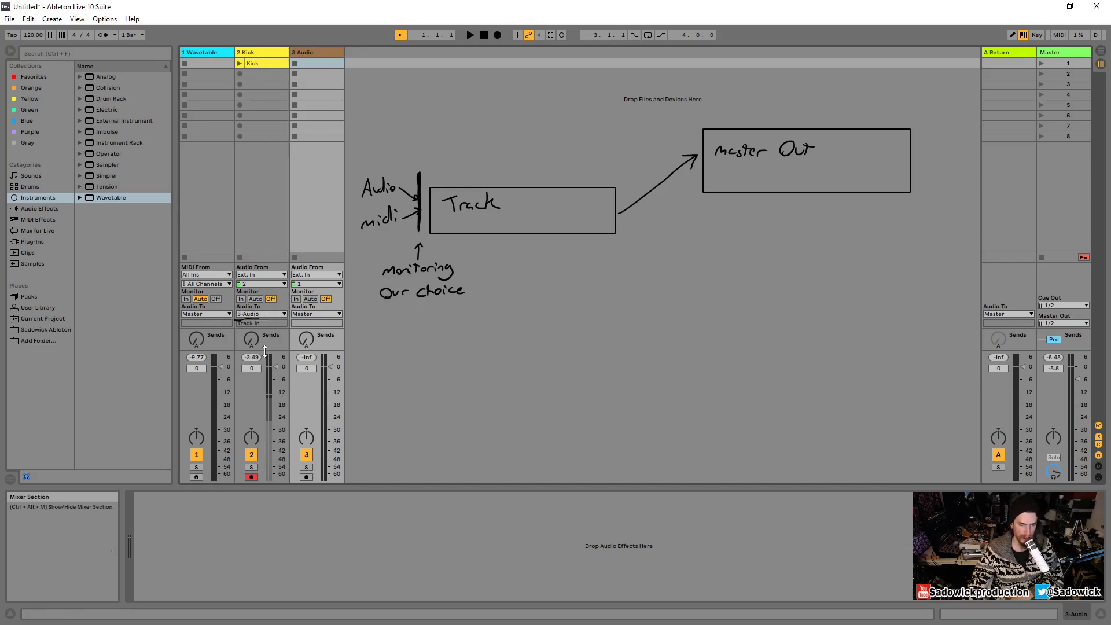
Switch 3 Audio's monitoring to In, then Off, and select the Kick track.
click(297, 299)
click(326, 298)
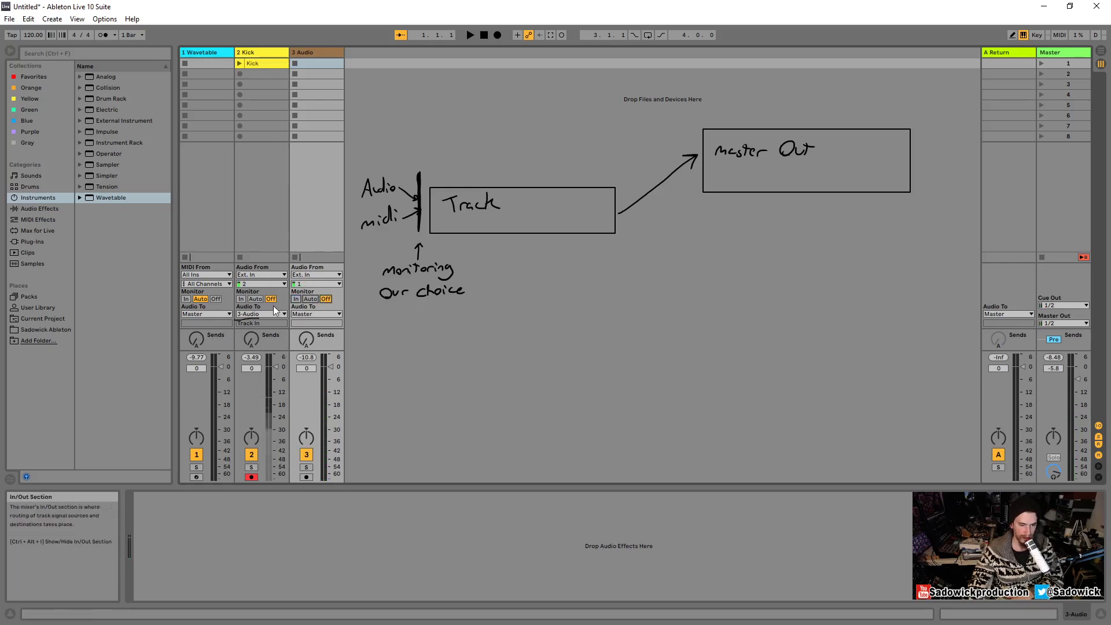
click(256, 405)
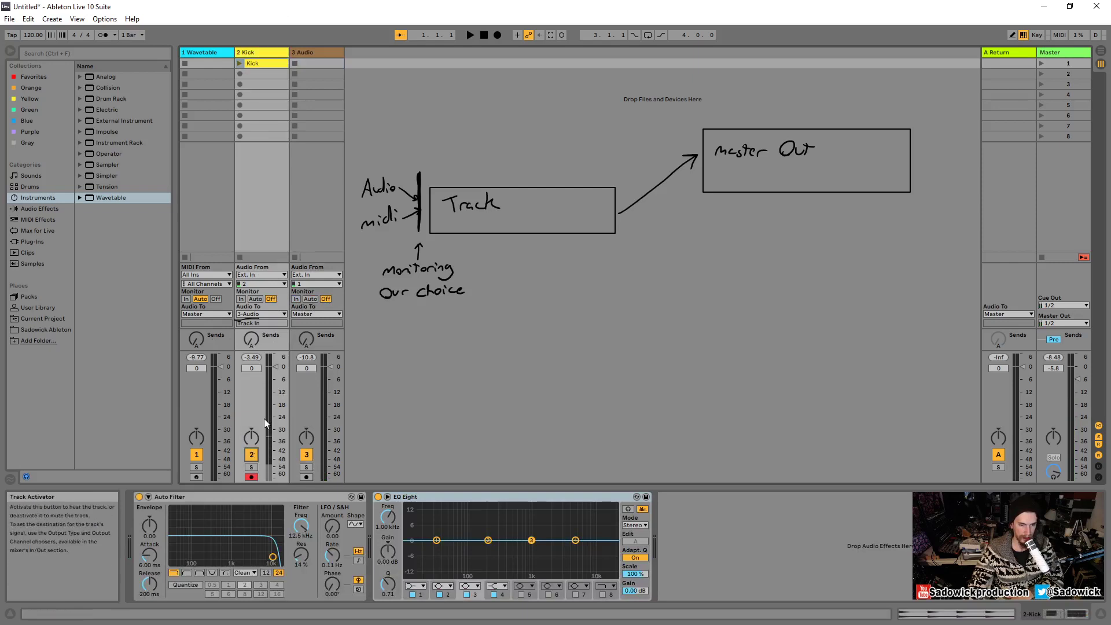
Set Kick's monitoring to Auto, then Off, disarm Kick, launch the Kick clip, and set 3 Audio's monitoring to In.
click(255, 299)
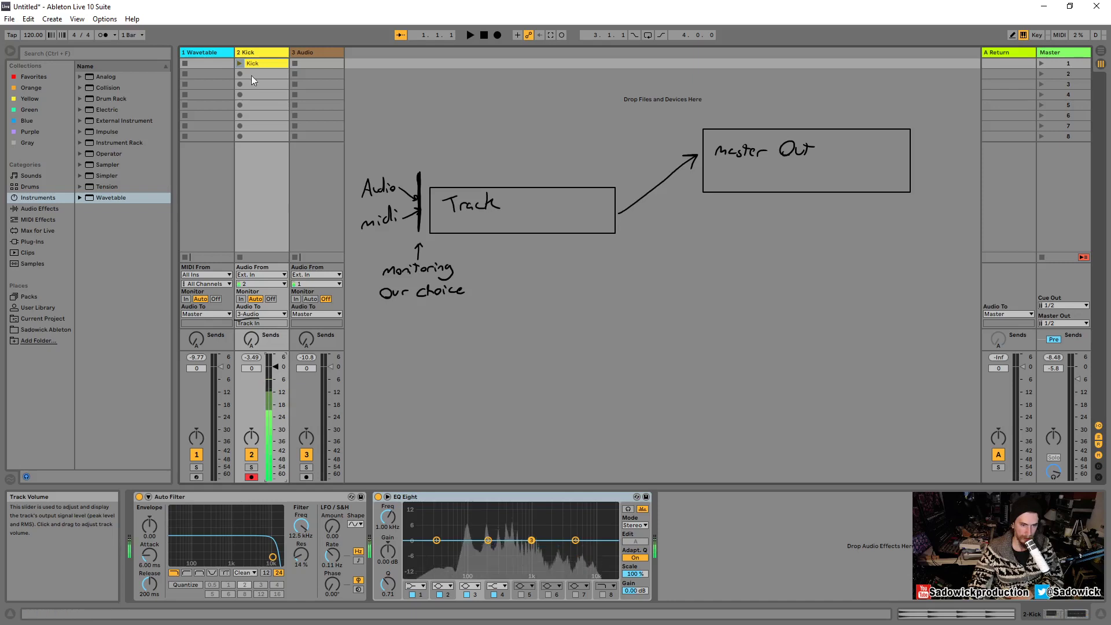
click(271, 298)
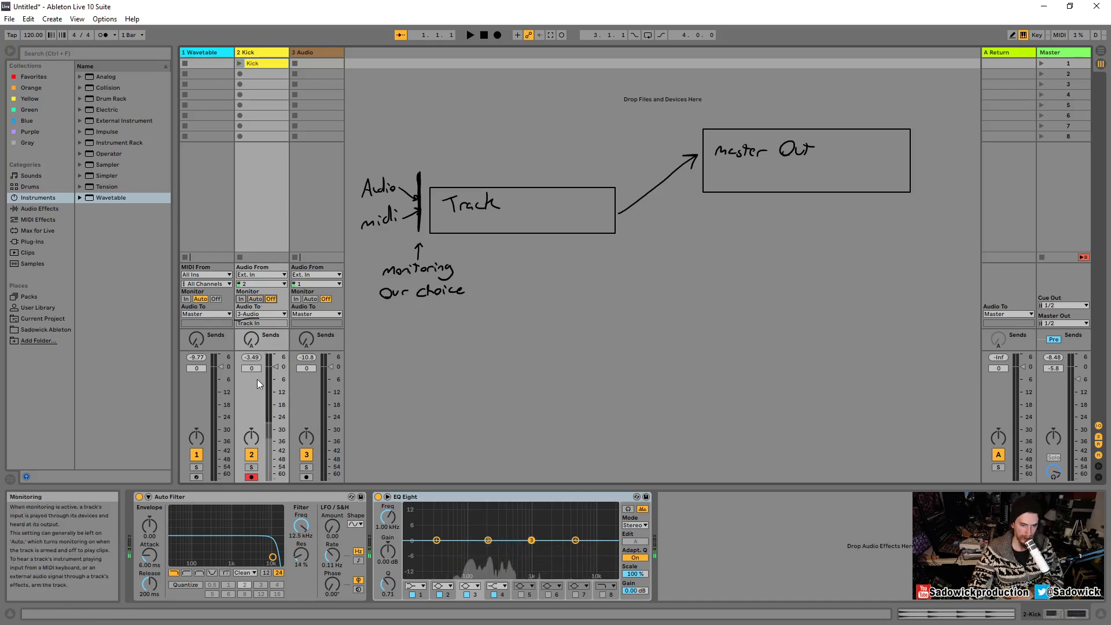
click(251, 477)
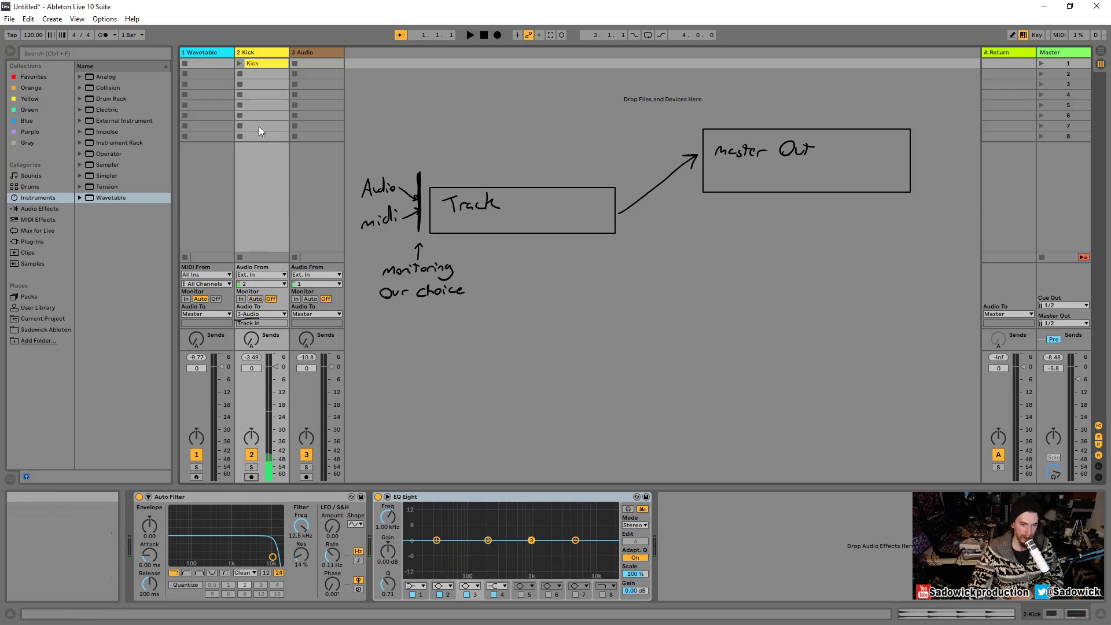
click(239, 64)
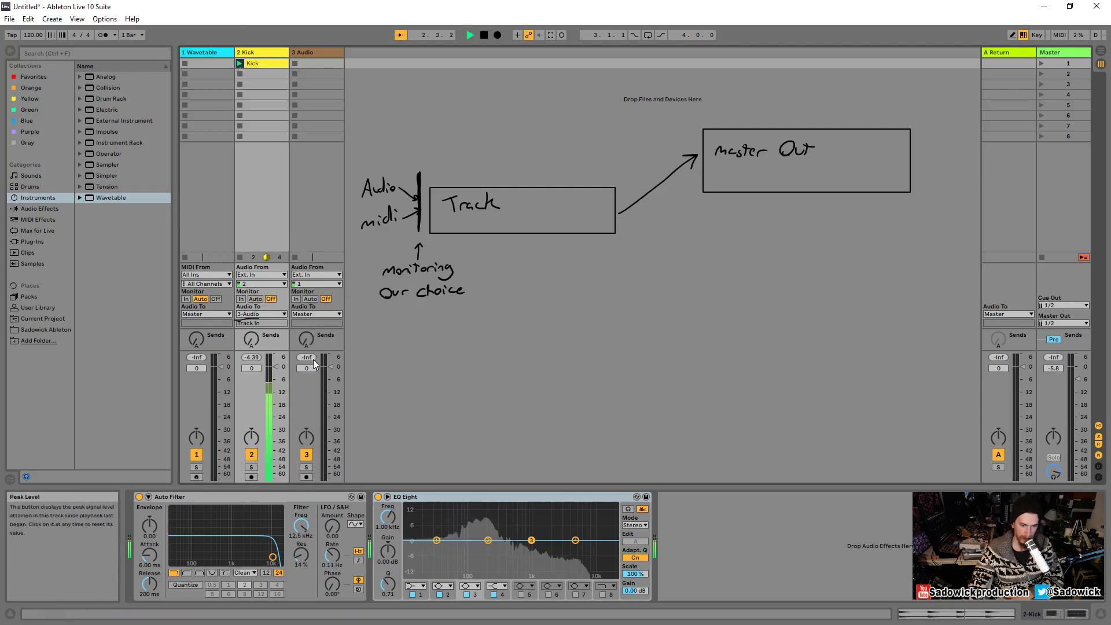
click(297, 299)
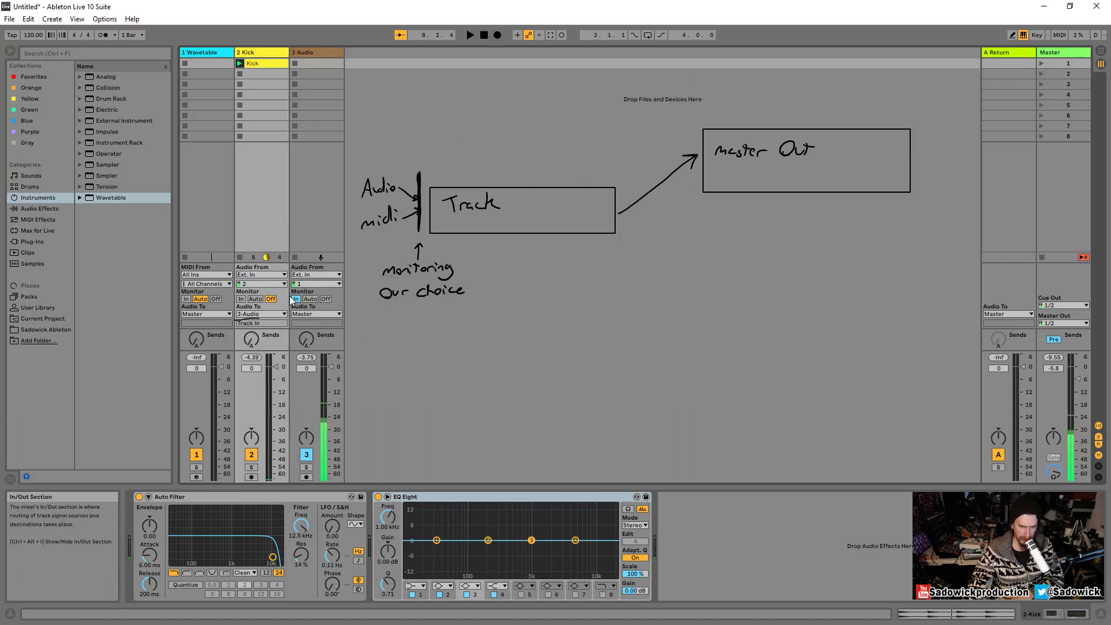
Set Audio From to No Input on Kick and 3 Audio, and MIDI From to No Input on Wavetable.
click(285, 275)
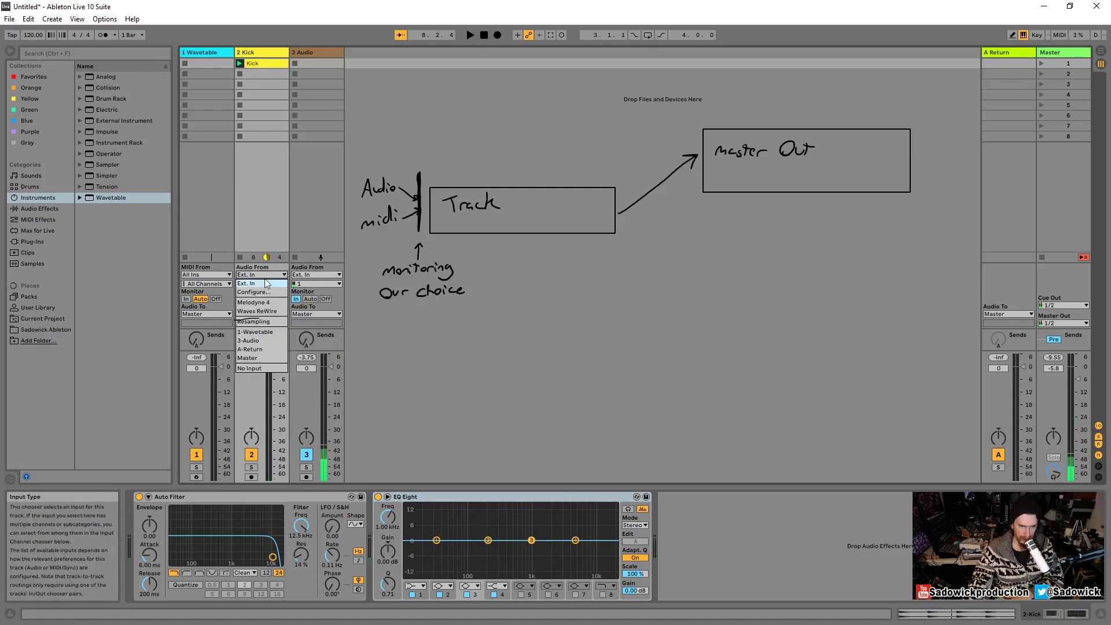
click(258, 368)
click(317, 277)
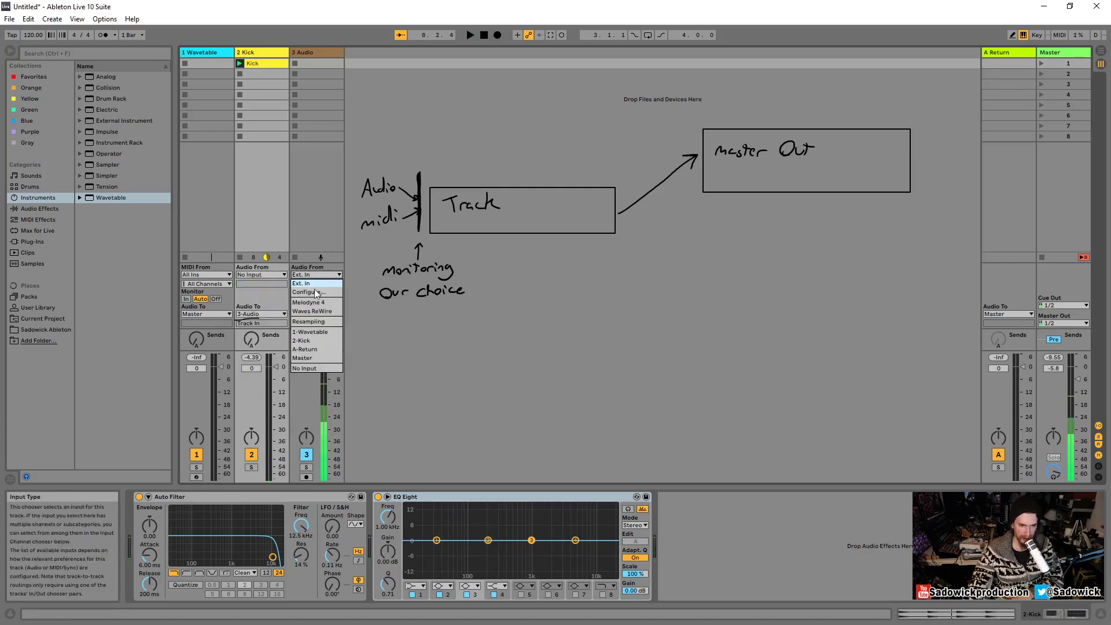
click(308, 369)
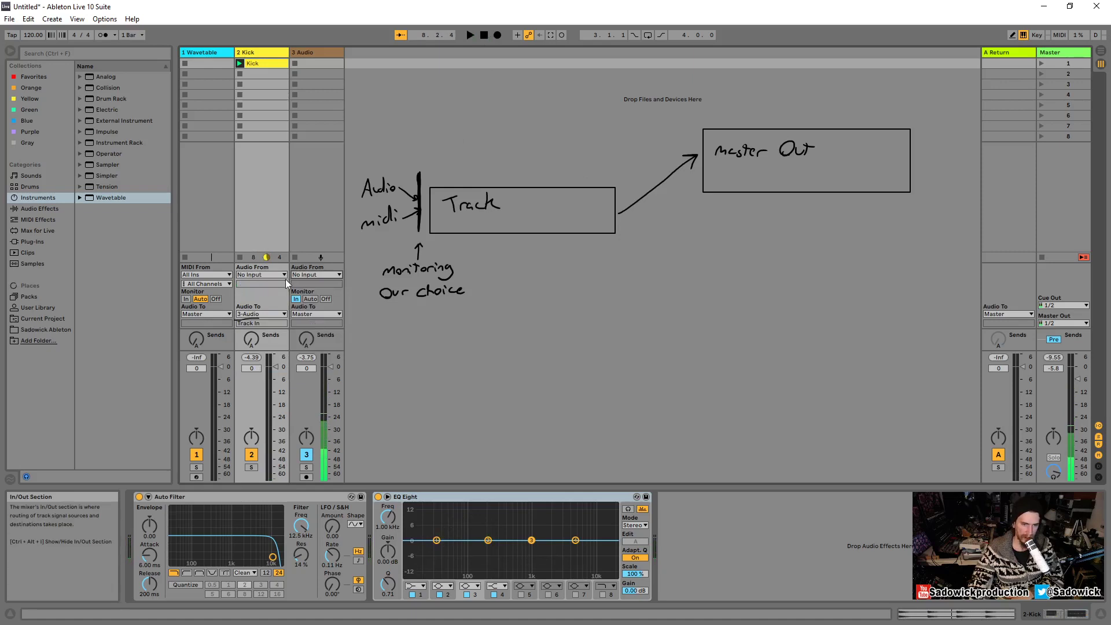
click(214, 275)
click(205, 320)
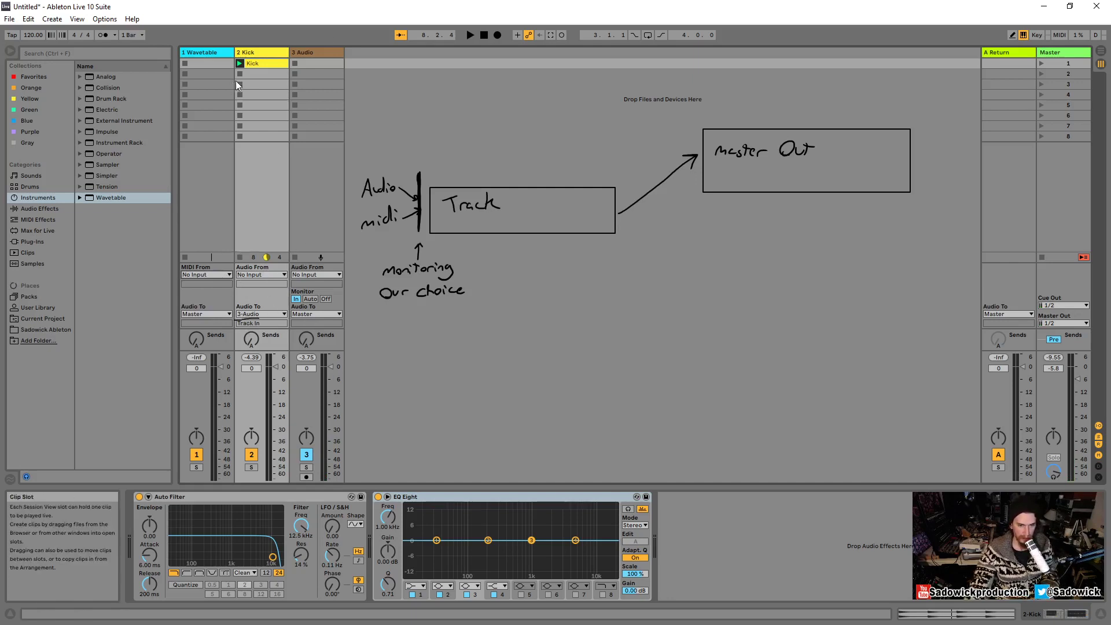
Play the set with 3 Audio's monitoring Off, then In, and afterwards delete the 3 Audio track.
click(317, 51)
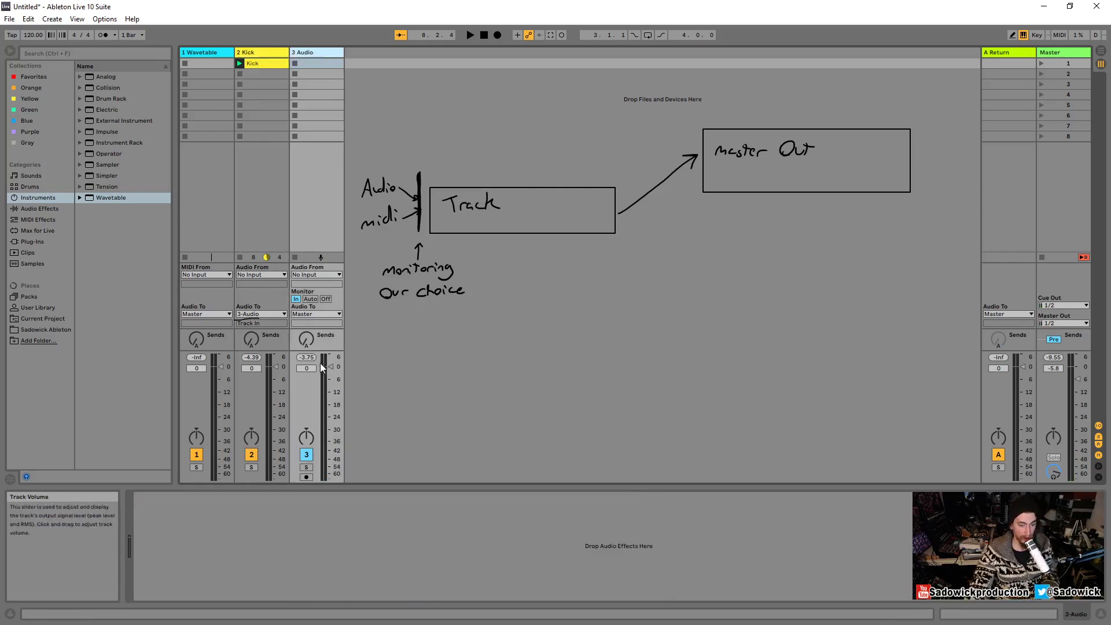
click(326, 300)
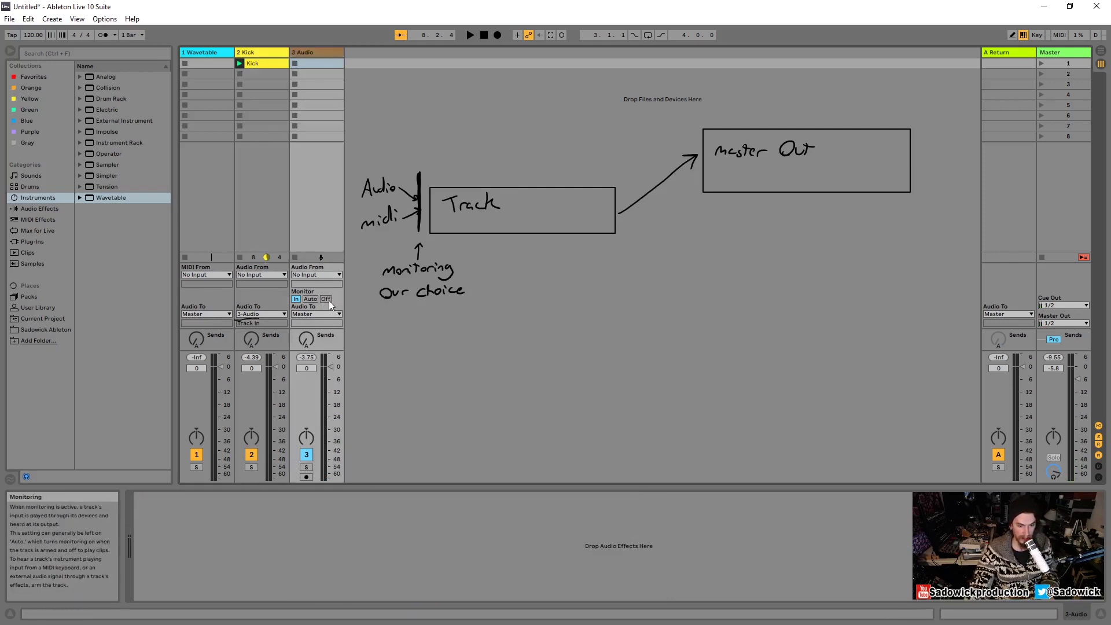
key(space)
click(296, 299)
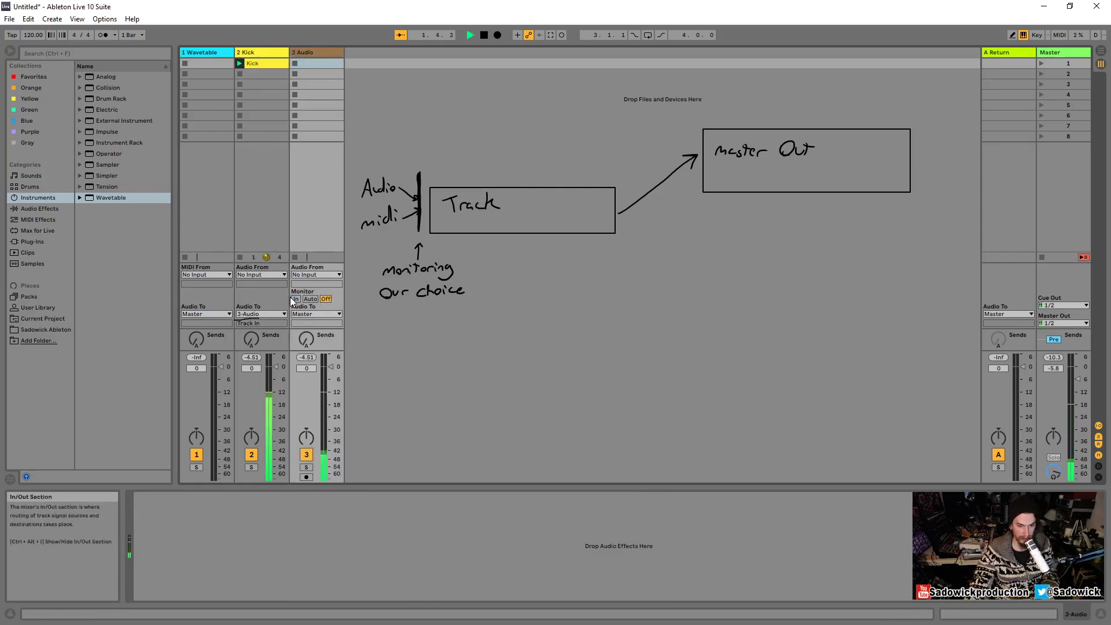
key(space)
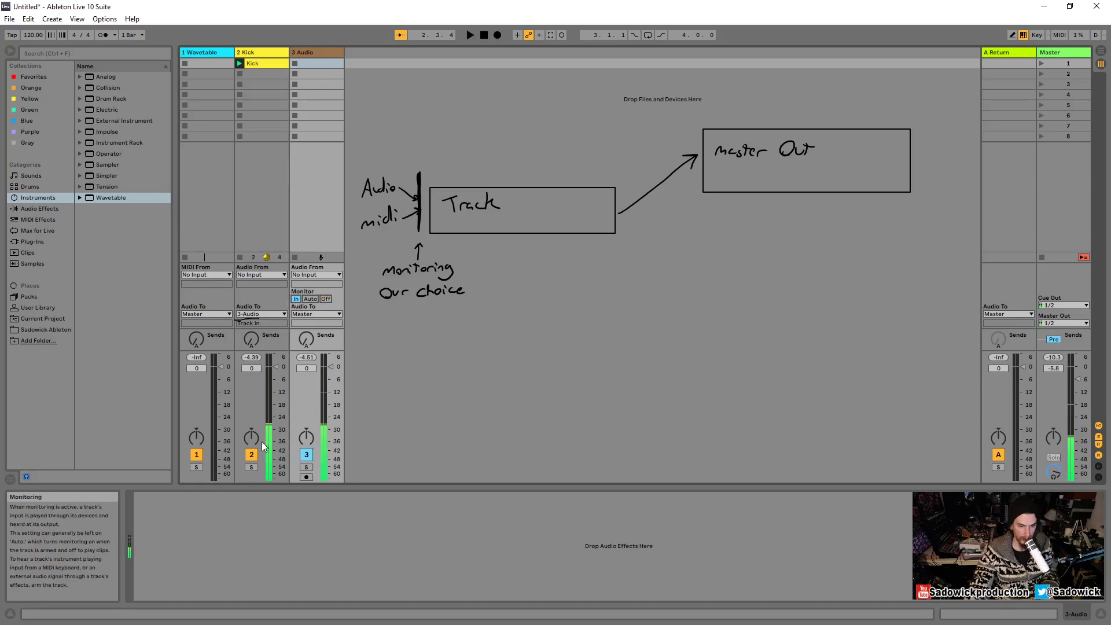
key(space)
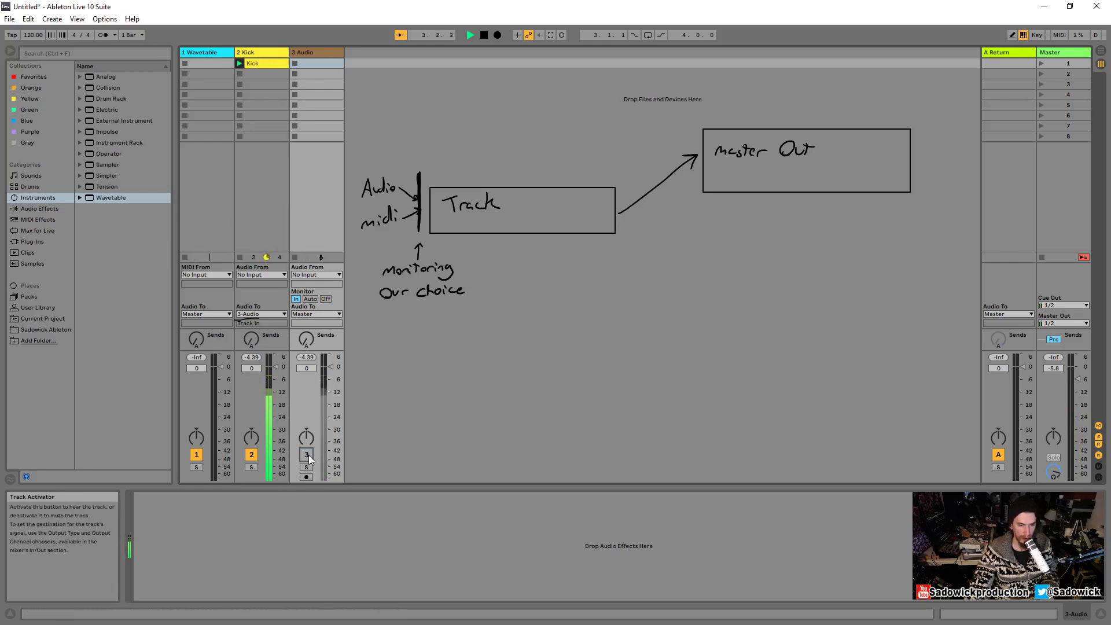
key(space)
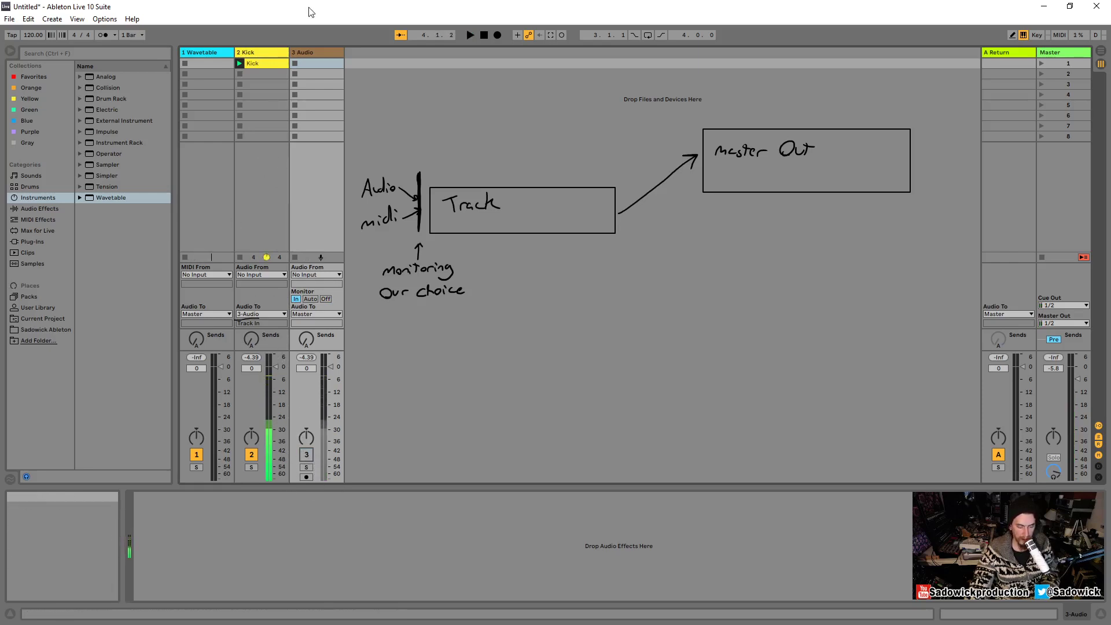
key(Delete)
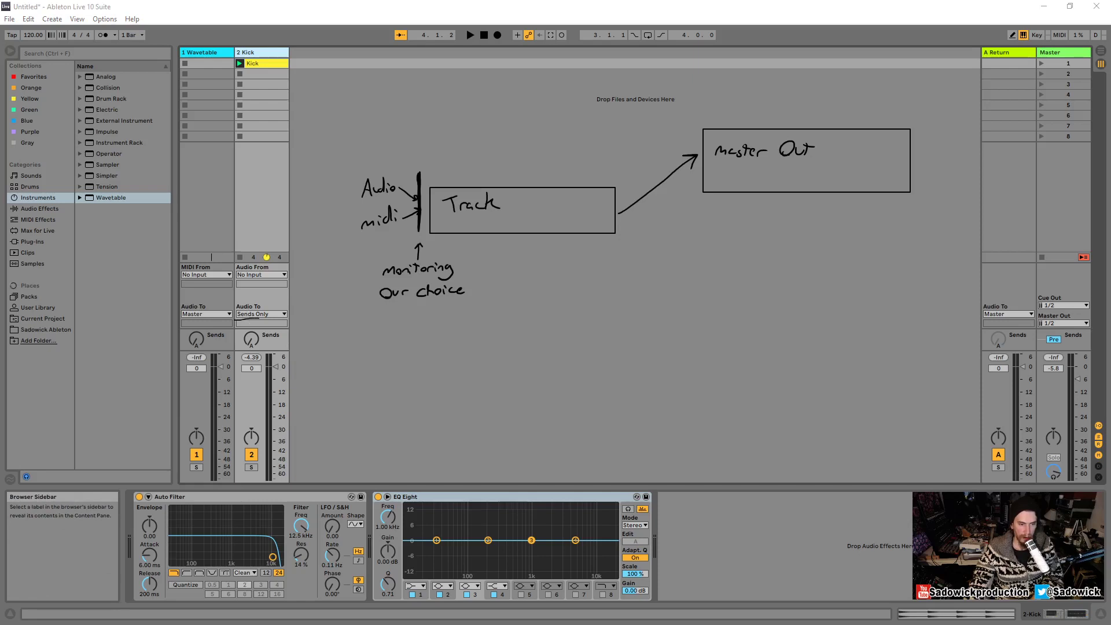
Insert a new 3 Audio track after Kick, check Wavetable's and Kick's devices, and select 3 Audio.
key(Escape)
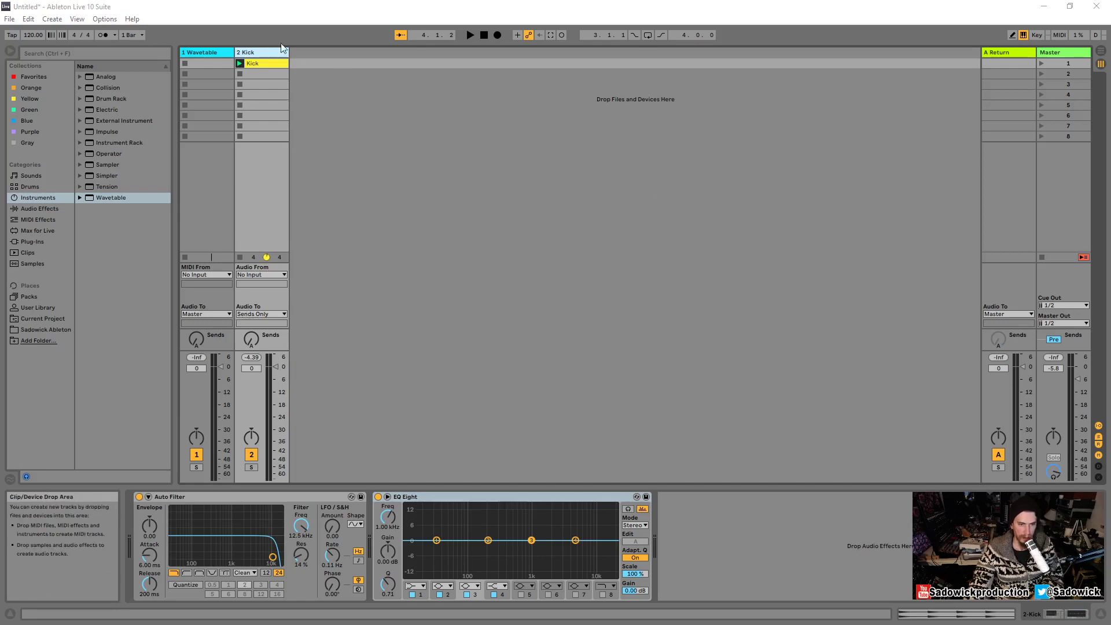
click(199, 51)
click(262, 53)
right_click(316, 56)
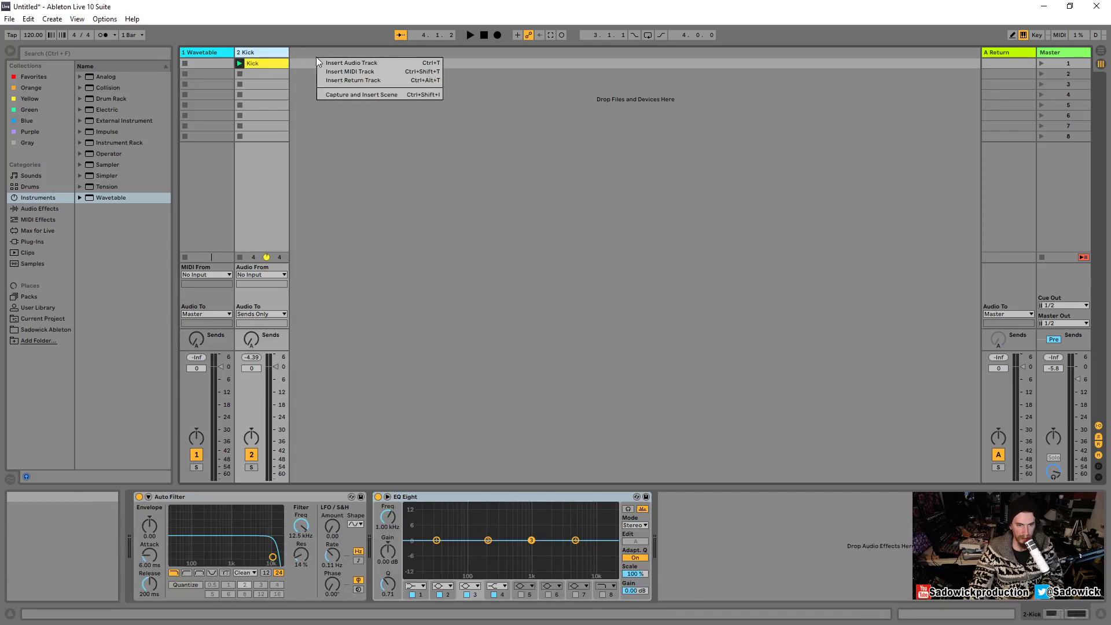
click(334, 61)
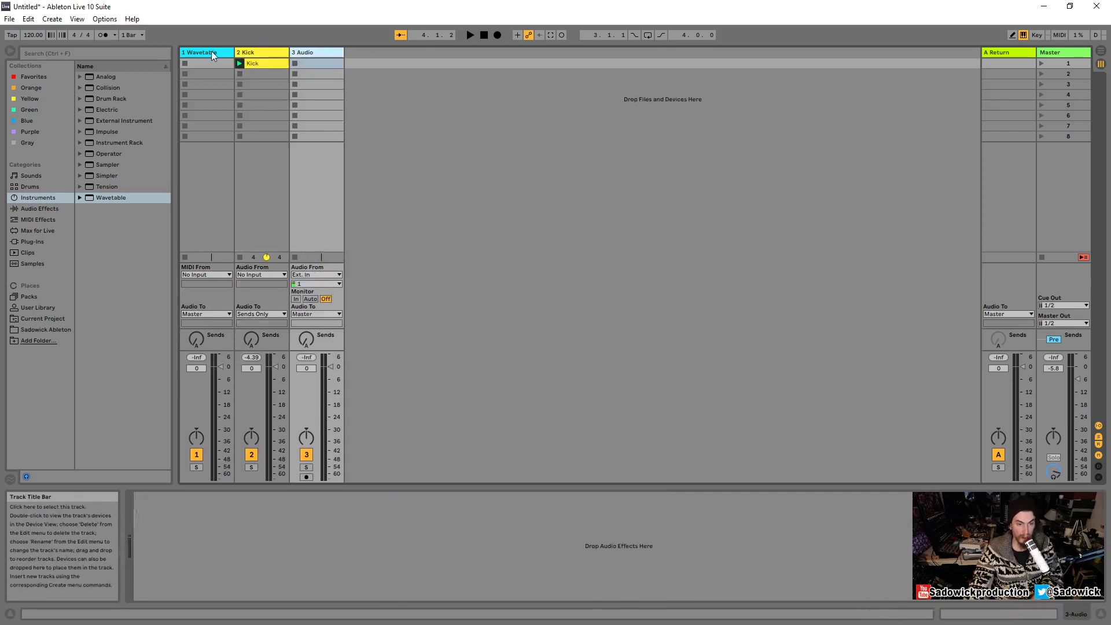
click(210, 52)
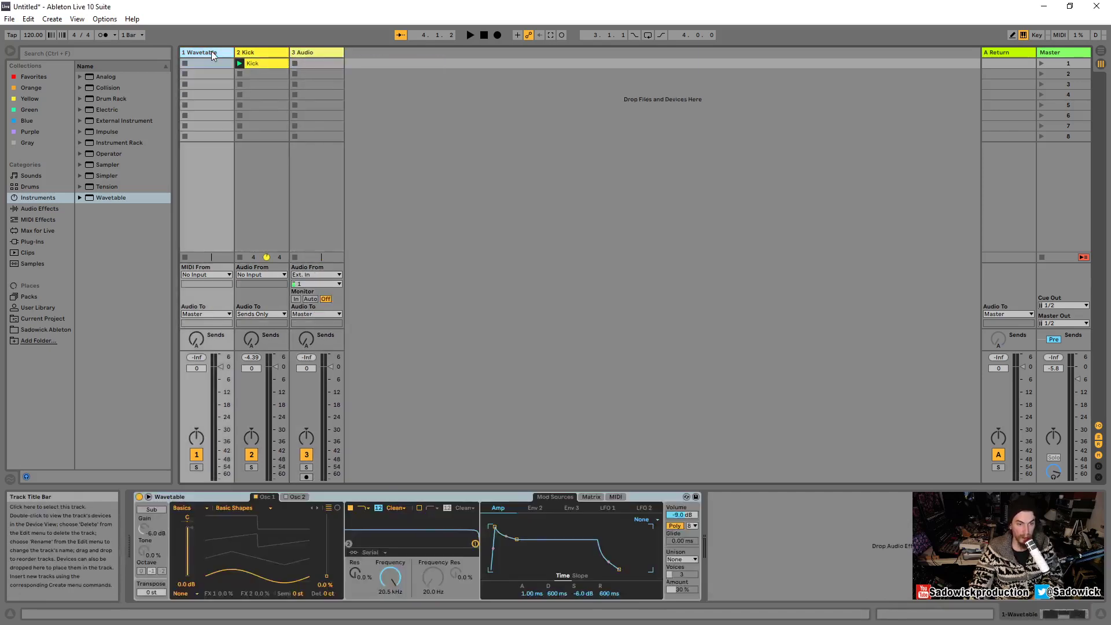
click(315, 51)
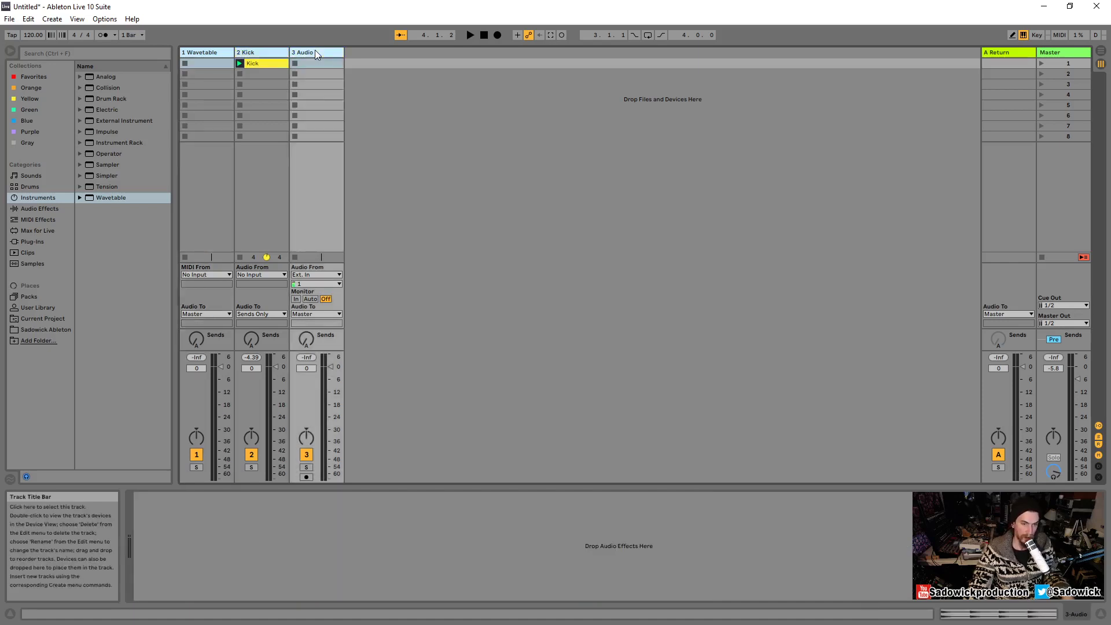
Group Wavetable, Kick and 3 Audio into '1 Group' and fold the group closed.
right_click(316, 53)
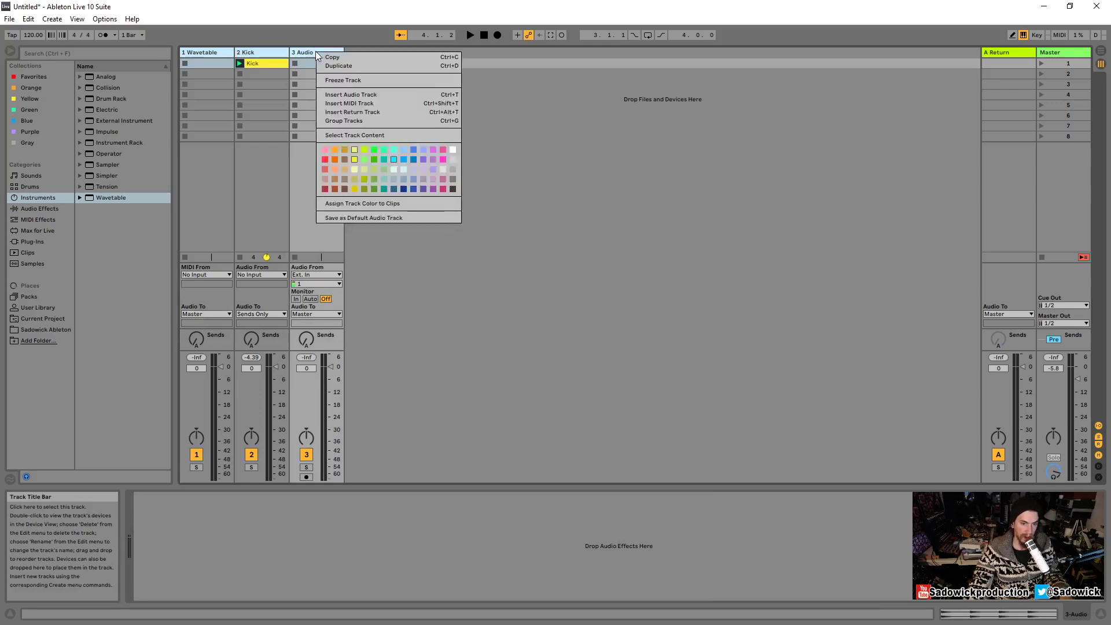
click(377, 121)
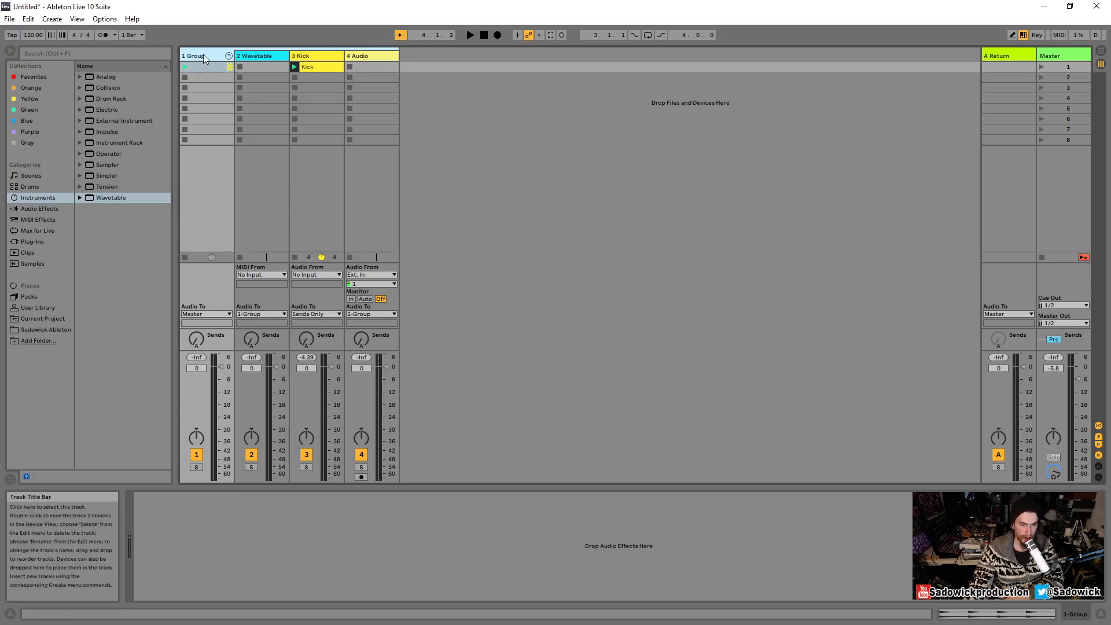
click(229, 56)
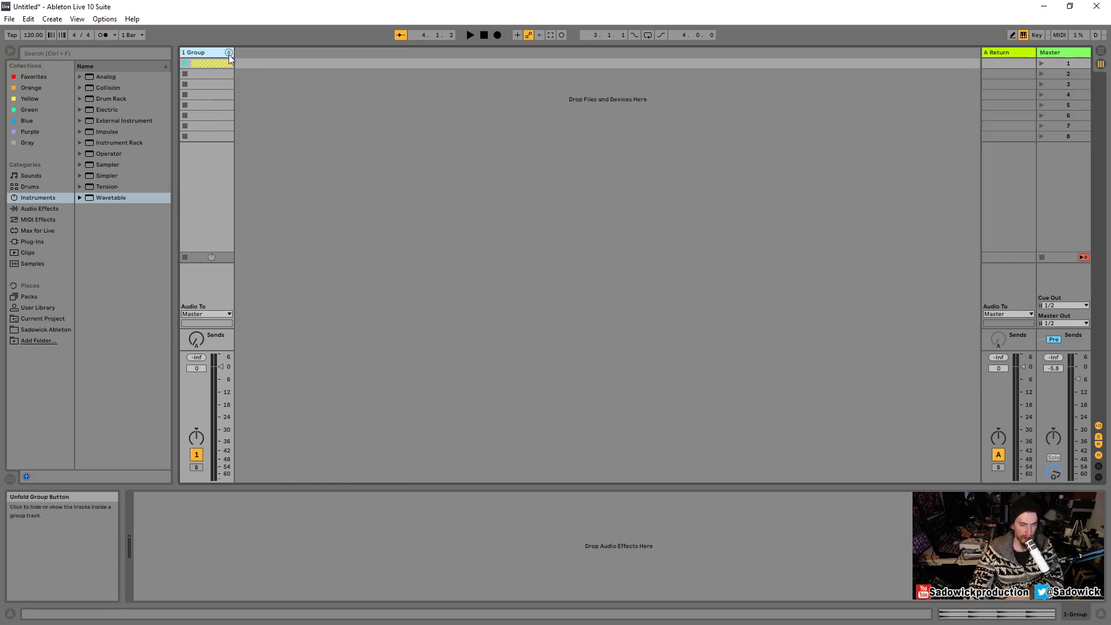
Unfold 1 Group to show its three tracks and switch to Arrangement View.
click(229, 53)
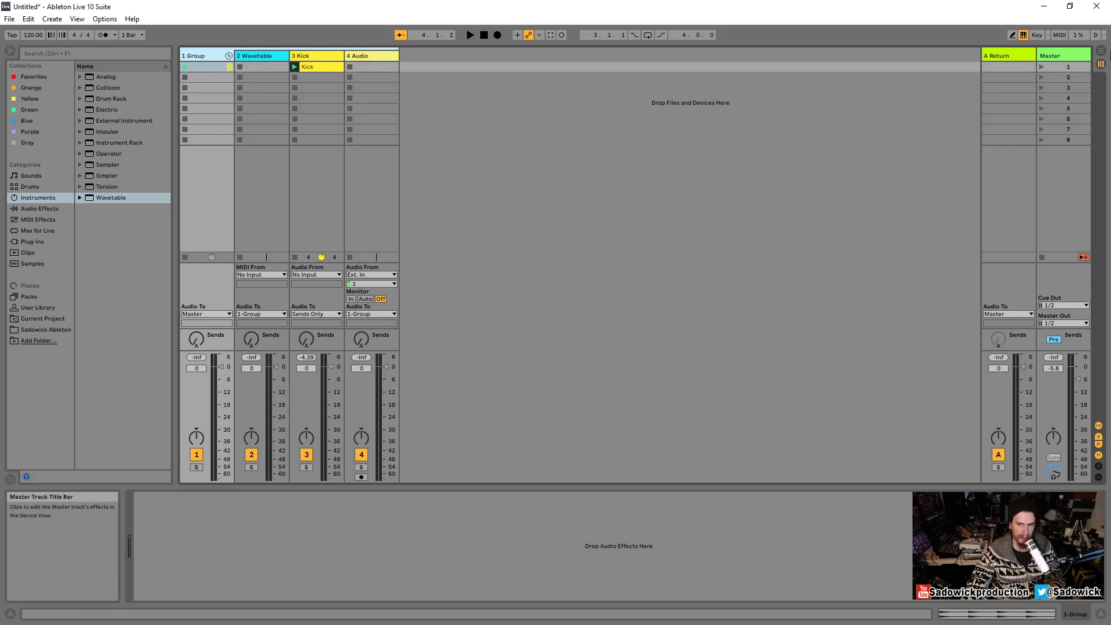
click(1101, 50)
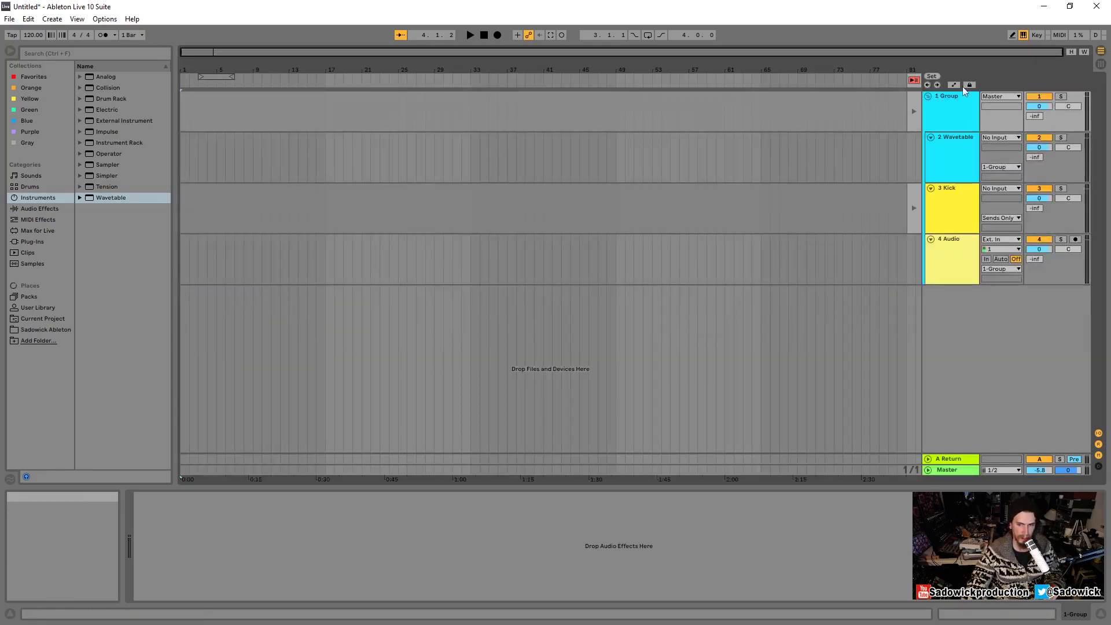
Fold and unfold 1 Group in the arrangement, toggle the In/Out section, and return to Session View with Tab.
click(932, 98)
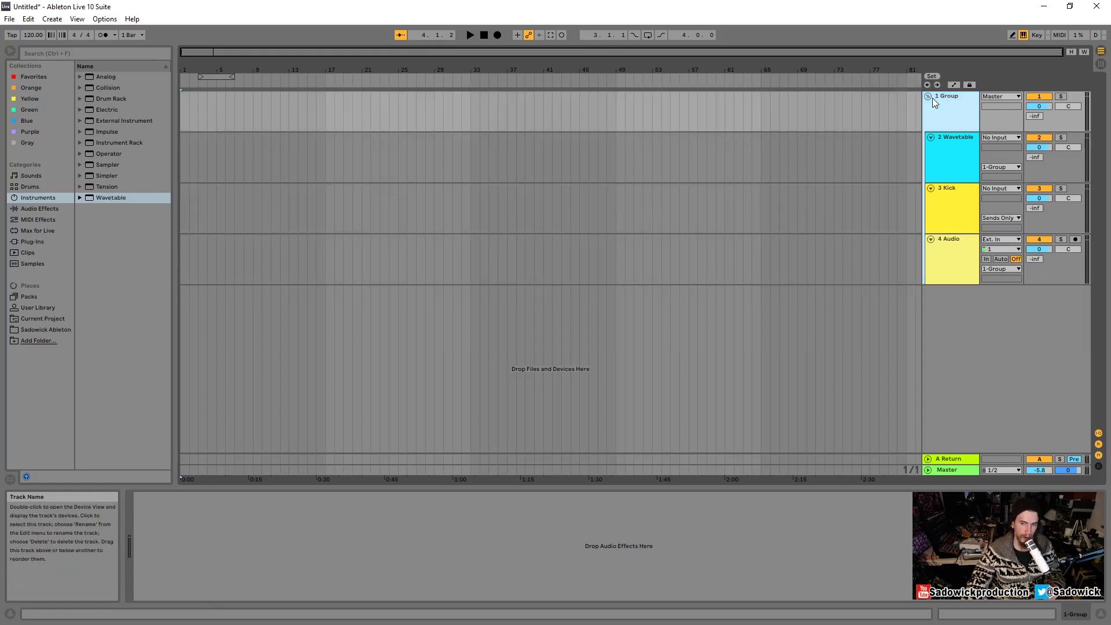
click(929, 96)
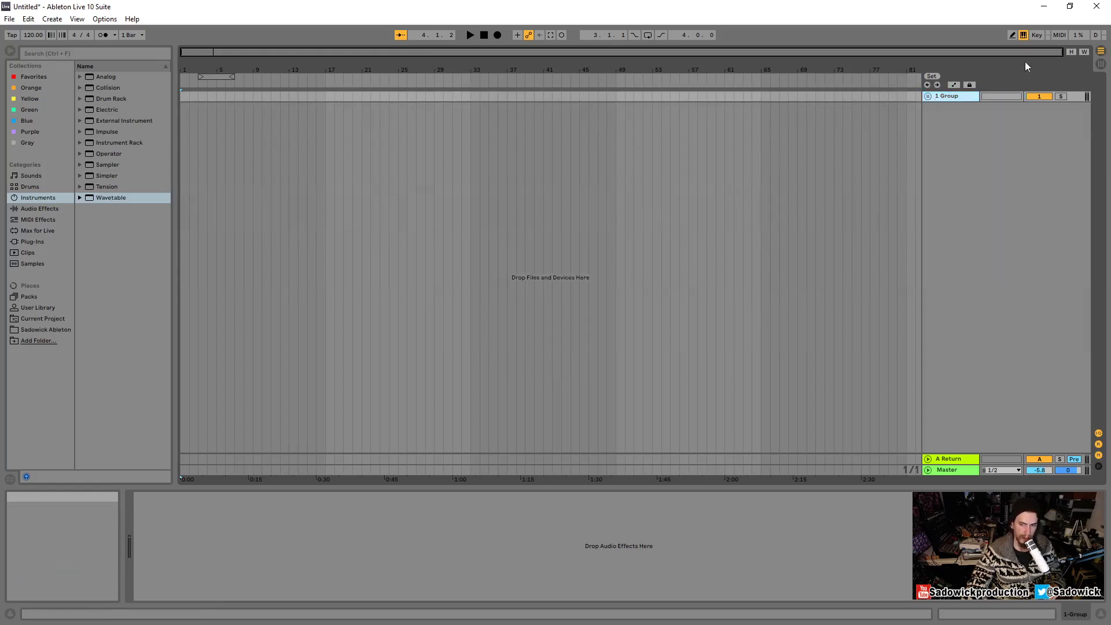
click(929, 96)
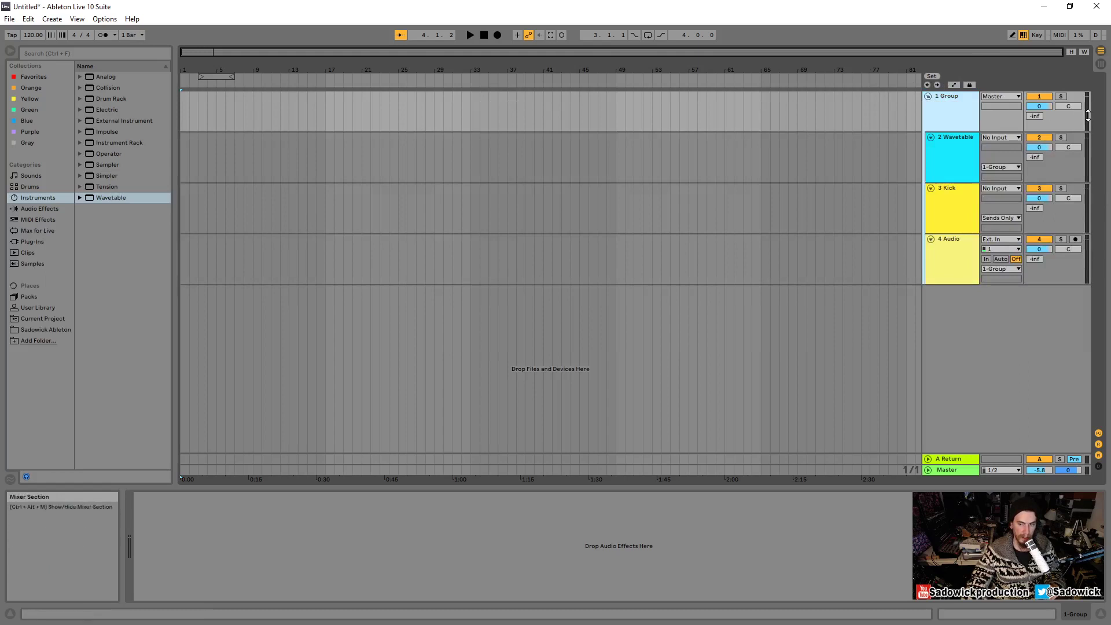
click(1099, 455)
click(1098, 455)
click(1098, 443)
click(1099, 444)
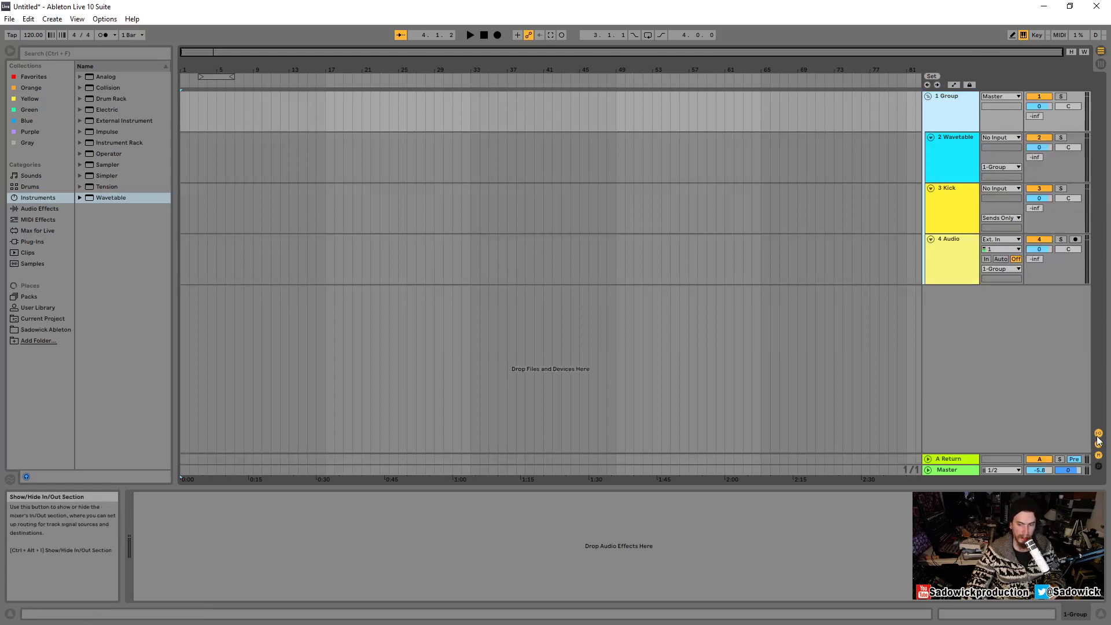
key(Tab)
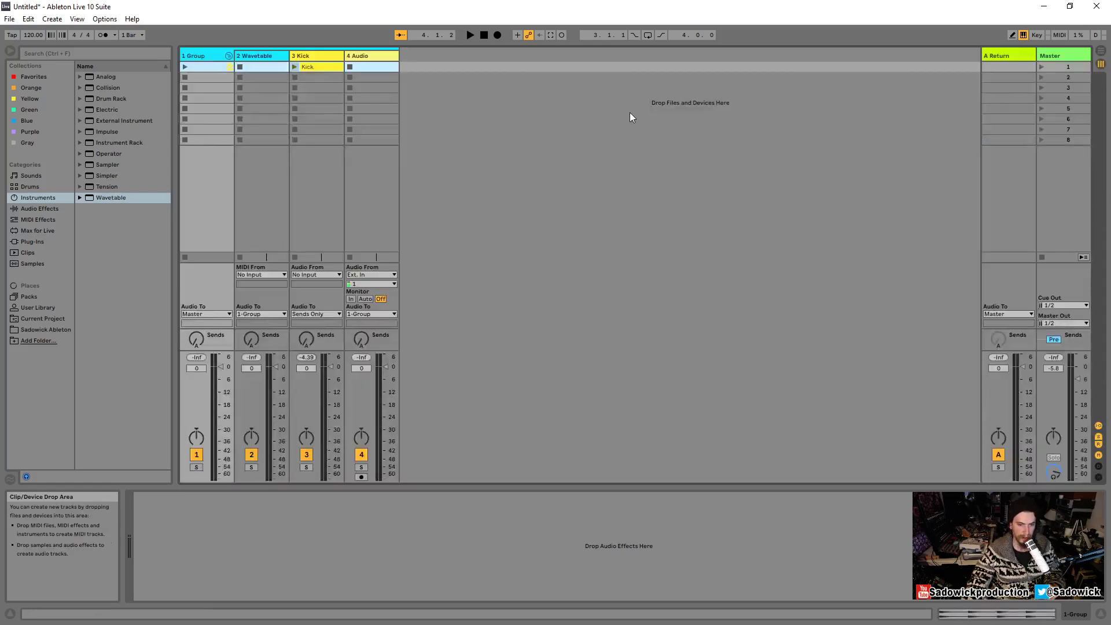